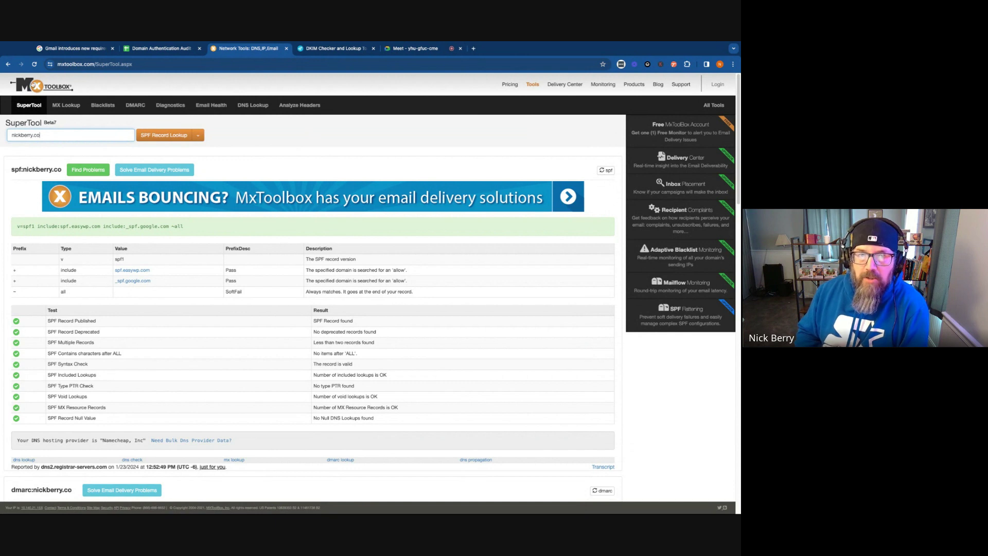
# Leave the nickberry.co SPF results and reload a fresh SuperTool lookup page
pyautogui.click(35, 105)
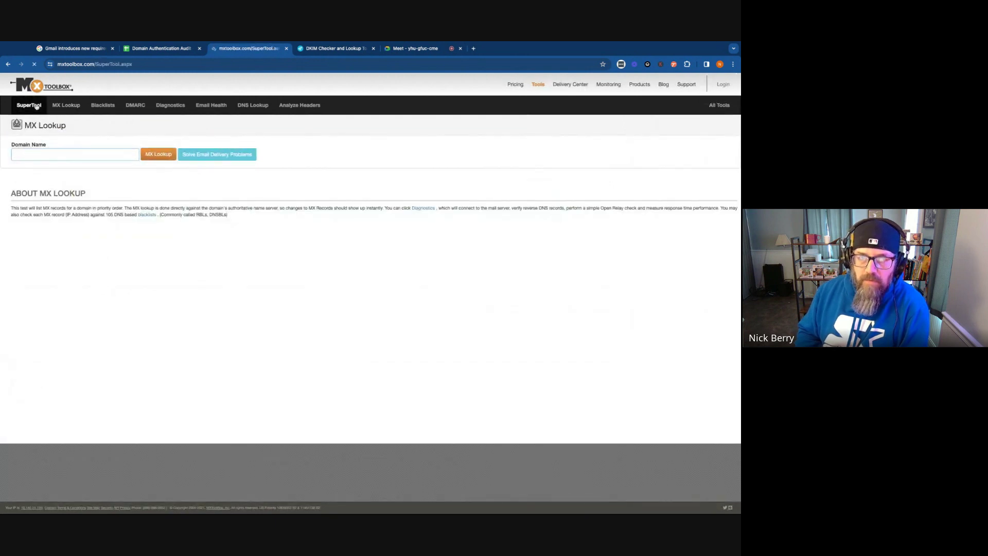
# Run an MX lookup for nickberry.co, showing Google mail servers, then choose SPF Record Lookup
pyautogui.click(42, 135)
pyautogui.write('n')
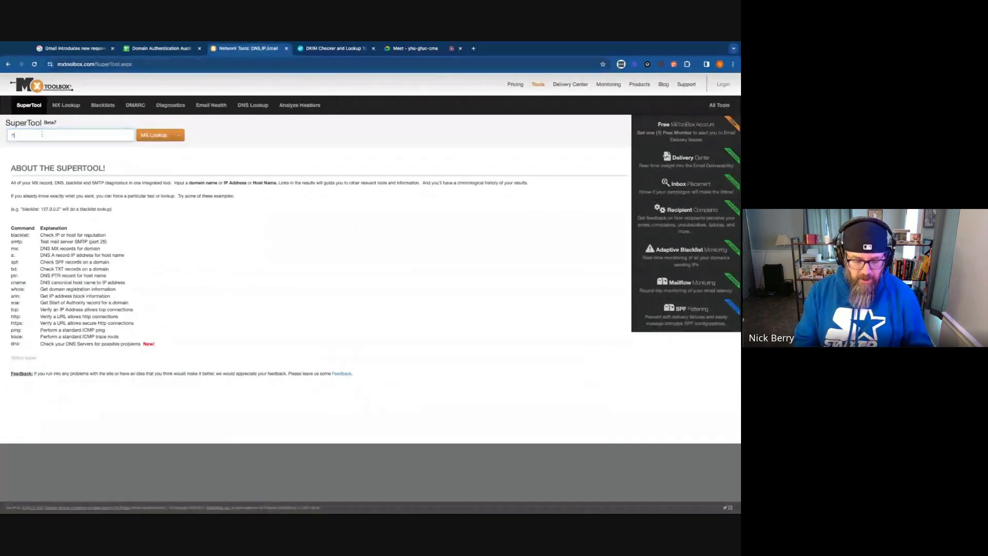
pyautogui.write('ickberry.co')
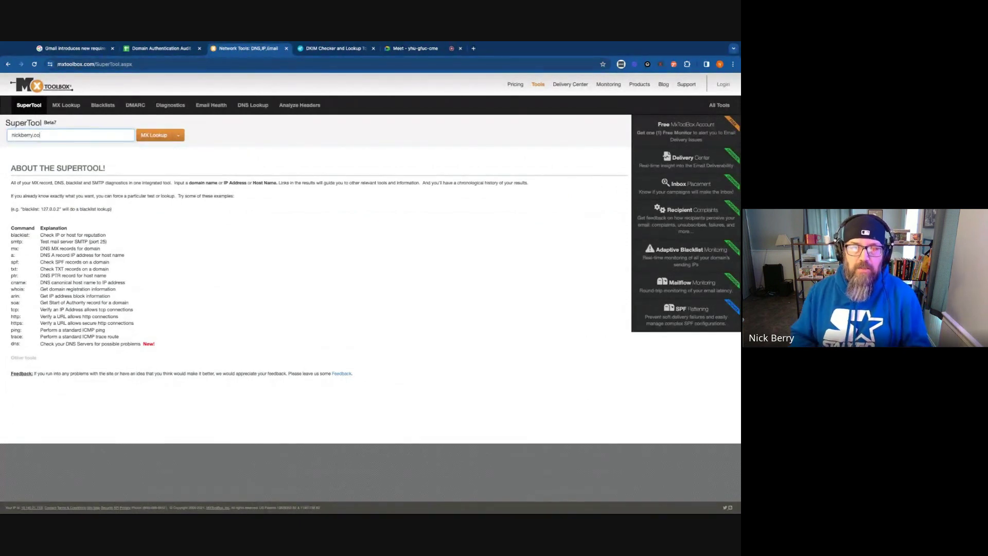
pyautogui.click(164, 135)
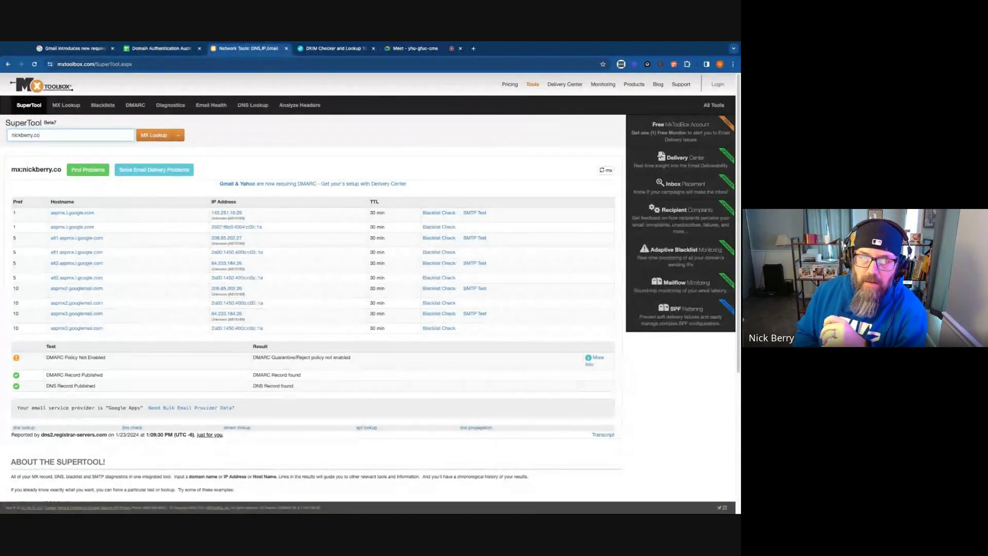
pyautogui.click(178, 135)
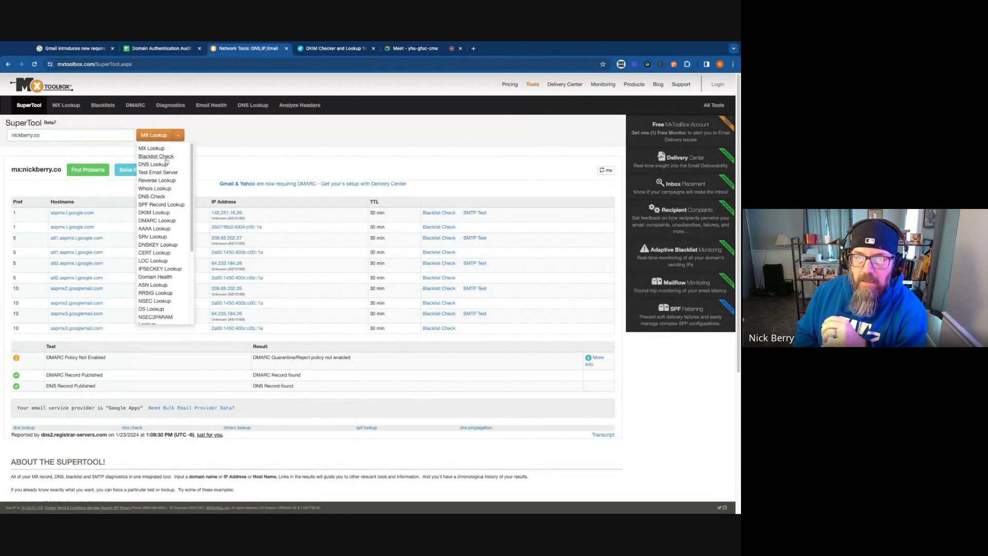
pyautogui.click(161, 205)
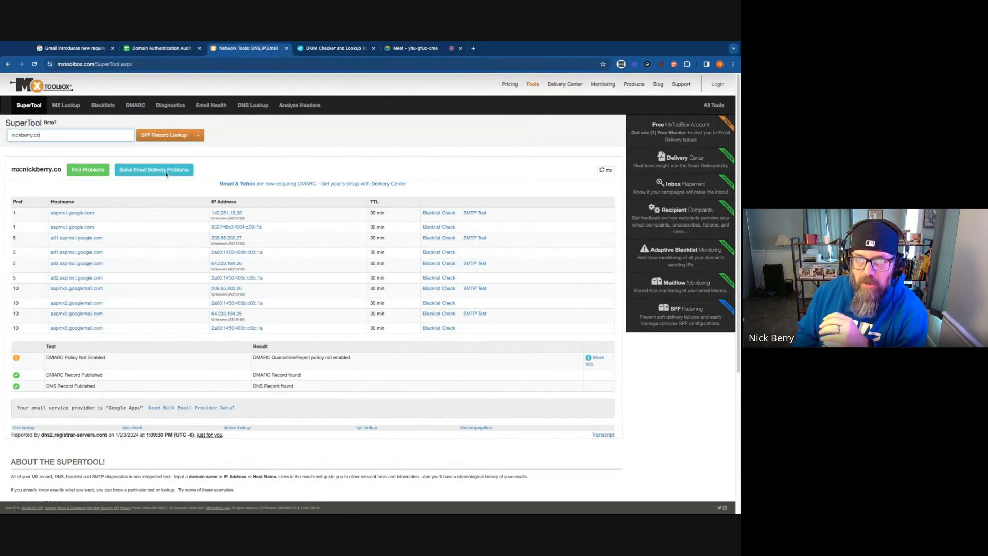
# Run the SPF lookup for nickberry.co, showing easywp and Google includes with ~all
pyautogui.click(164, 136)
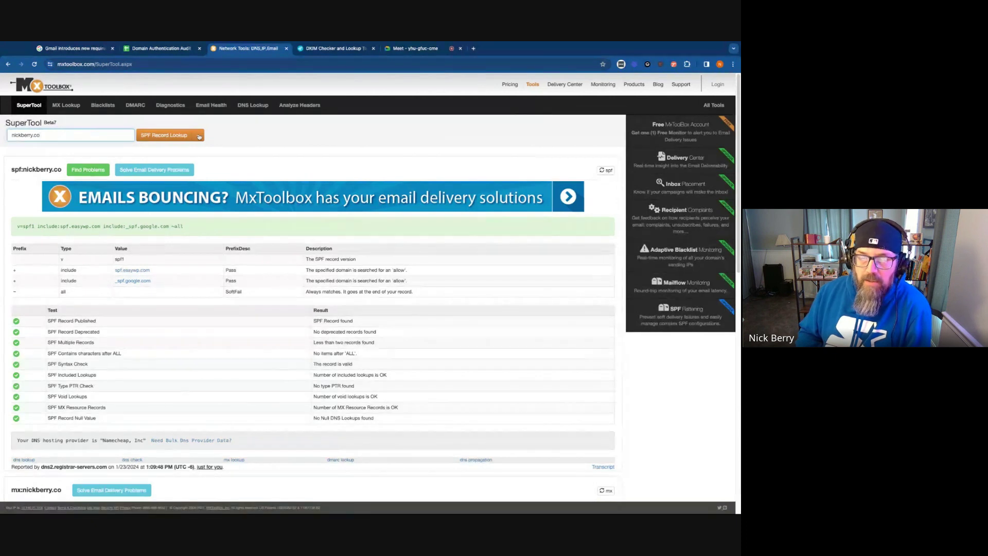
pyautogui.click(198, 136)
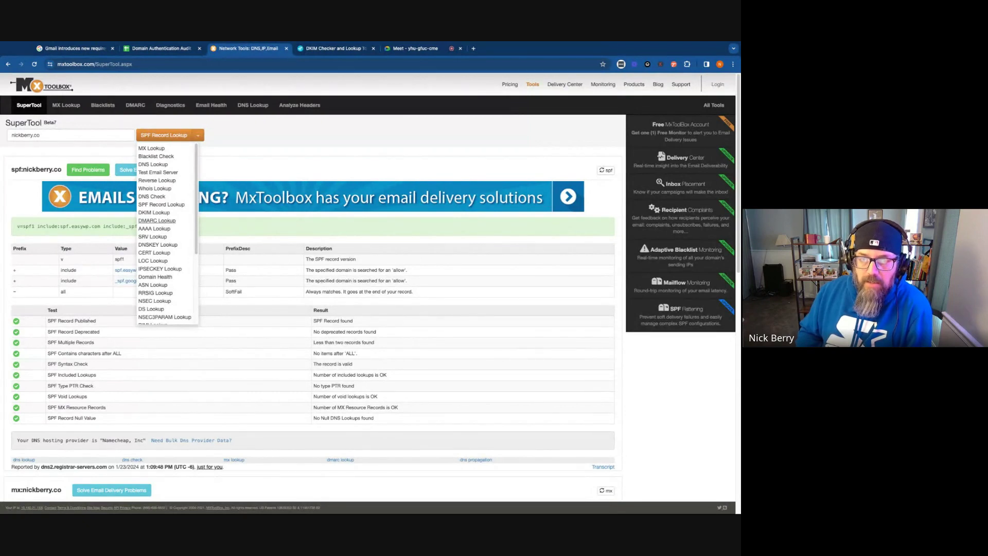
# Run a DMARC lookup for nickberry.co, select the p=none record, and go to the DKIM checker
pyautogui.click(157, 220)
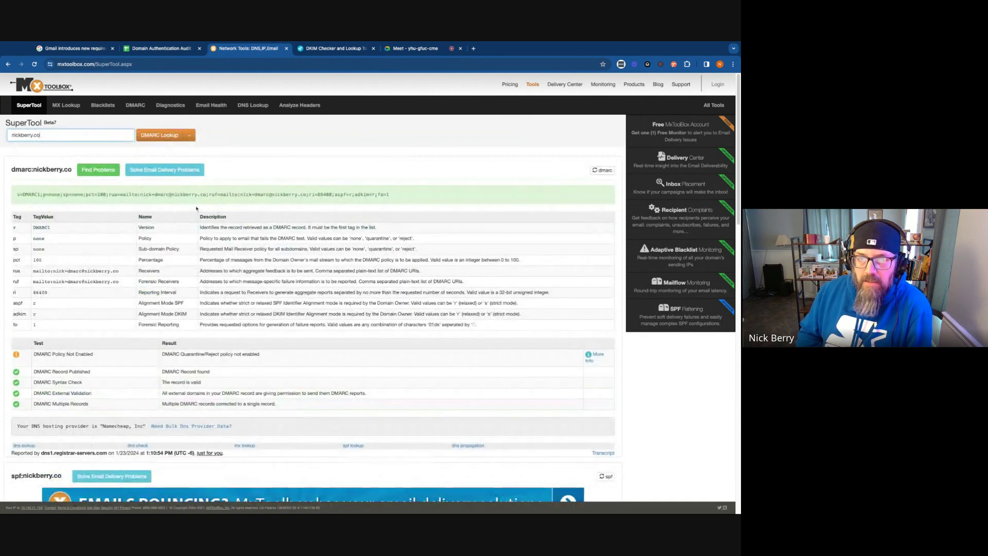
pyautogui.tripleClick(421, 196)
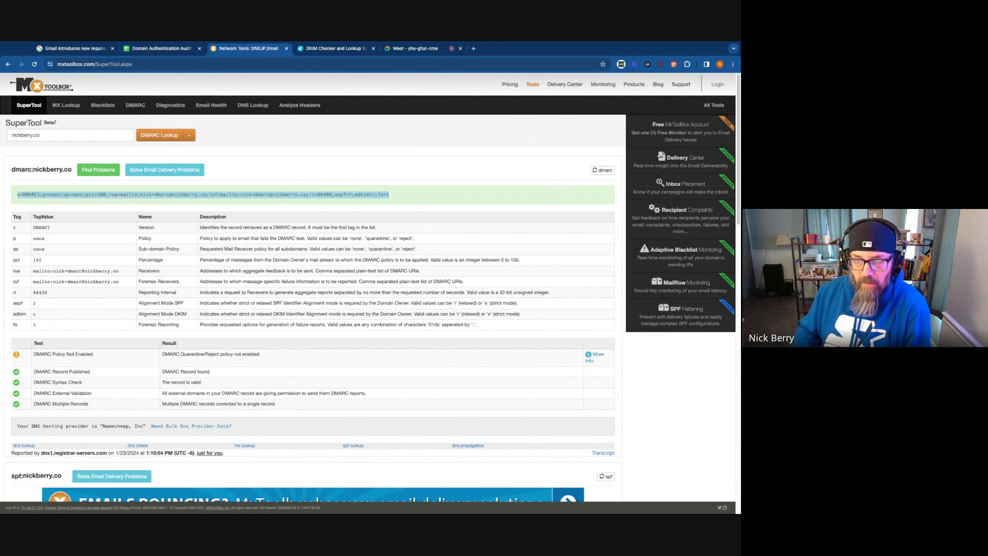
pyautogui.click(244, 233)
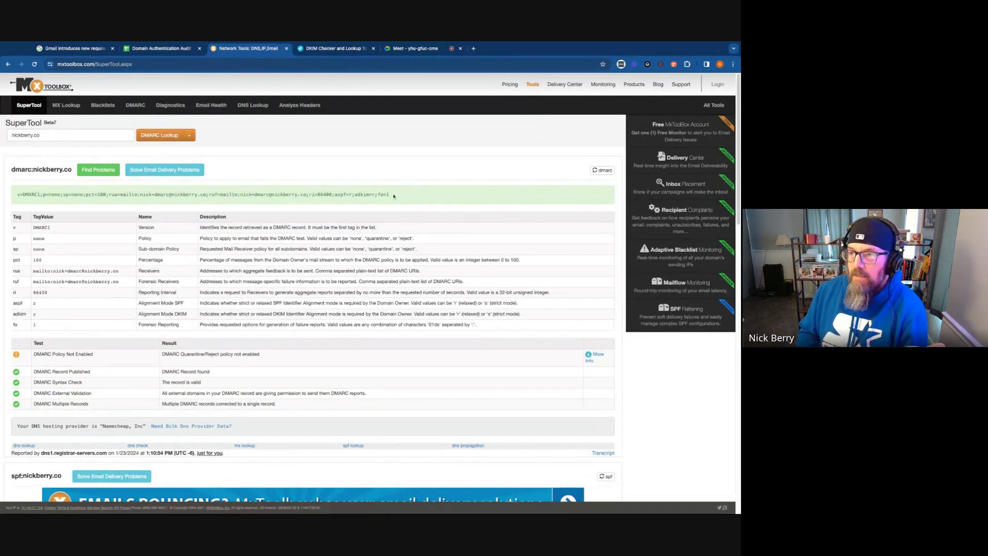
pyautogui.tripleClick(415, 194)
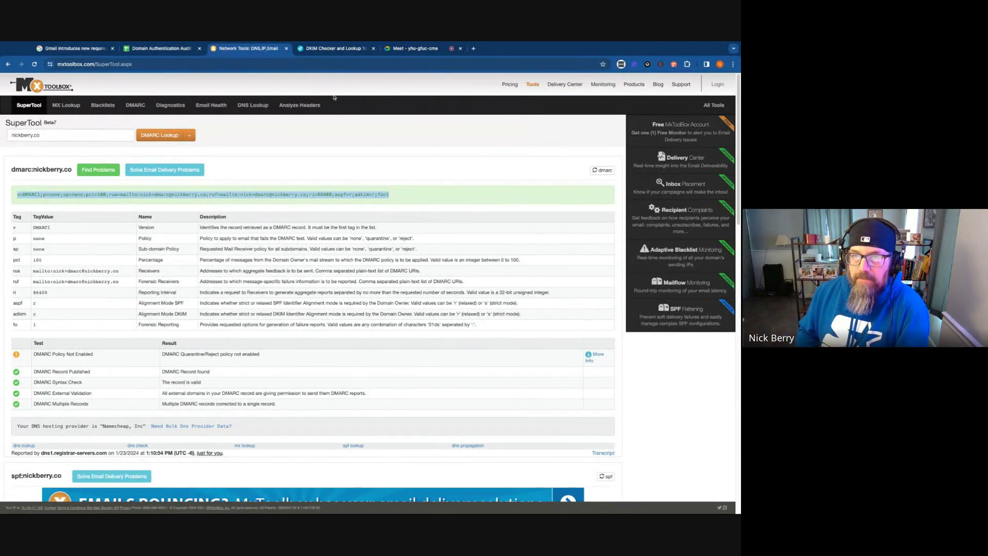
pyautogui.click(335, 49)
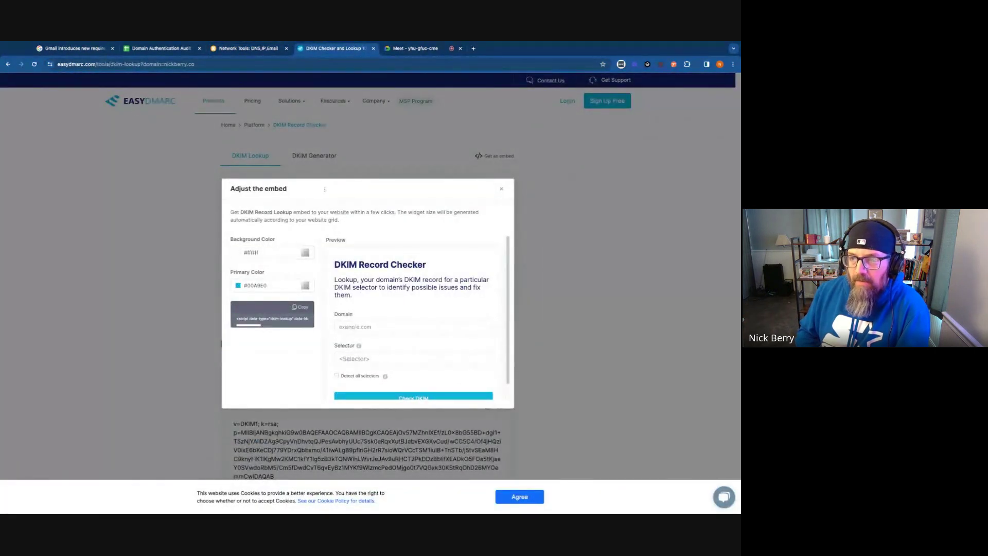
# Check nickberry.co's DKIM with Detect all selectors on, revealing the google selector's RSA key
pyautogui.click(501, 189)
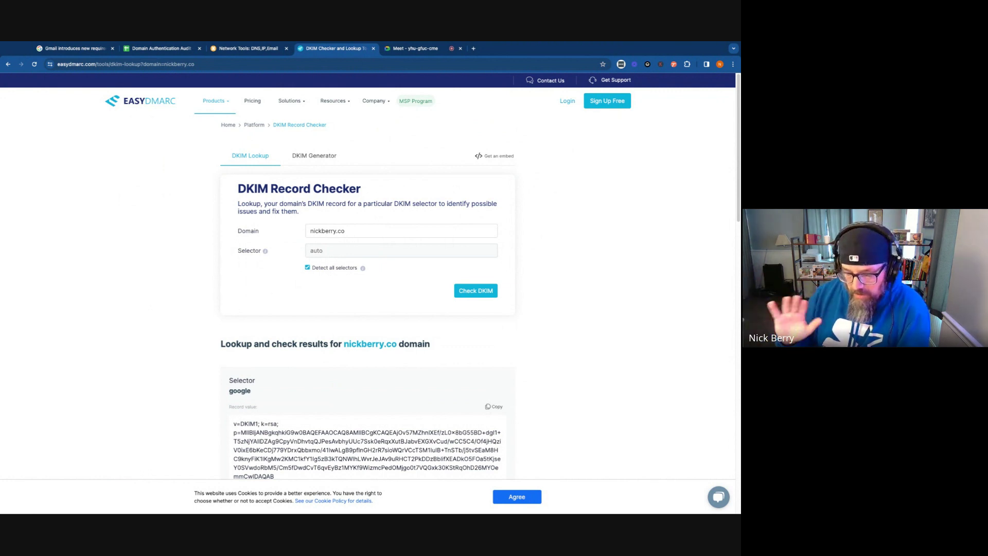
pyautogui.click(373, 230)
pyautogui.click(314, 267)
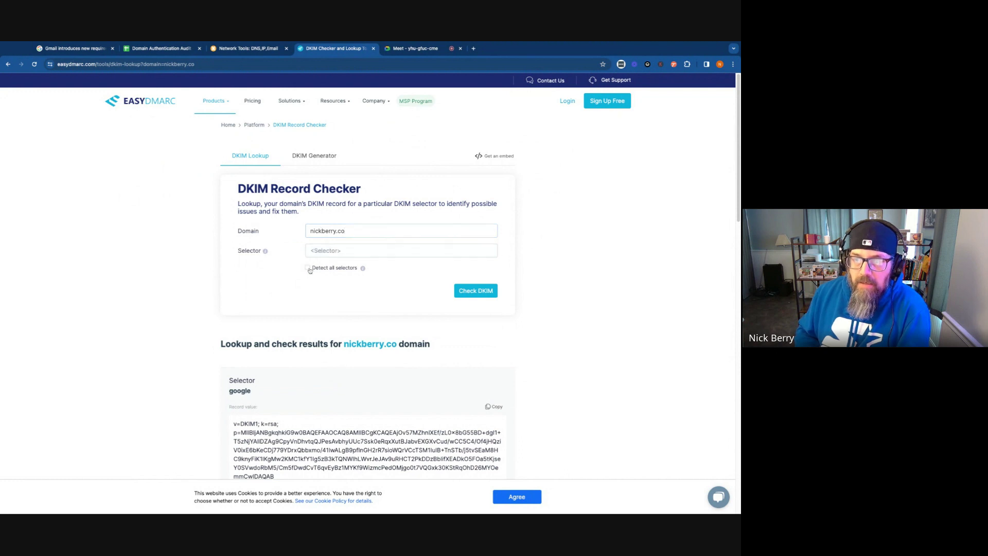
pyautogui.click(311, 268)
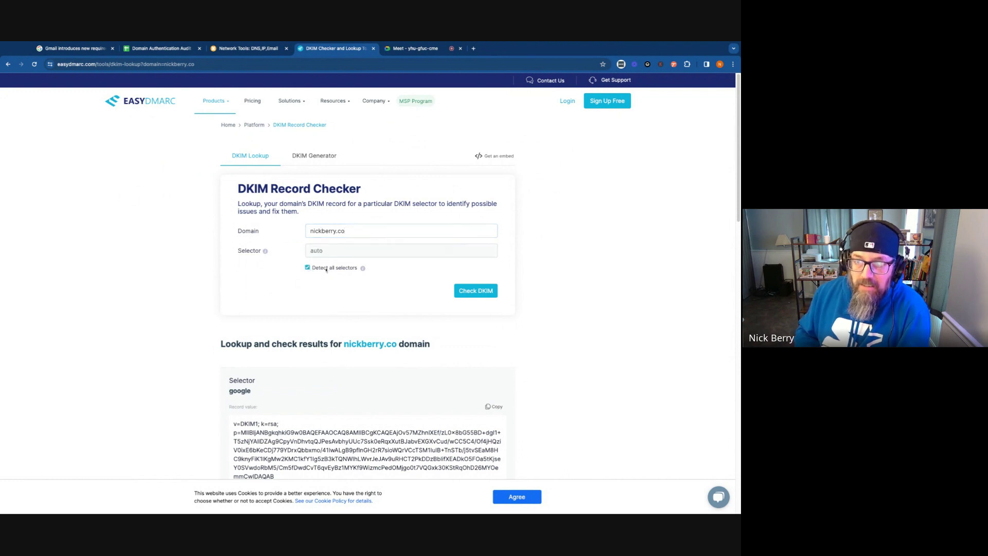
pyautogui.click(476, 290)
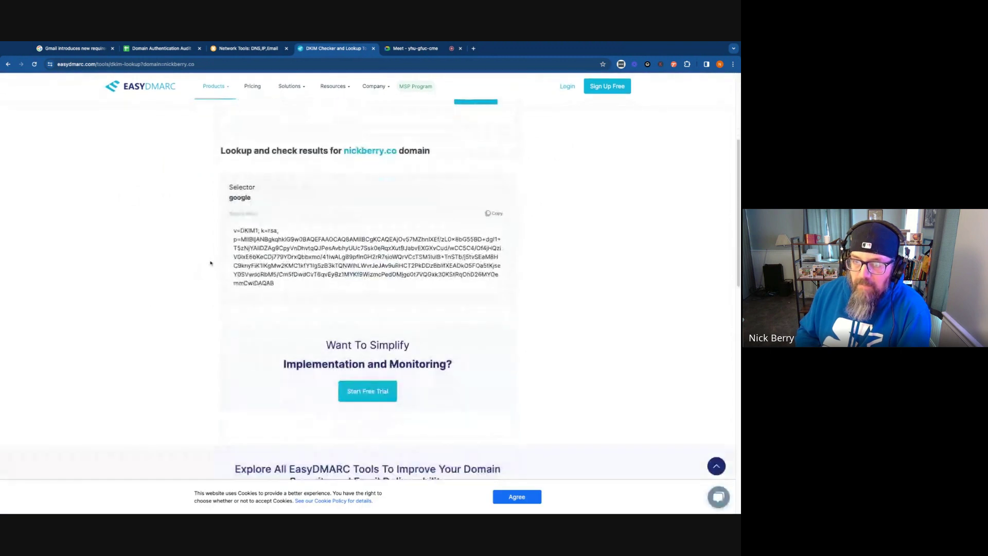
pyautogui.moveTo(278, 272); pyautogui.dragTo(224, 132)
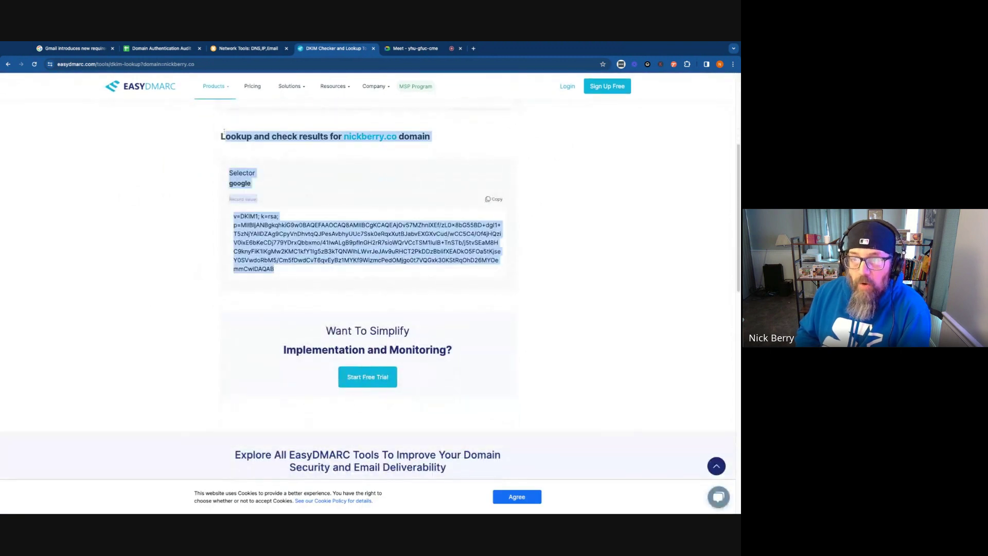
pyautogui.click(482, 272)
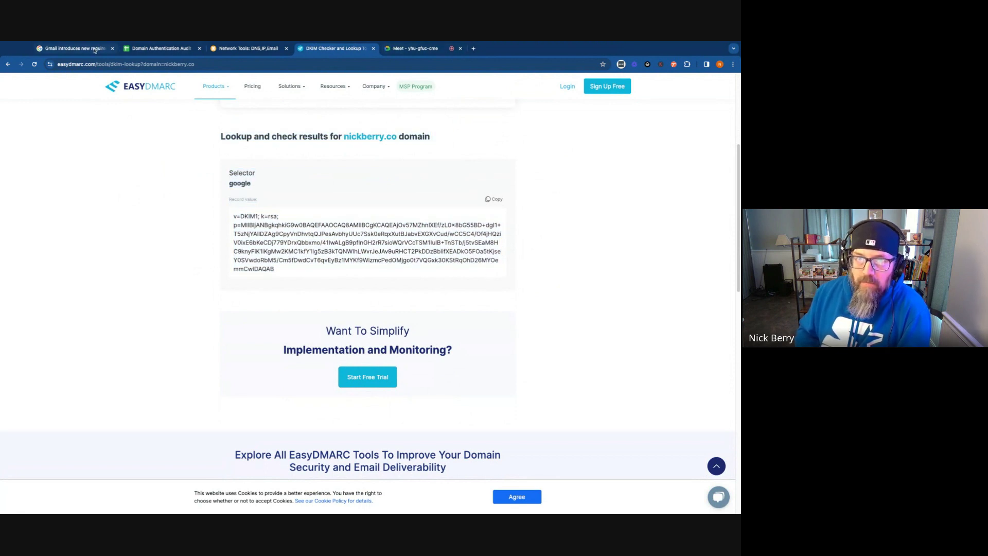
# Close the domain authentication audit tab and return to the MxToolbox DMARC results
pyautogui.middleClick(149, 49)
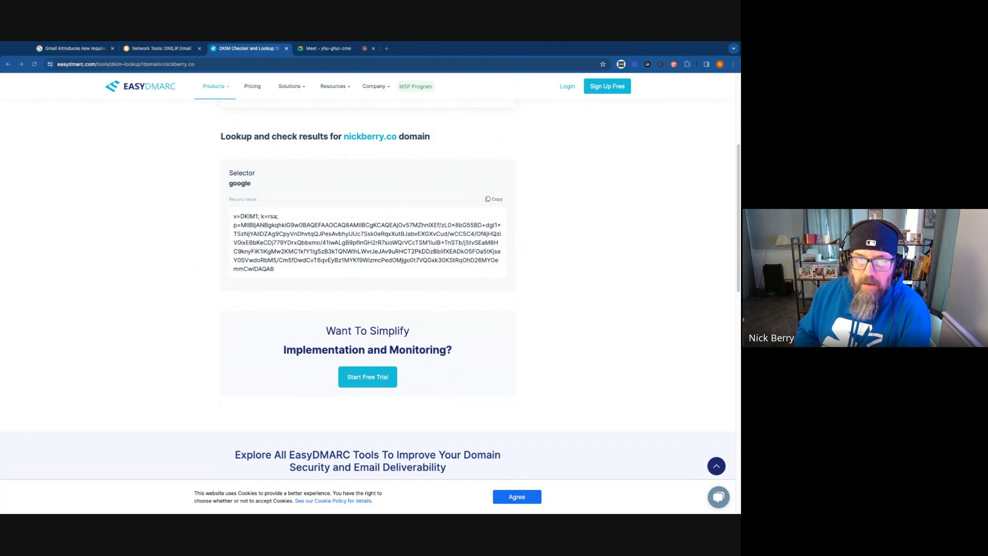
pyautogui.click(325, 49)
pyautogui.hotkey('ctrl', 'shift', 'Tab')
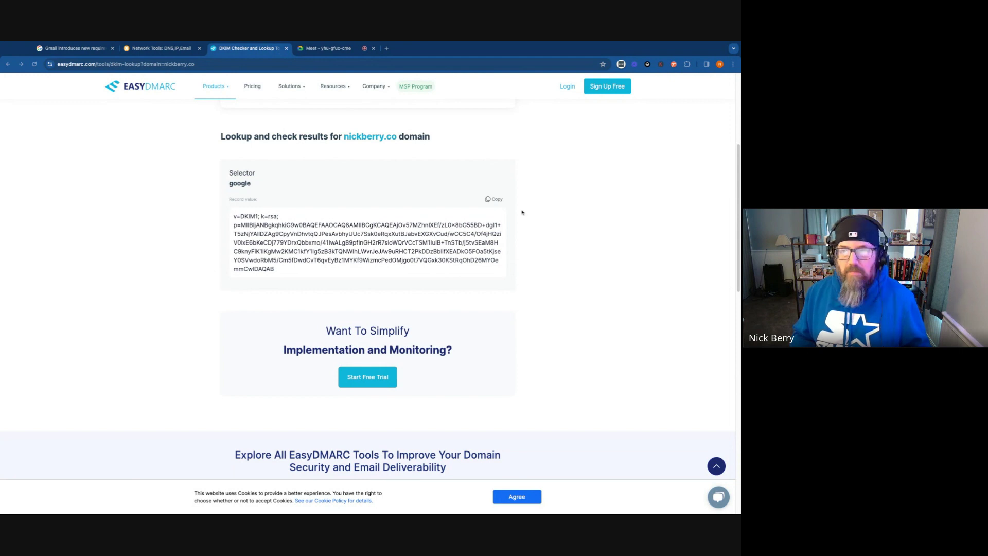
pyautogui.click(149, 49)
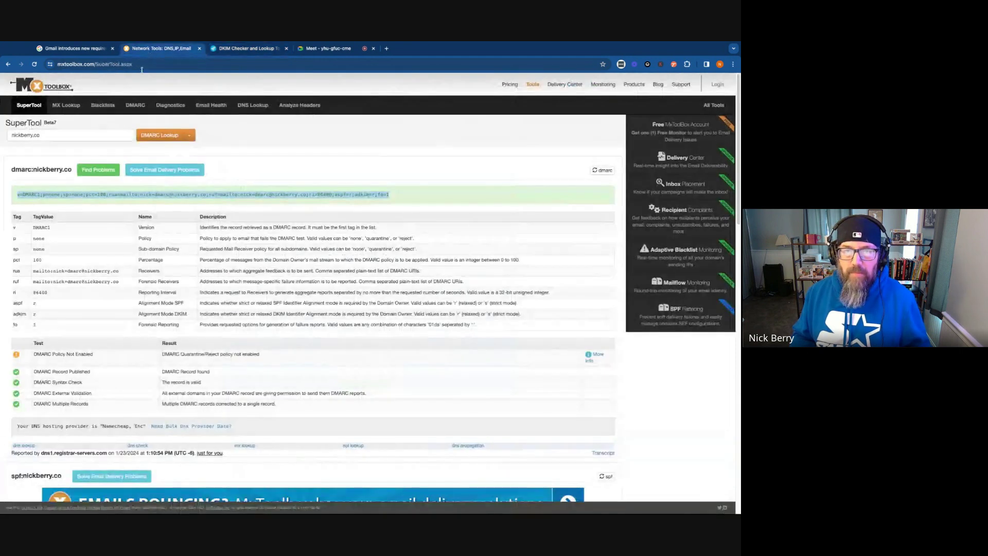
# Run an SPF lookup for redmillcreative.com, which finds no SPF record
pyautogui.click(103, 137)
pyautogui.hotkey('ctrl', 'a')
pyautogui.write('redmillcreative.com')
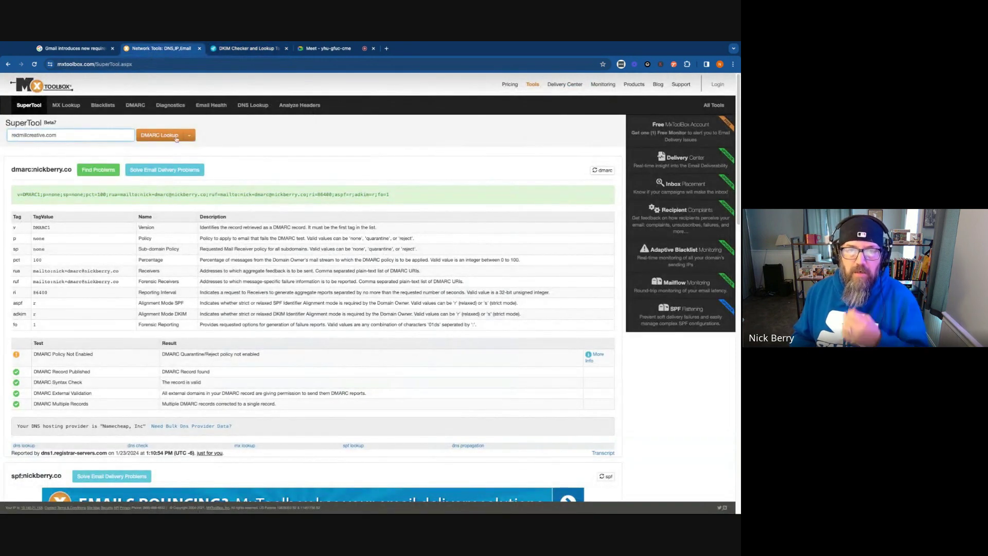
pyautogui.click(190, 135)
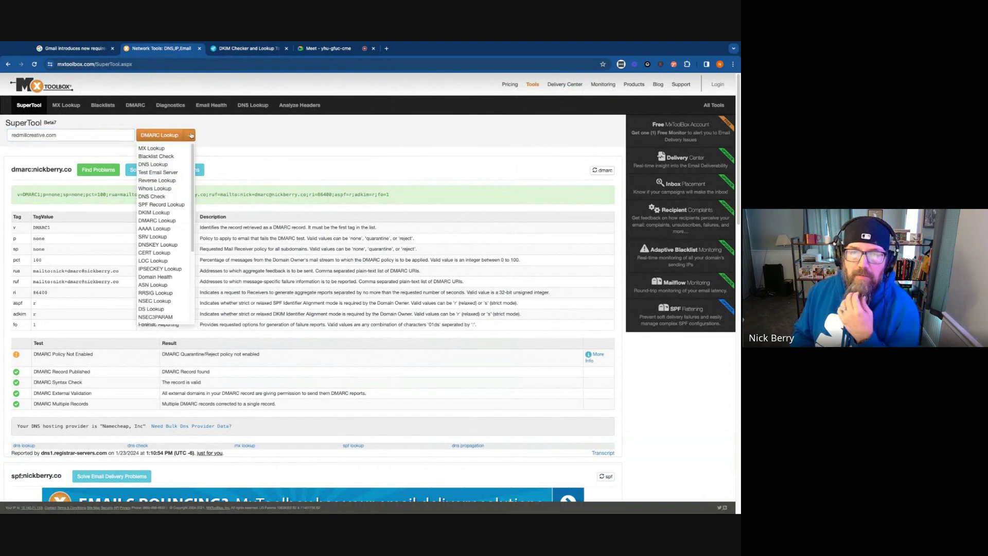
pyautogui.click(158, 205)
pyautogui.click(165, 138)
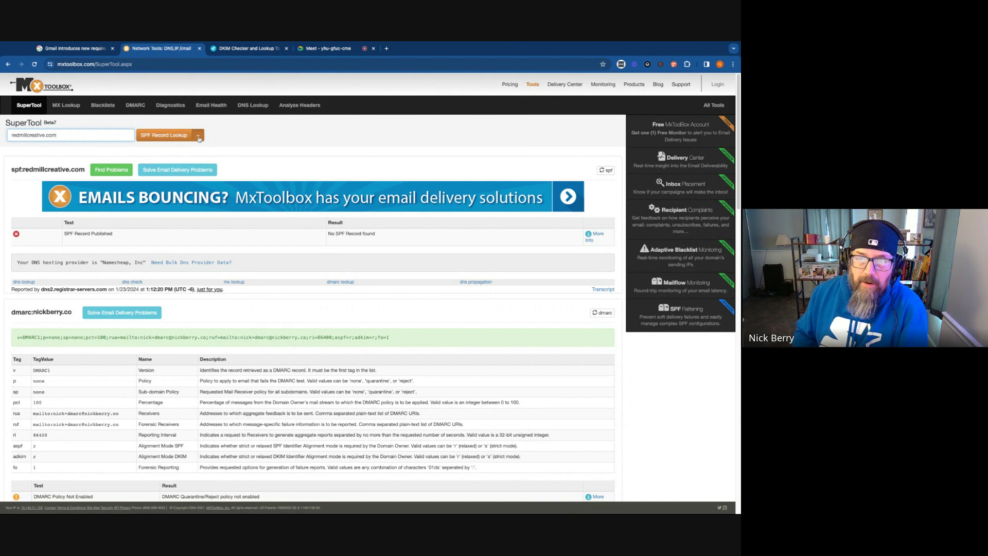
# Run a DMARC lookup for redmillcreative.com, finding none, and select the domain name
pyautogui.click(199, 136)
pyautogui.click(158, 221)
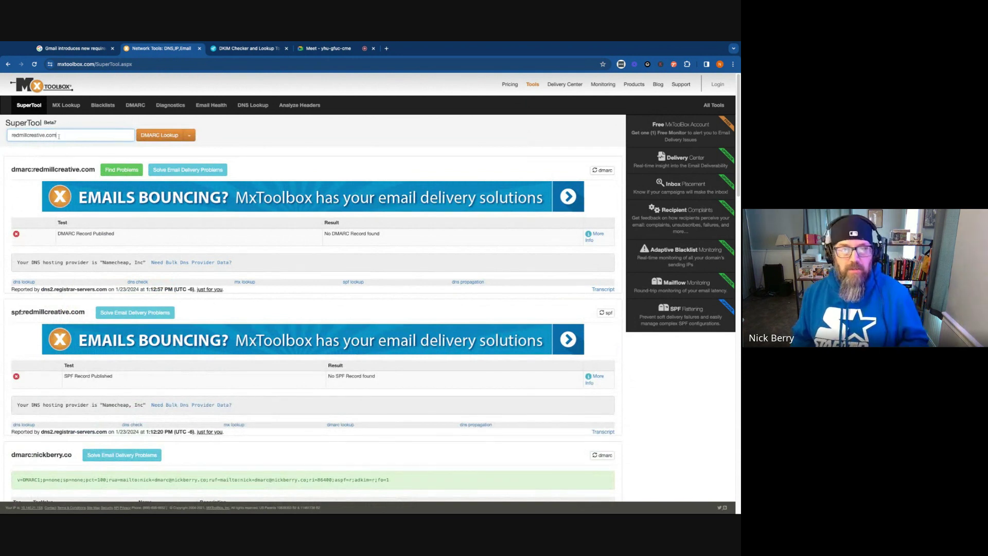
pyautogui.tripleClick(34, 135)
pyautogui.hotkey('ctrl', 'c')
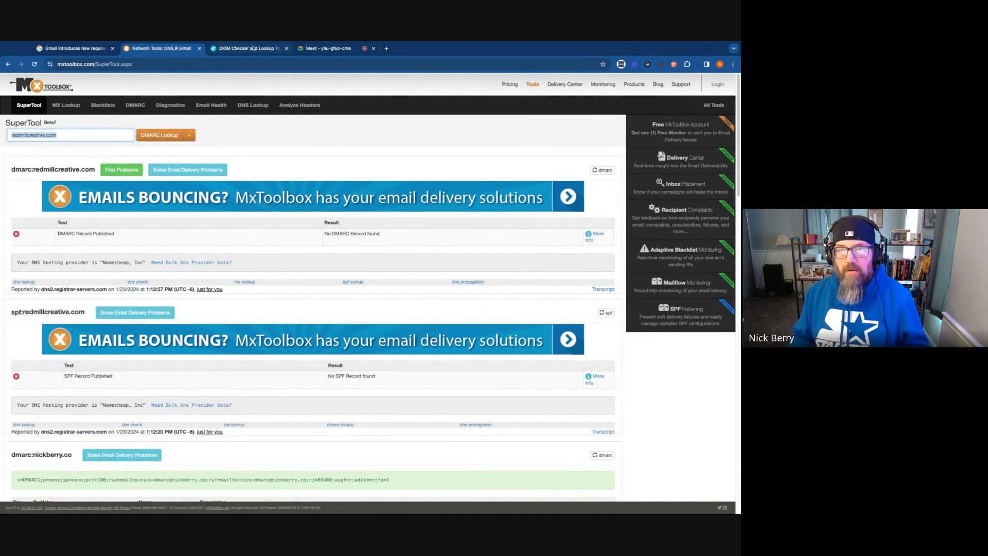
# Check redmillcreative.com in EasyDMARC's DKIM checker, find no selectors, then return to the Meet call
pyautogui.click(247, 48)
pyautogui.scroll(4, 43, 254)
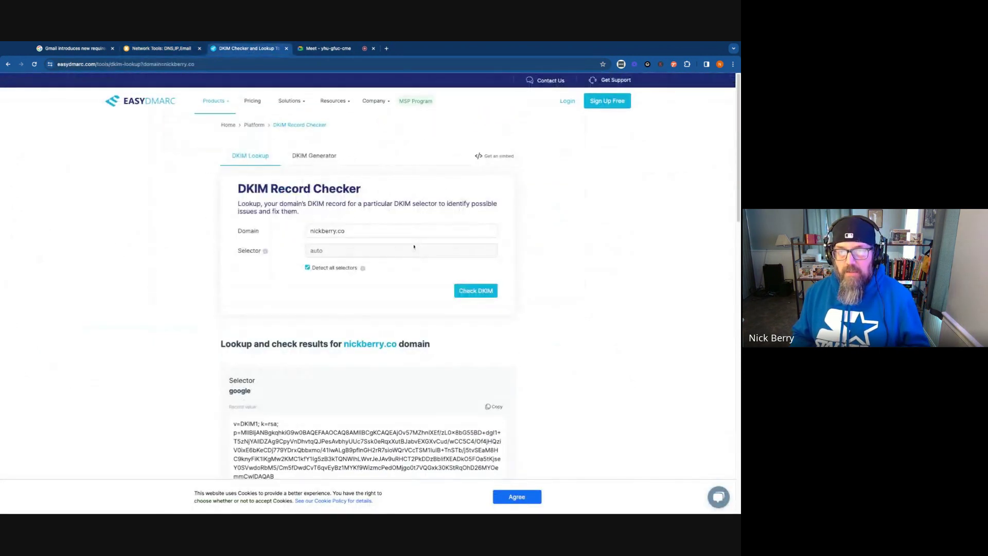
pyautogui.tripleClick(374, 234)
pyautogui.hotkey('ctrl', 'v')
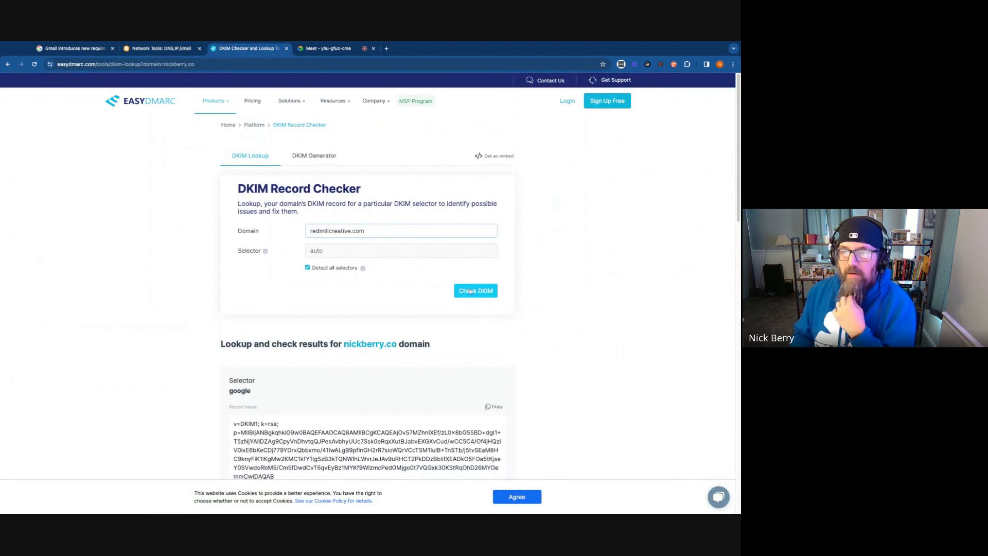
pyautogui.click(470, 292)
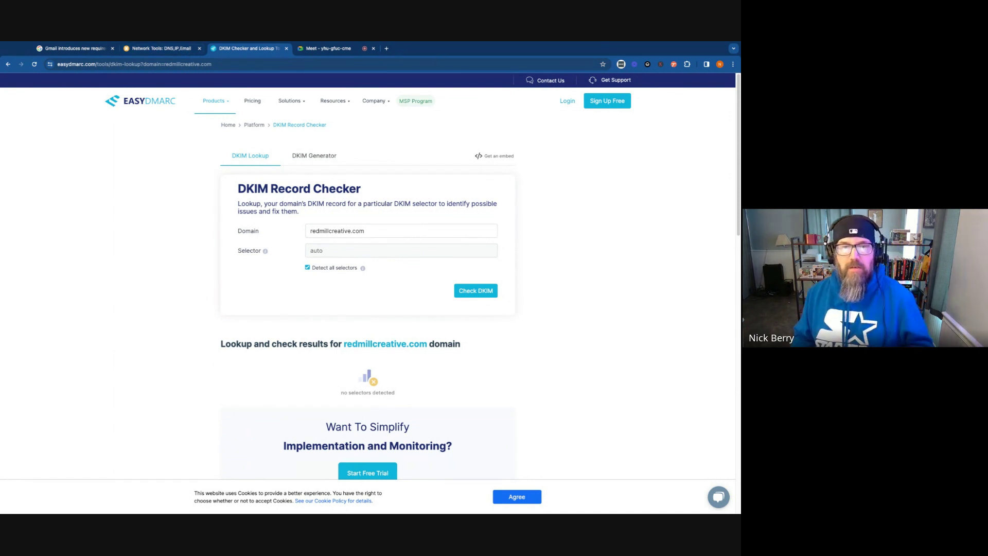
pyautogui.click(320, 48)
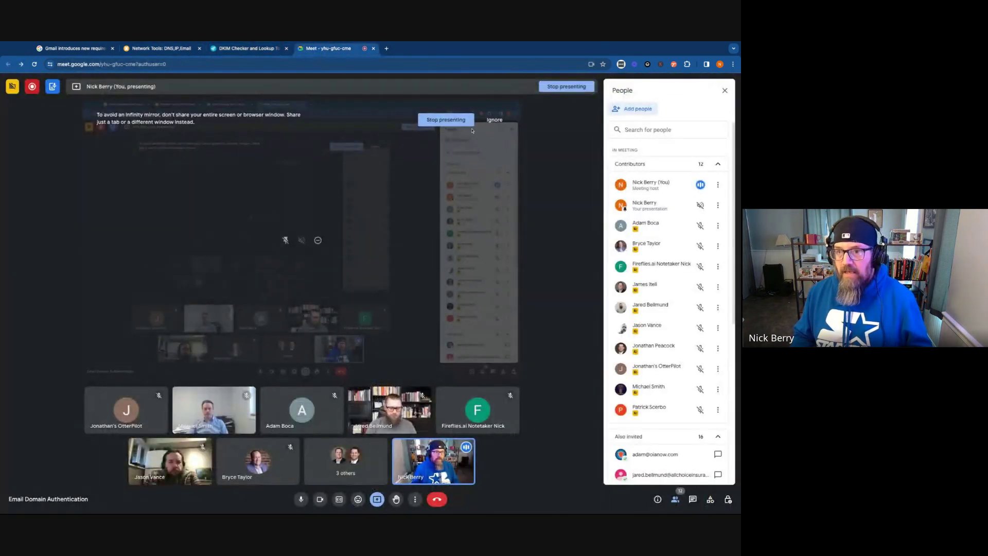
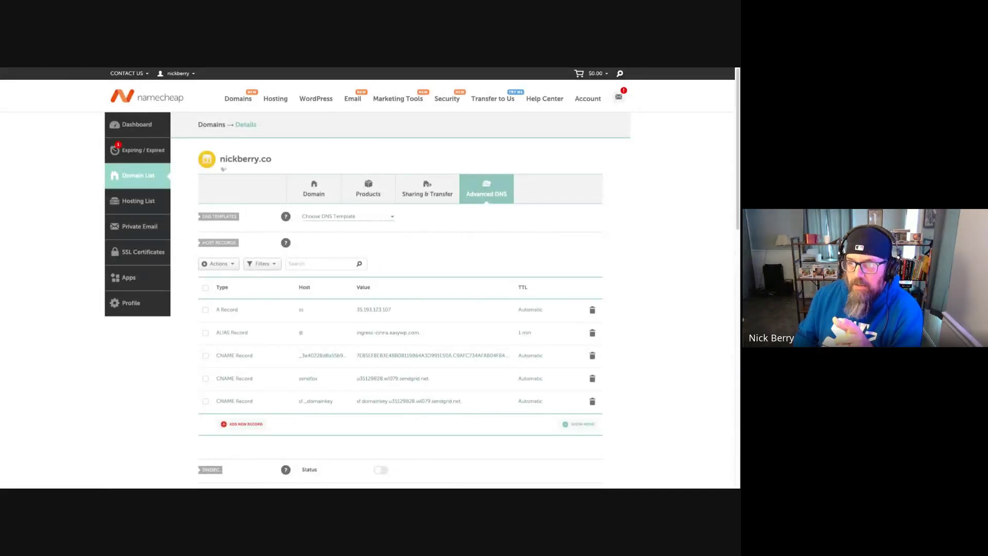
pyautogui.scroll(-1, 509, 278)
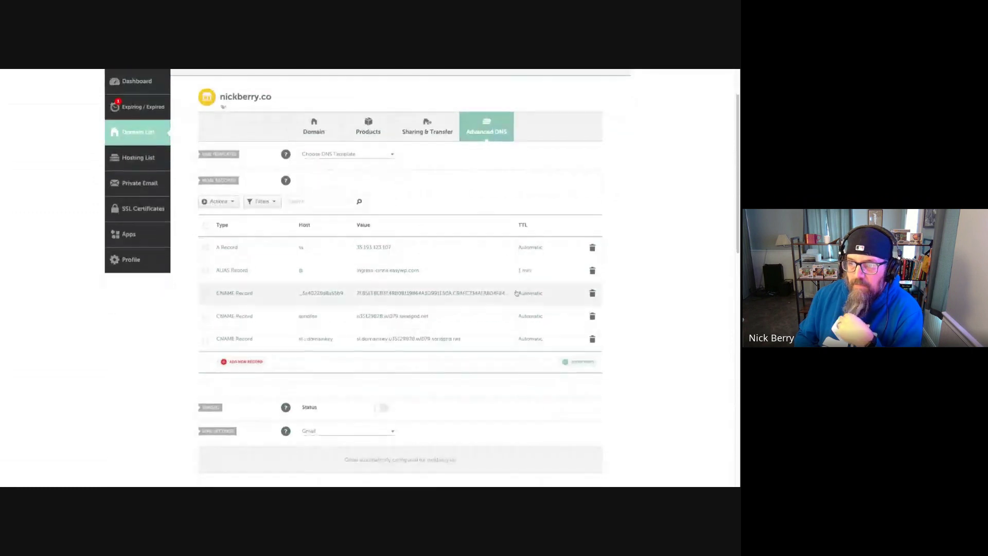
pyautogui.click(245, 361)
pyautogui.scroll(-2, 254, 376)
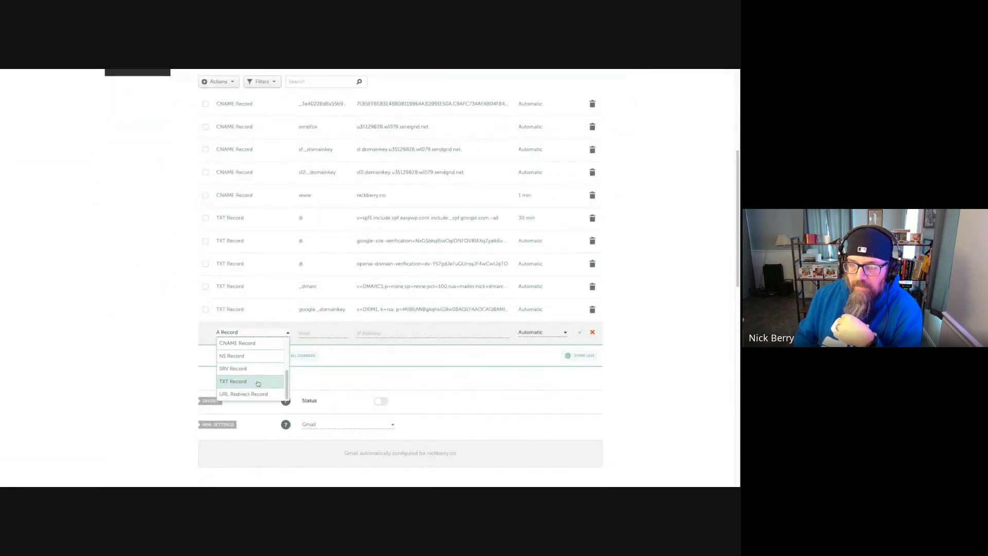
pyautogui.click(257, 384)
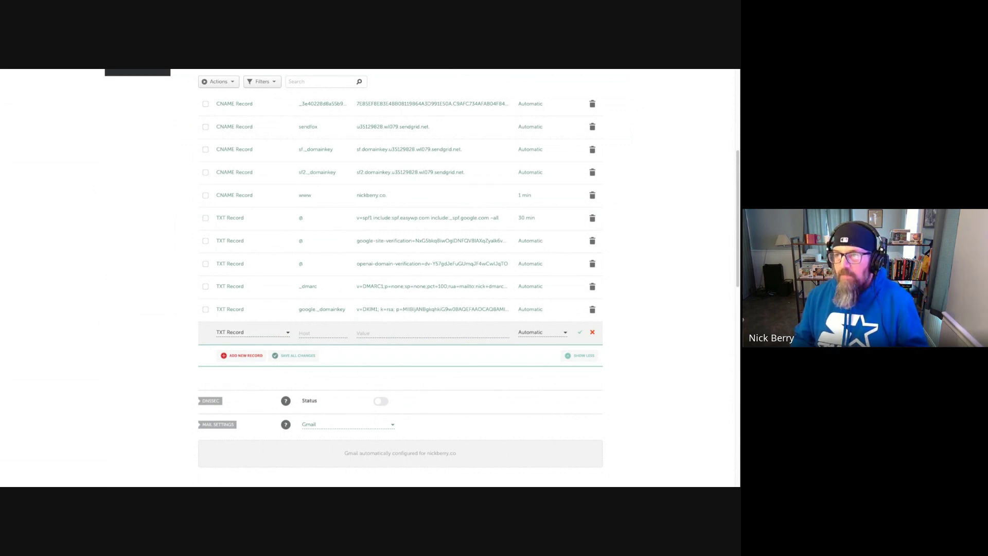
pyautogui.press('Tab')
pyautogui.write('google._domainkey')
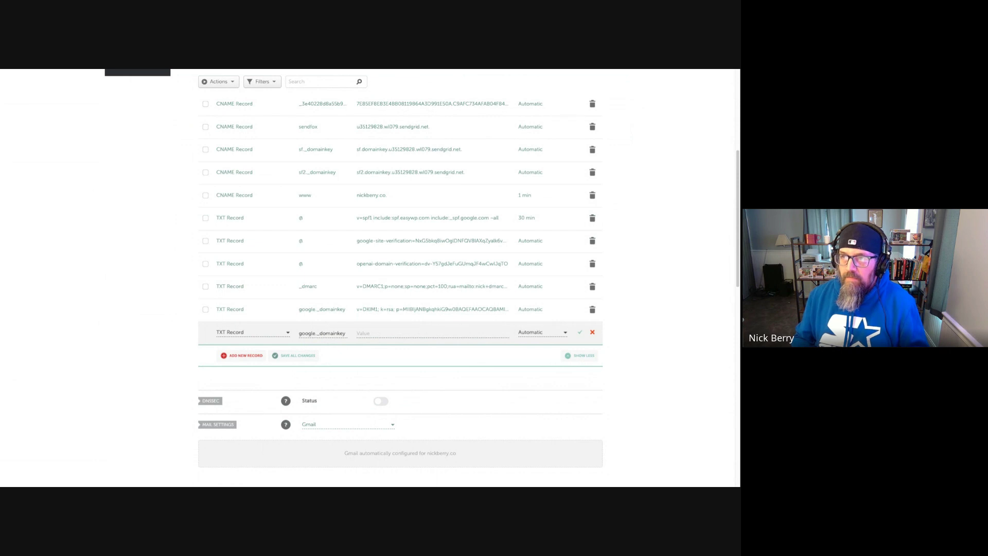
pyautogui.press('Tab')
pyautogui.hotkey('ctrl', 'v')
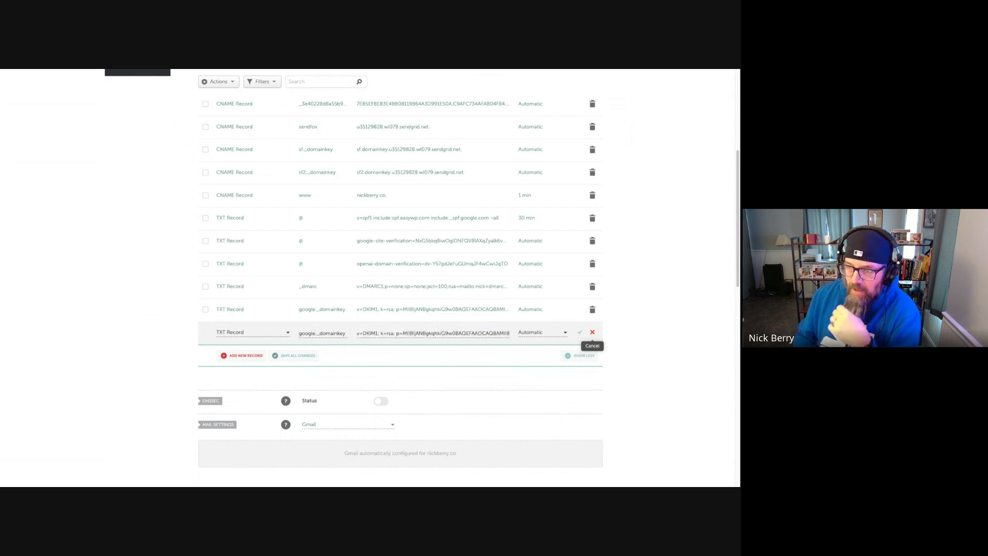
pyautogui.click(593, 332)
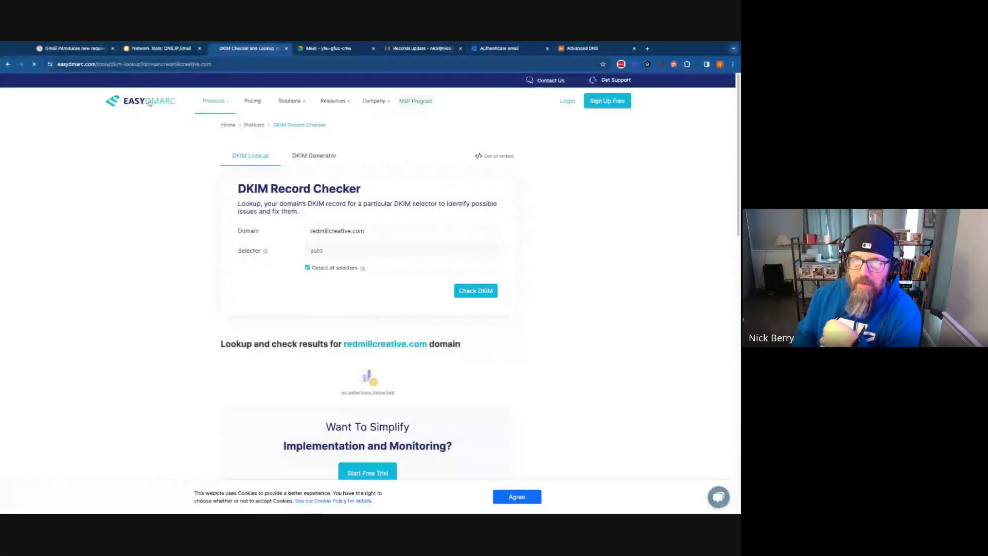
# Open EasyDMARC's DMARC Record Generator from the Products menu
pyautogui.click(150, 103)
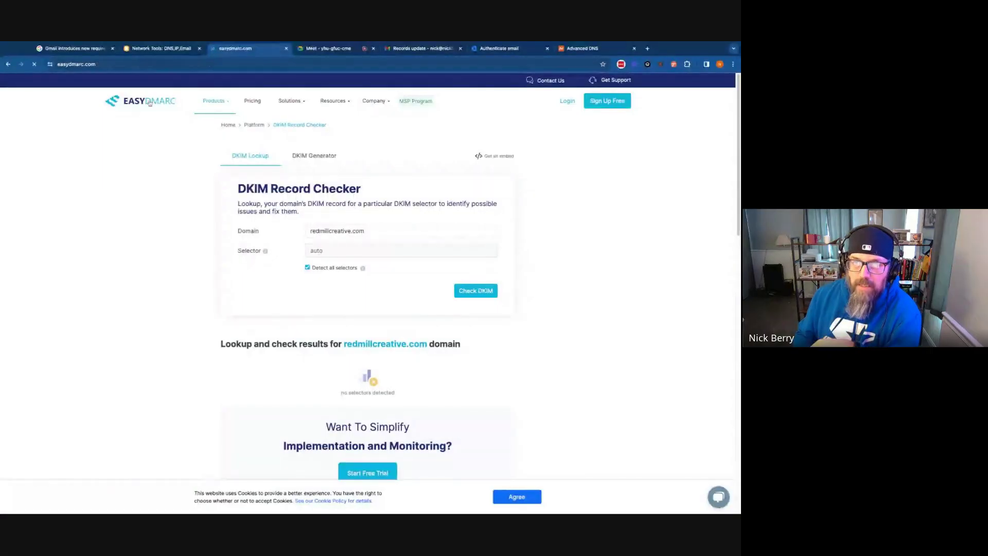
pyautogui.moveTo(210, 102)
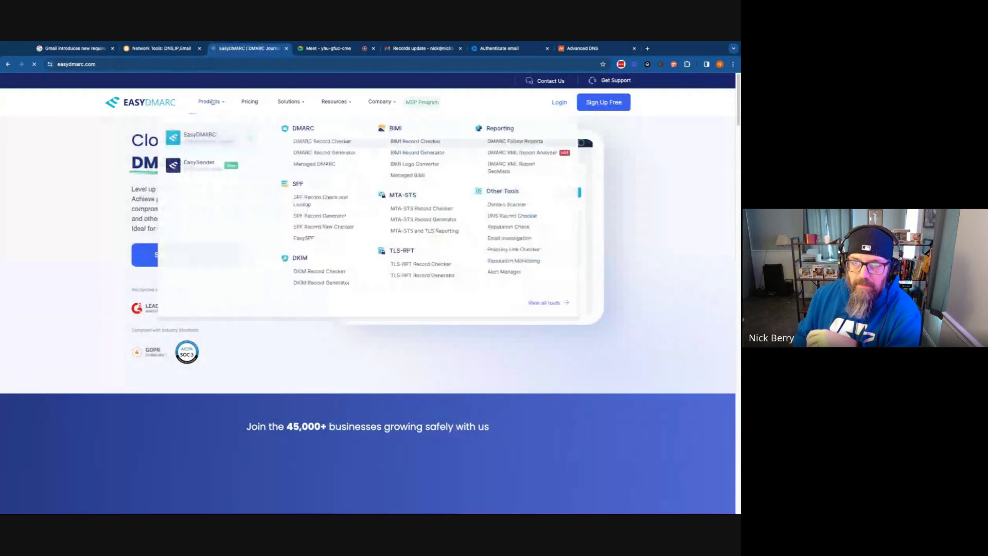
pyautogui.click(325, 142)
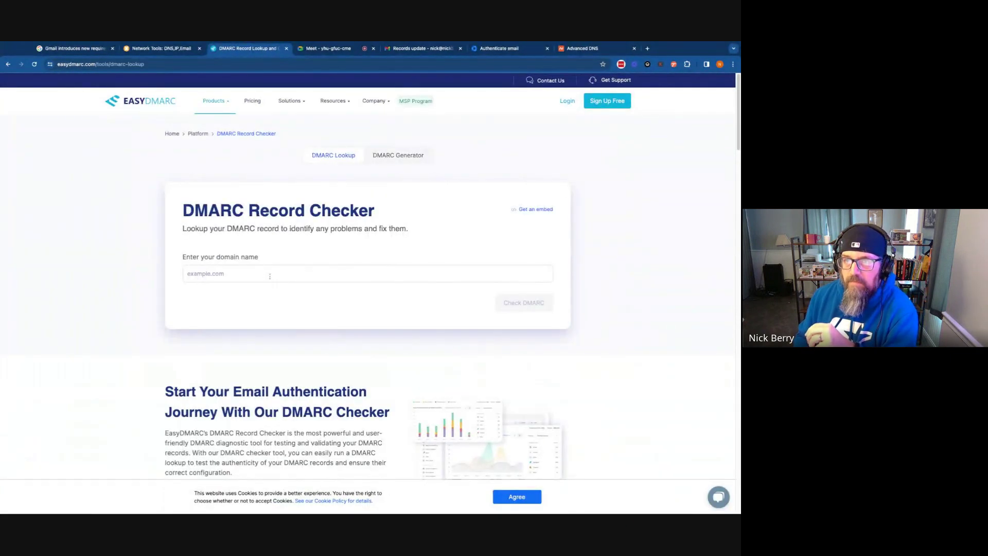
pyautogui.moveTo(214, 102)
pyautogui.click(327, 154)
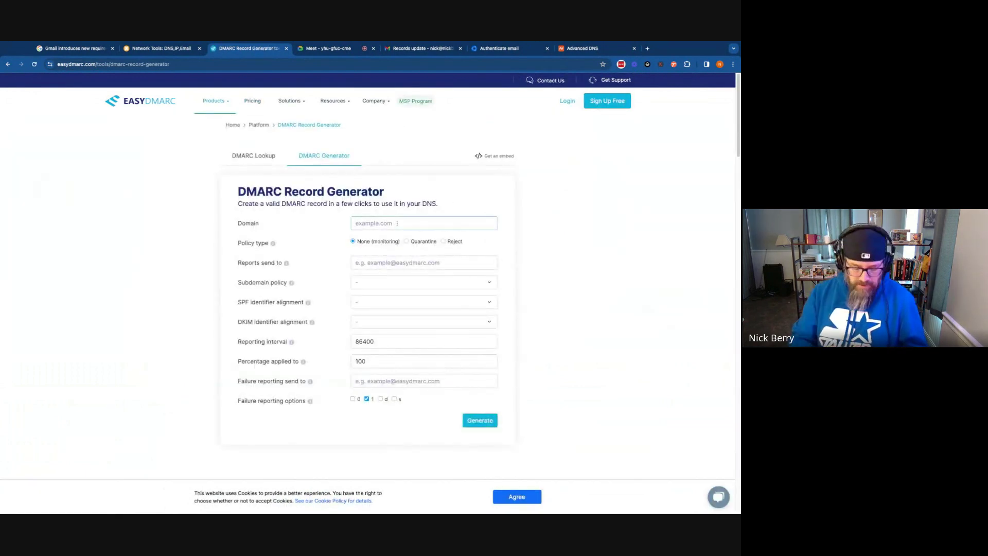
# Enter nickberry.co as the domain and choose the Quarantine policy
pyautogui.click(396, 223)
pyautogui.write('nickberry')
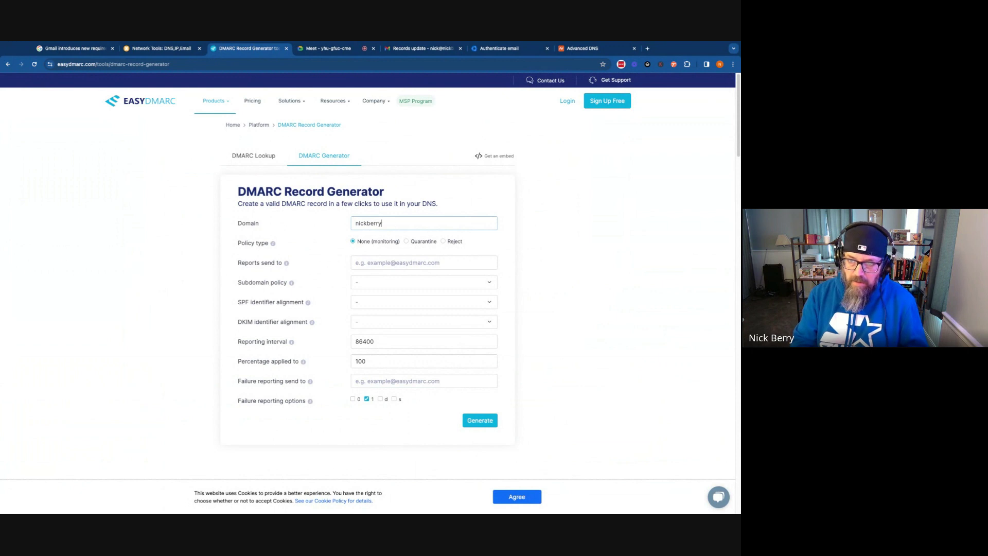
pyautogui.write('.co')
pyautogui.press('Tab')
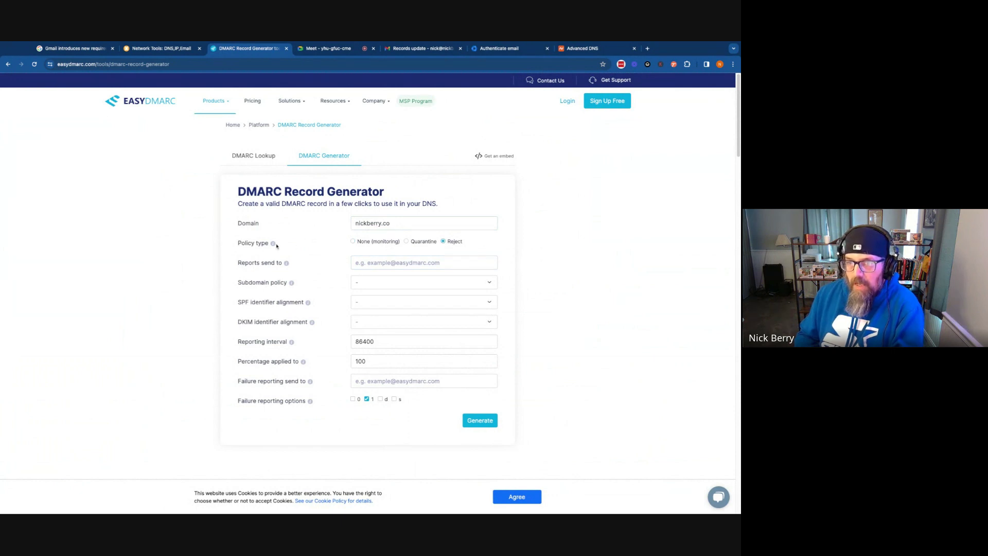
pyautogui.click(406, 242)
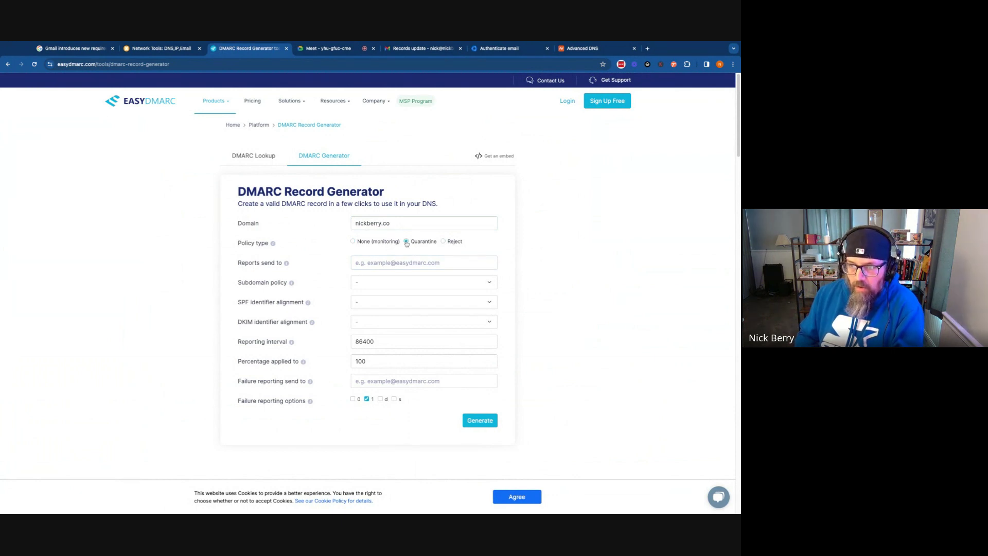
pyautogui.click(400, 262)
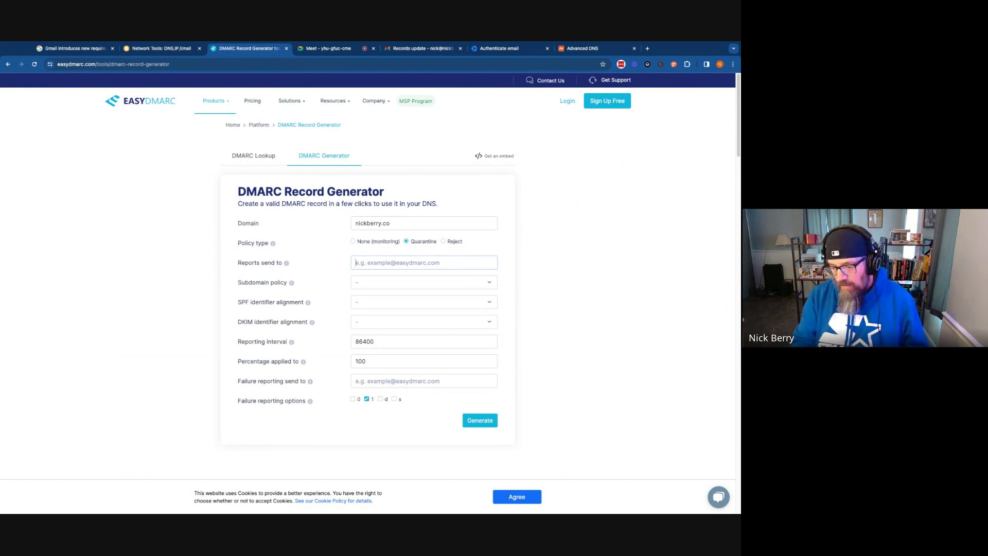
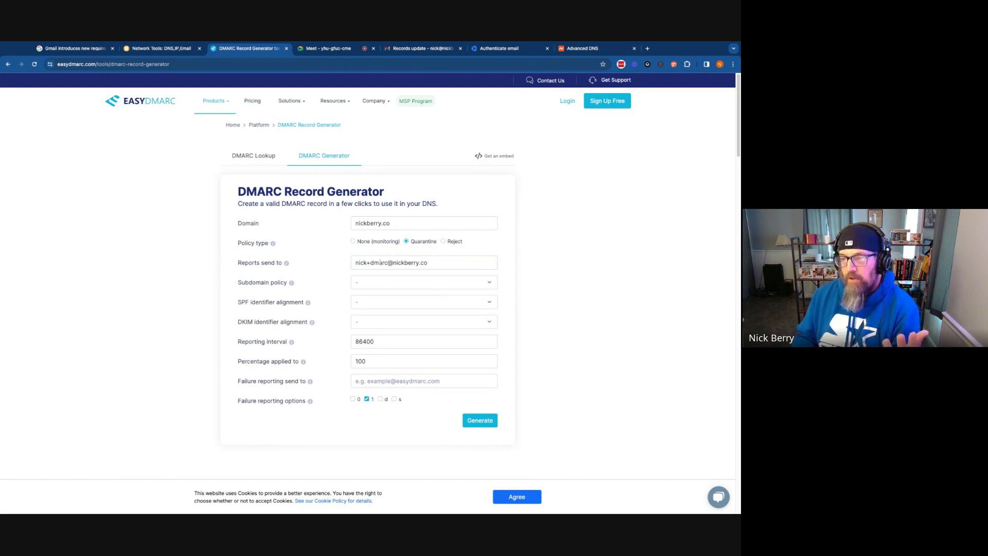
# Set subdomain policy to reject and both SPF and DKIM alignment to Strict
pyautogui.click(375, 287)
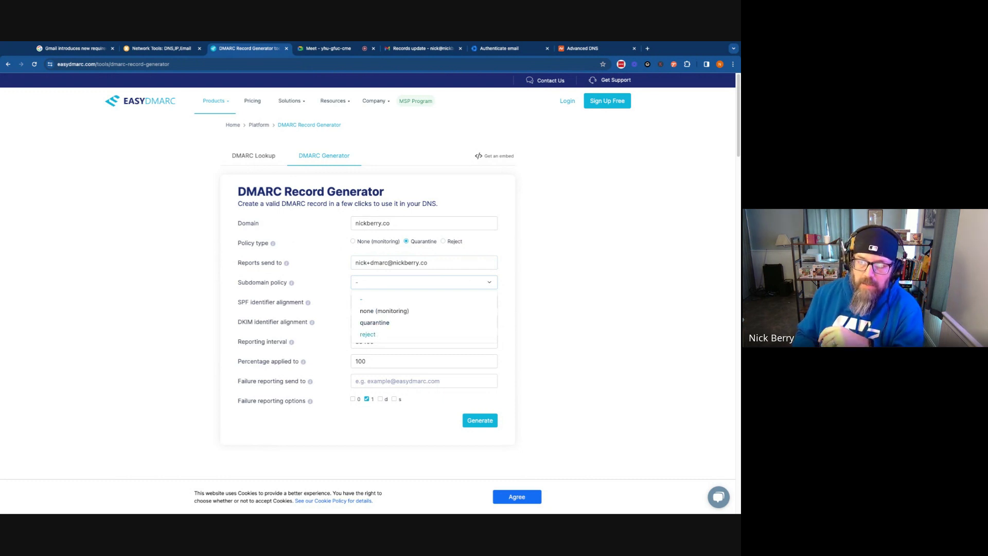
pyautogui.click(368, 334)
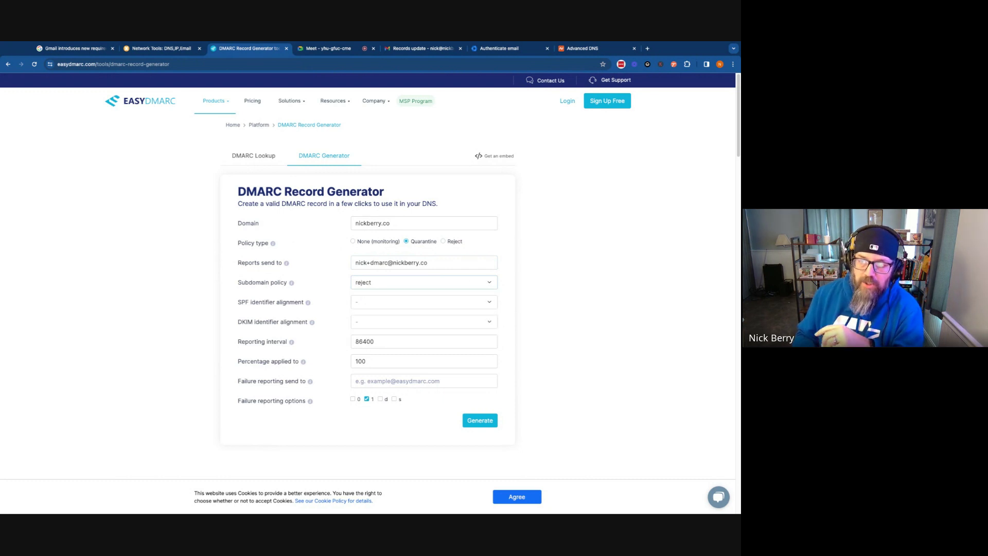
pyautogui.click(388, 301)
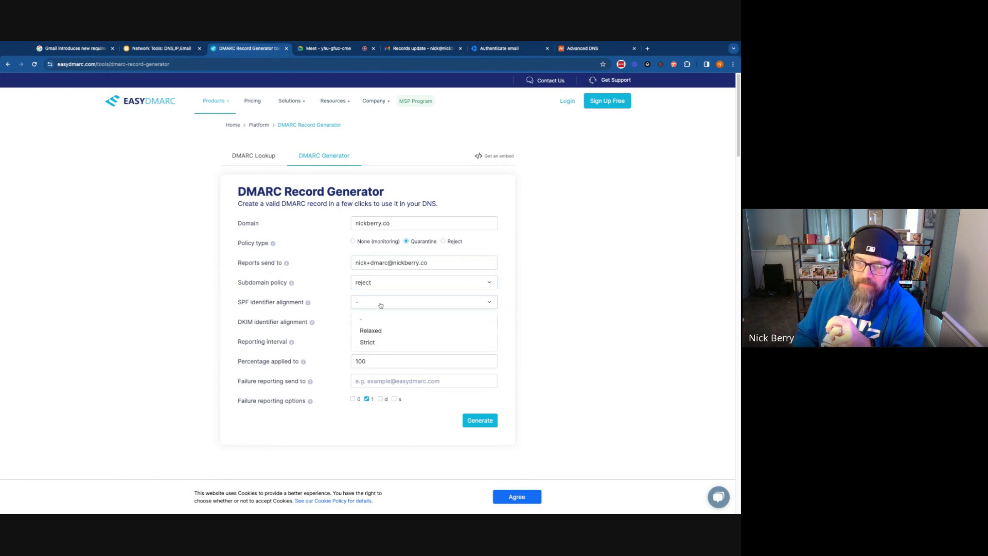
pyautogui.click(380, 342)
pyautogui.click(377, 323)
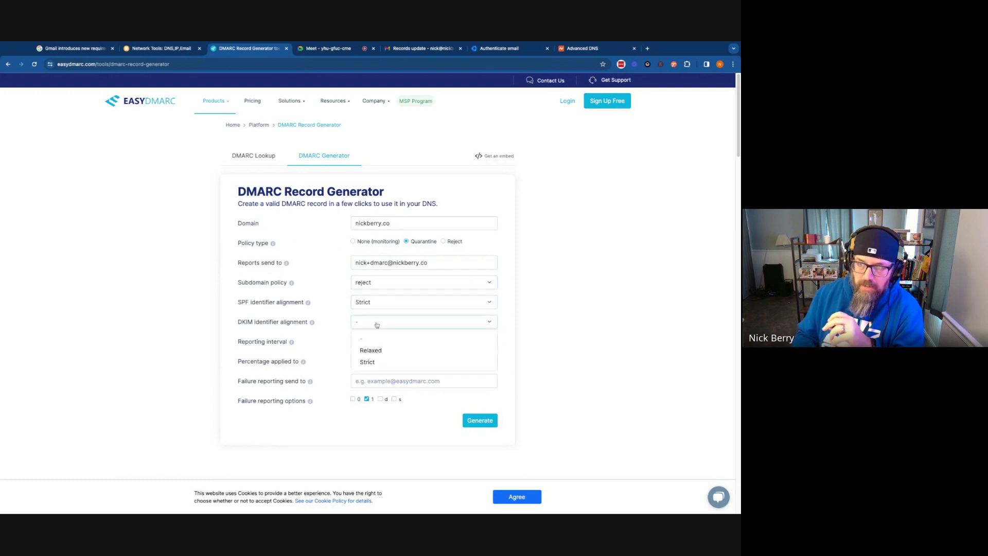
pyautogui.click(374, 365)
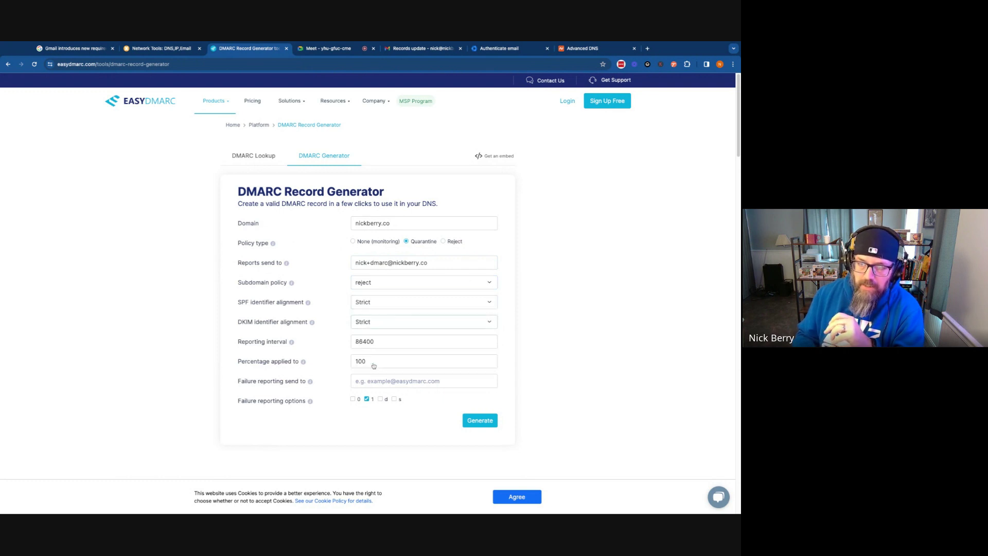
# Set the reporting interval to 999986400 and enter the failure-report e-mail address
pyautogui.click(357, 341)
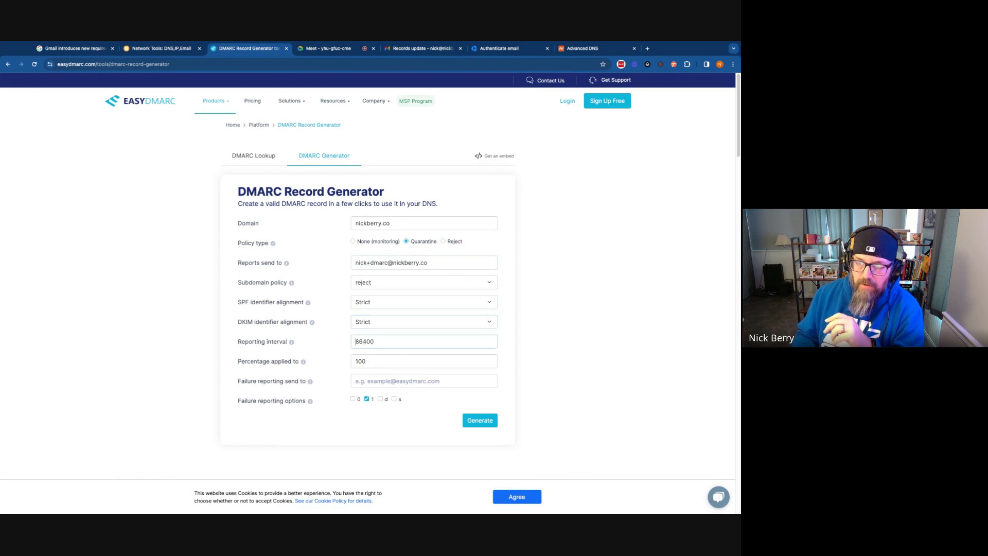
pyautogui.write('999')
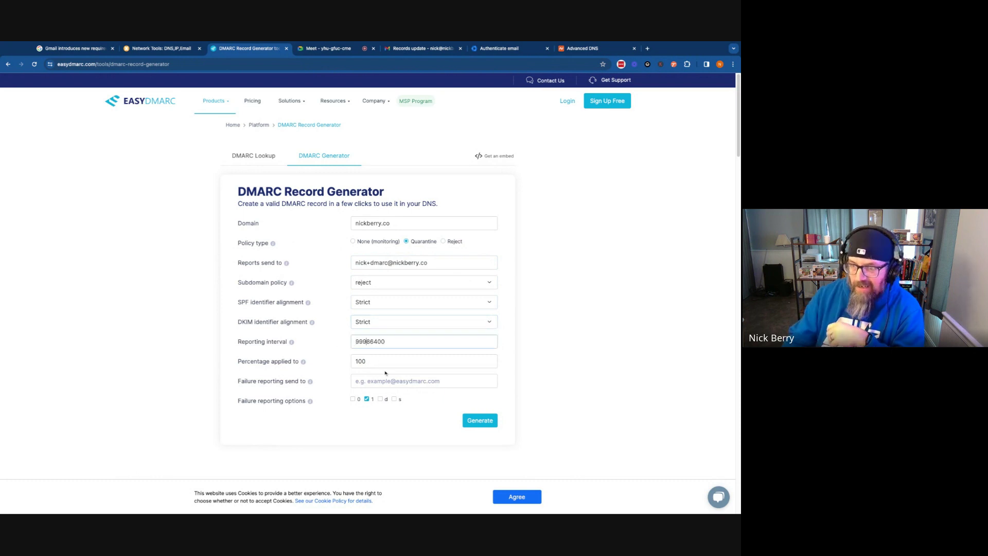
pyautogui.write('9')
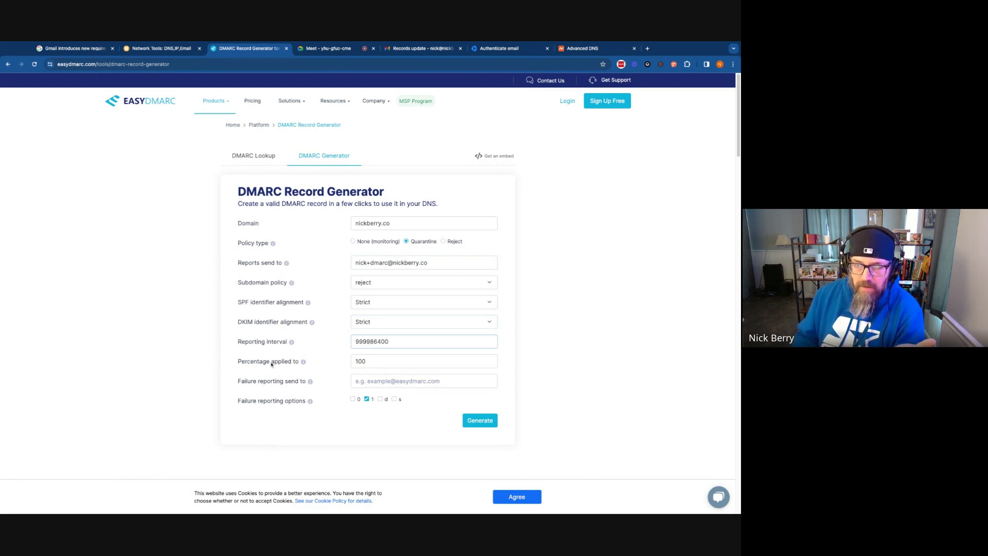
pyautogui.click(386, 381)
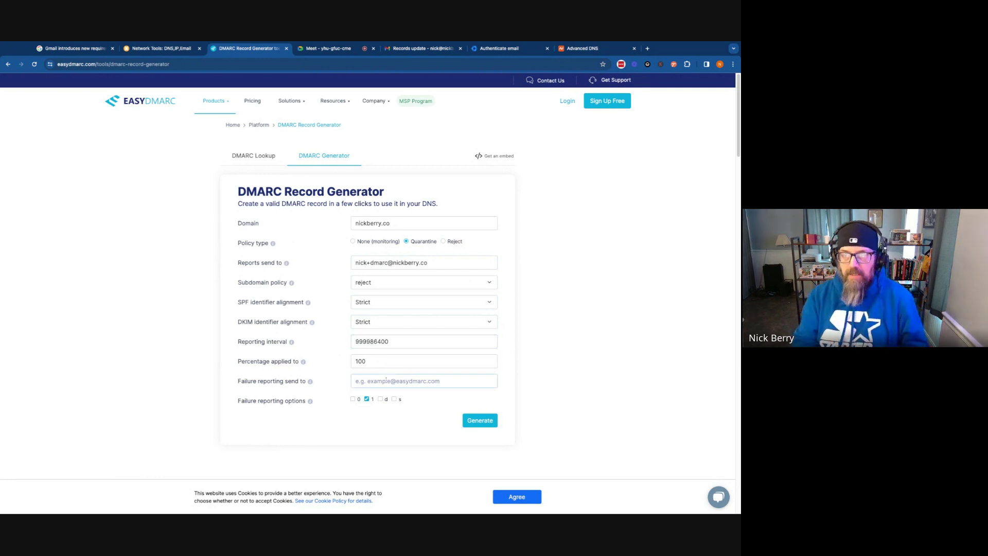
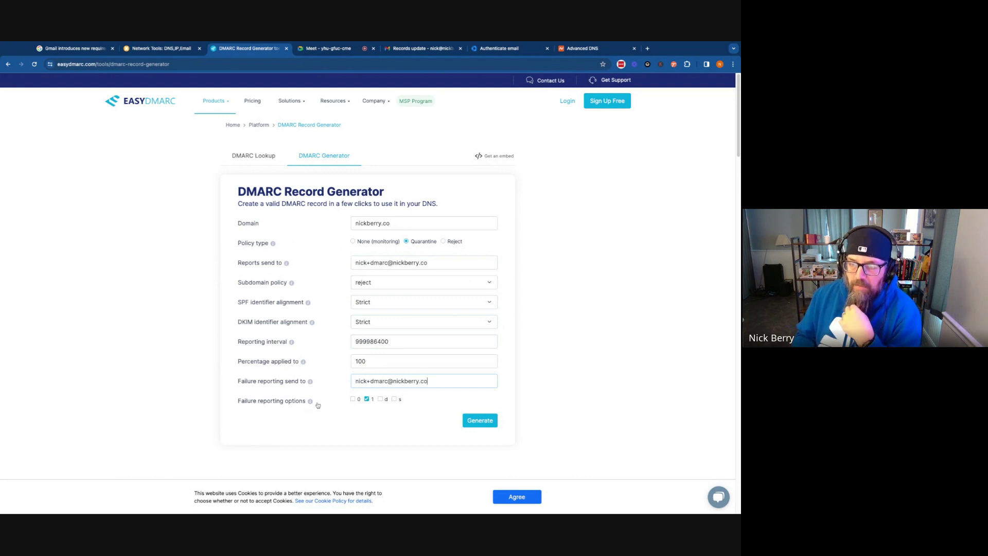
# Generate the record, switch the policy to Reject and regenerate it as p=reject, fo=1
pyautogui.moveTo(368, 401)
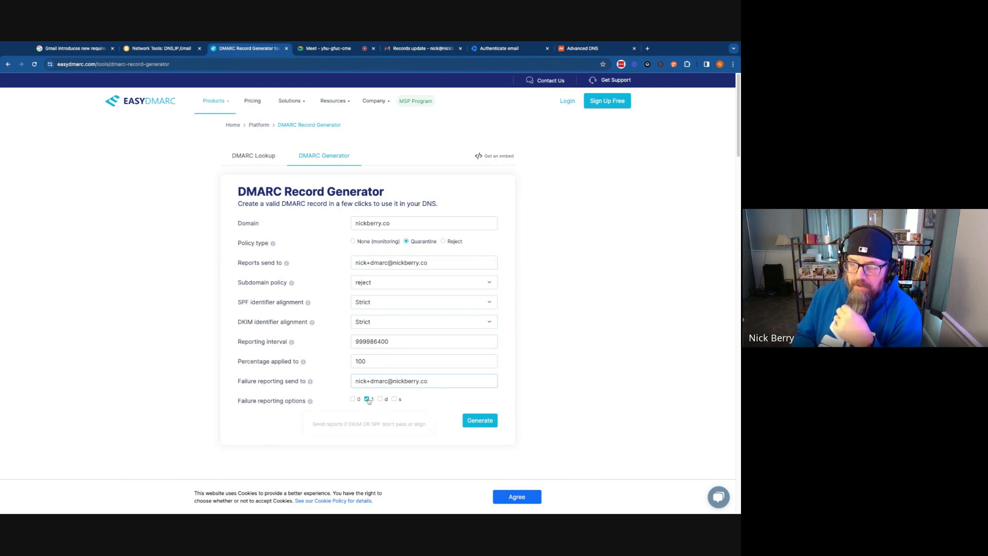
pyautogui.click(480, 421)
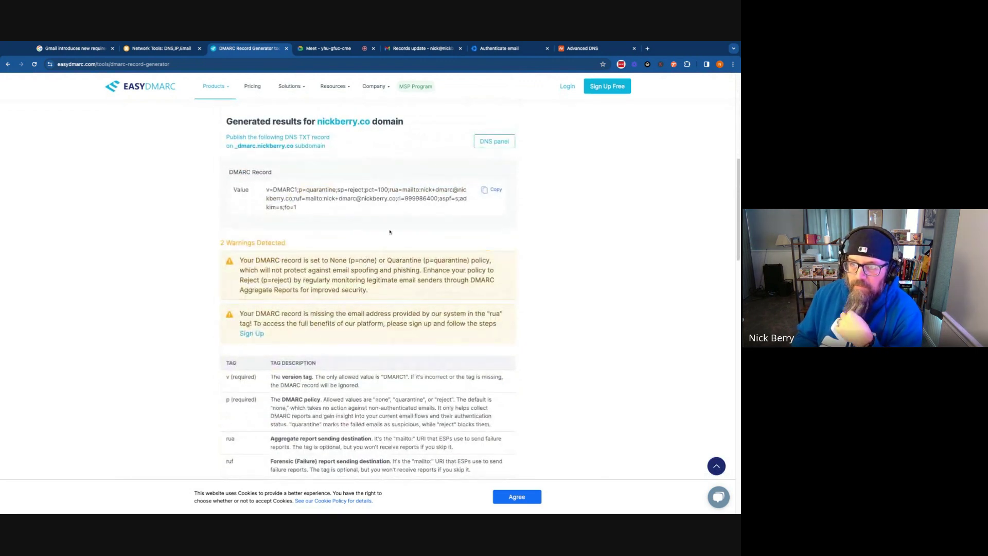
pyautogui.scroll(10, 390, 231)
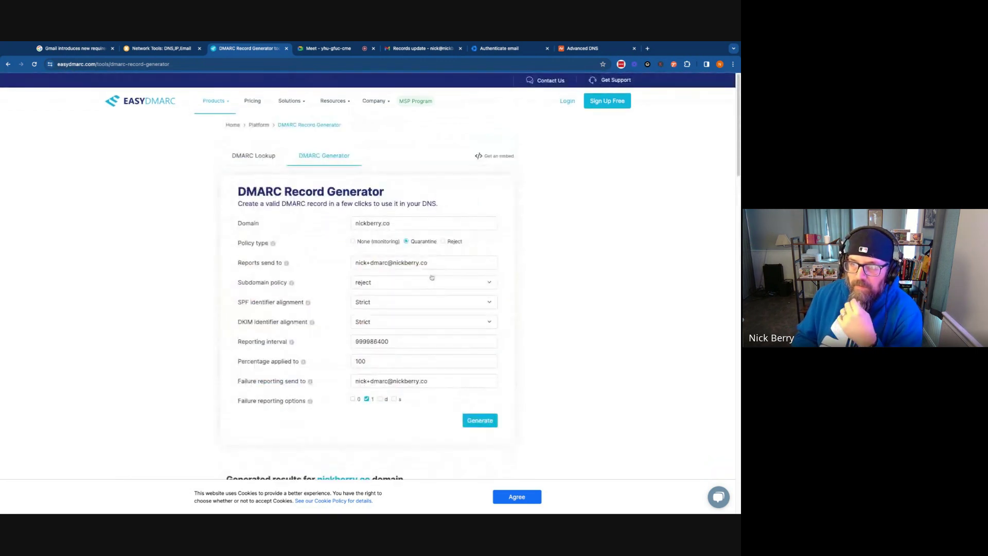
pyautogui.click(443, 242)
pyautogui.click(482, 420)
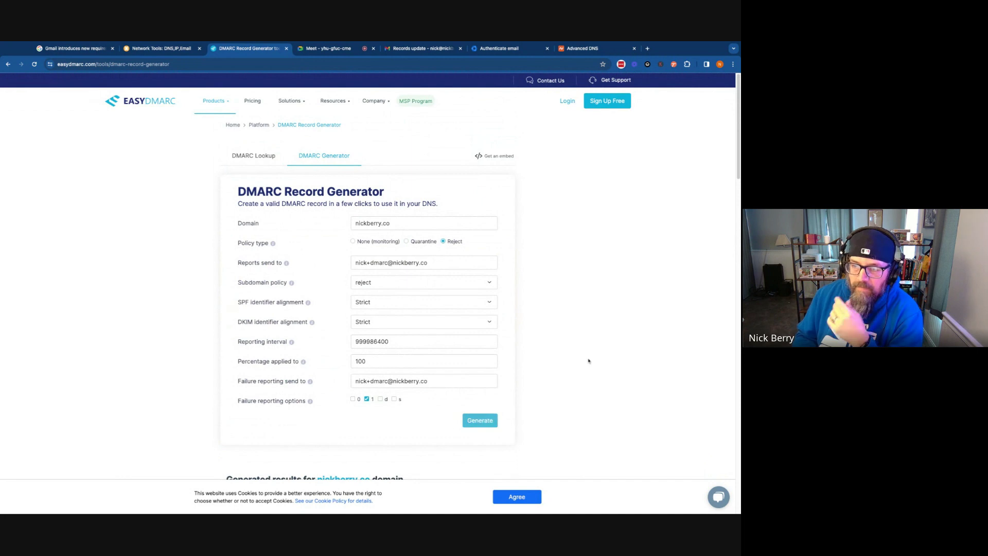
pyautogui.scroll(3, 348, 272)
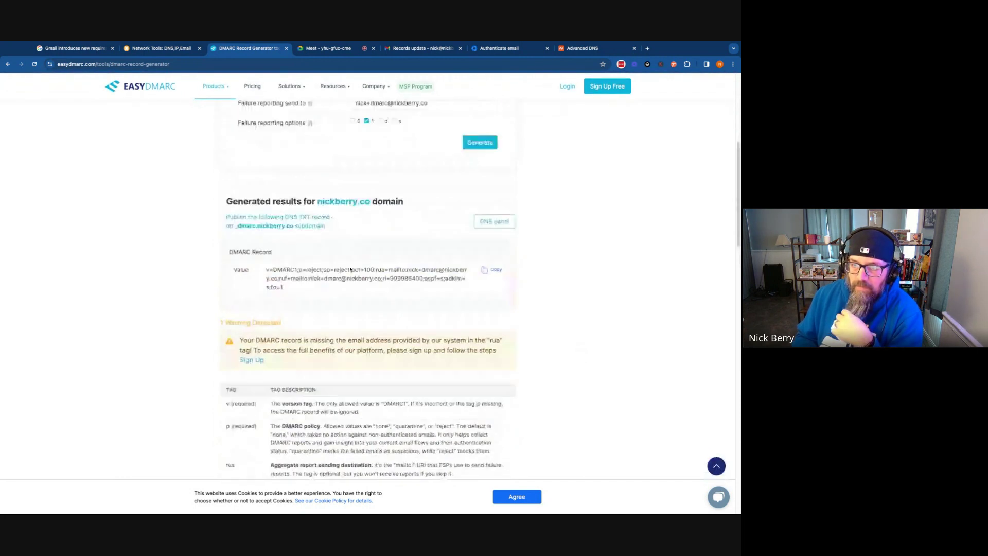
pyautogui.click(590, 48)
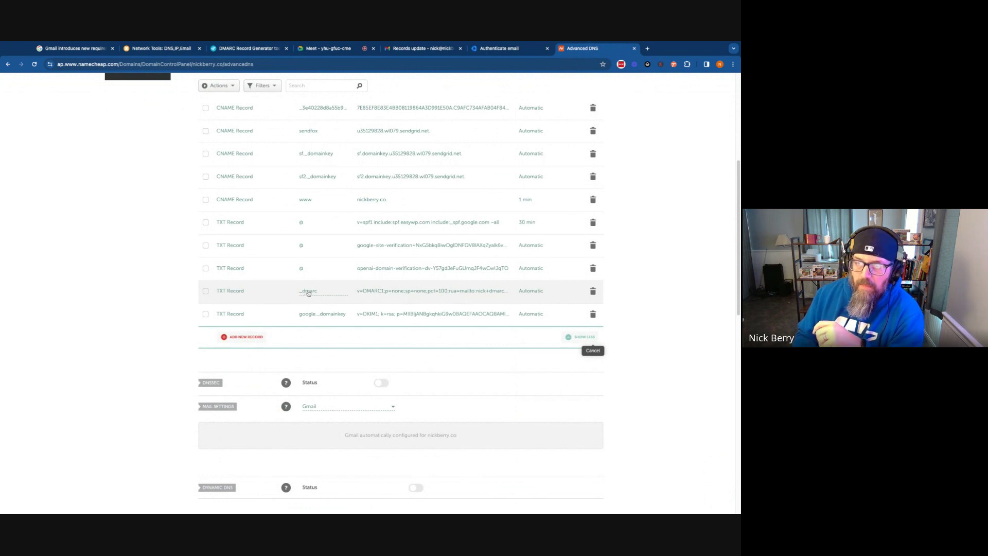
# Add a new TXT record in Namecheap with host _dmarc
pyautogui.click(243, 342)
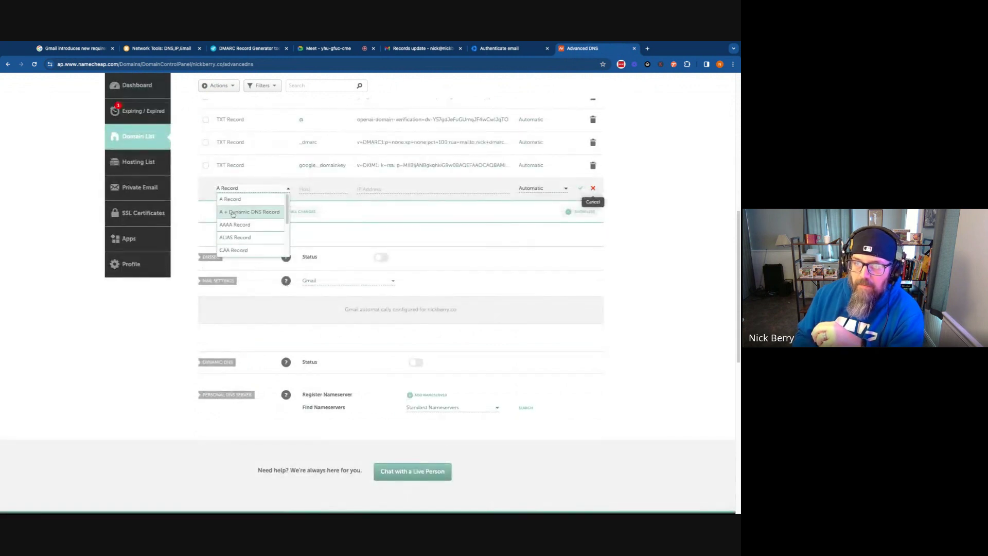
pyautogui.click(253, 237)
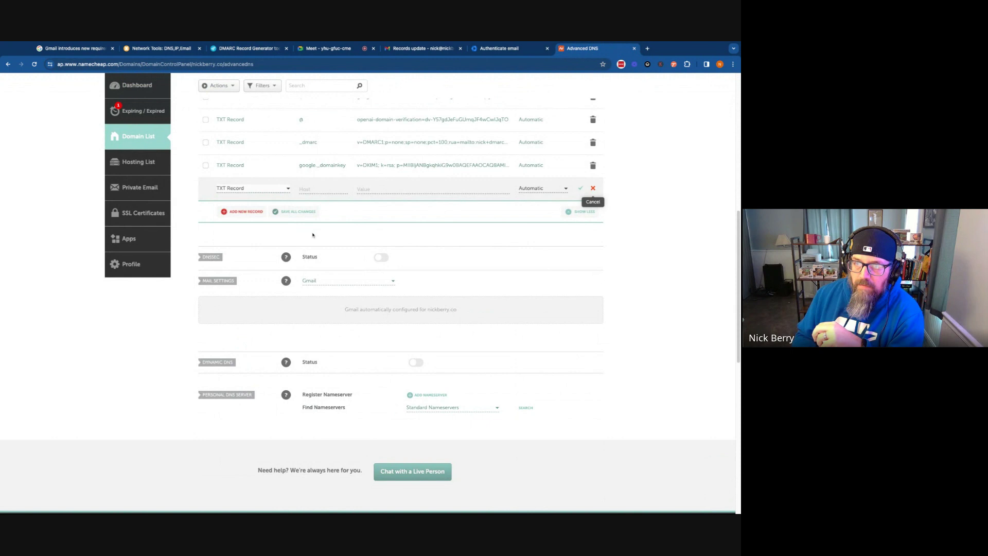
pyautogui.click(324, 188)
pyautogui.write('_dma')
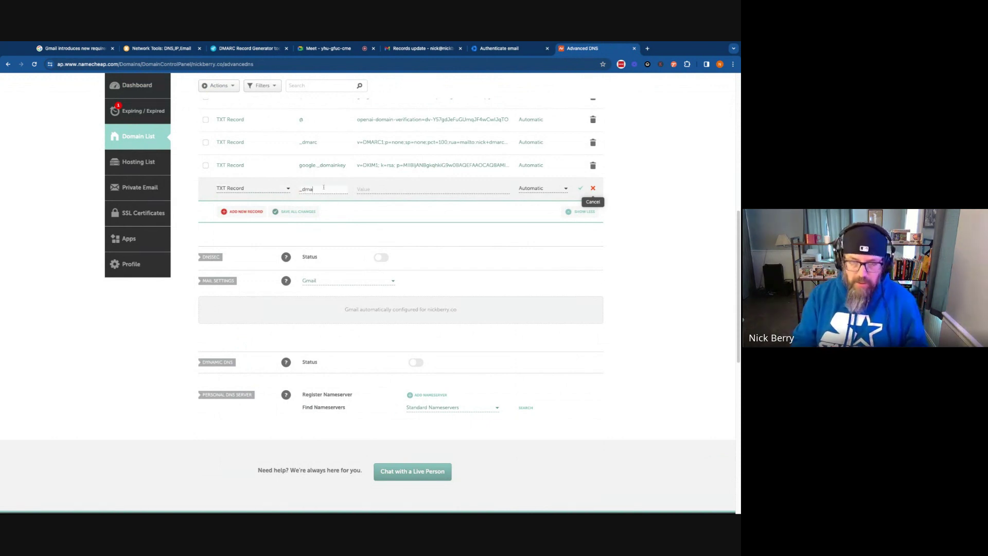
pyautogui.write('rc')
pyautogui.press('Tab')
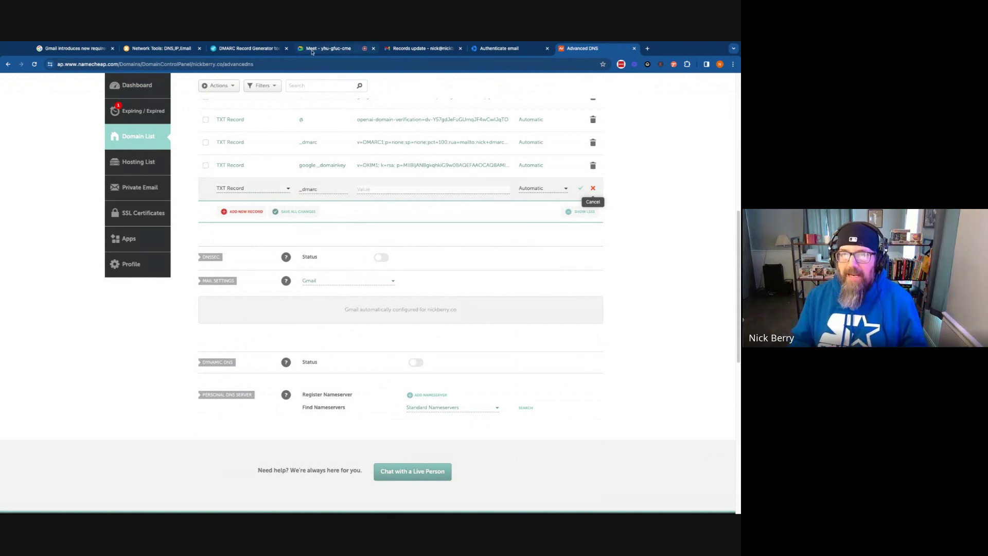
# Copy EasyDMARC's generated reject-policy DMARC value and paste it into the record's Value
pyautogui.click(258, 48)
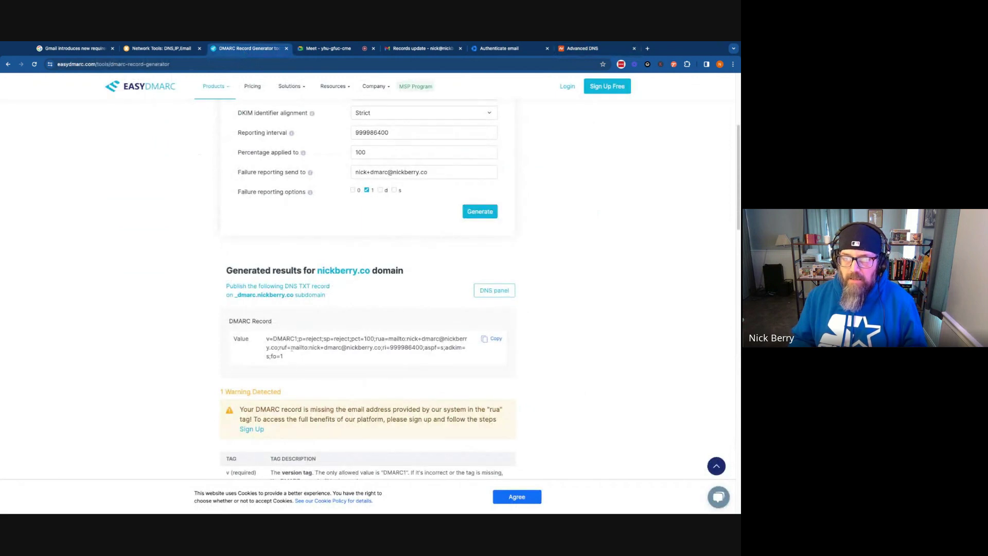
pyautogui.click(503, 339)
pyautogui.click(597, 50)
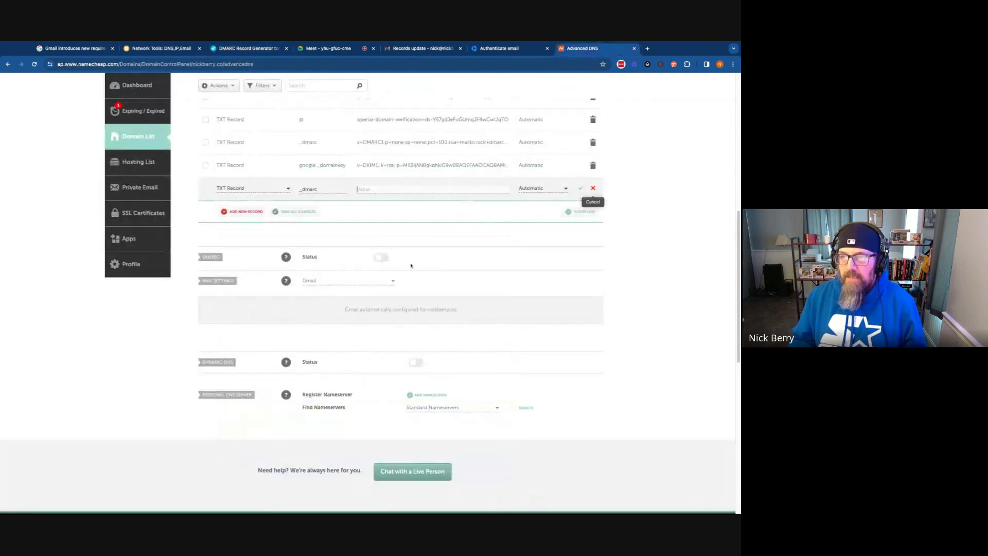
pyautogui.click(394, 190)
pyautogui.hotkey('ctrl', 'v')
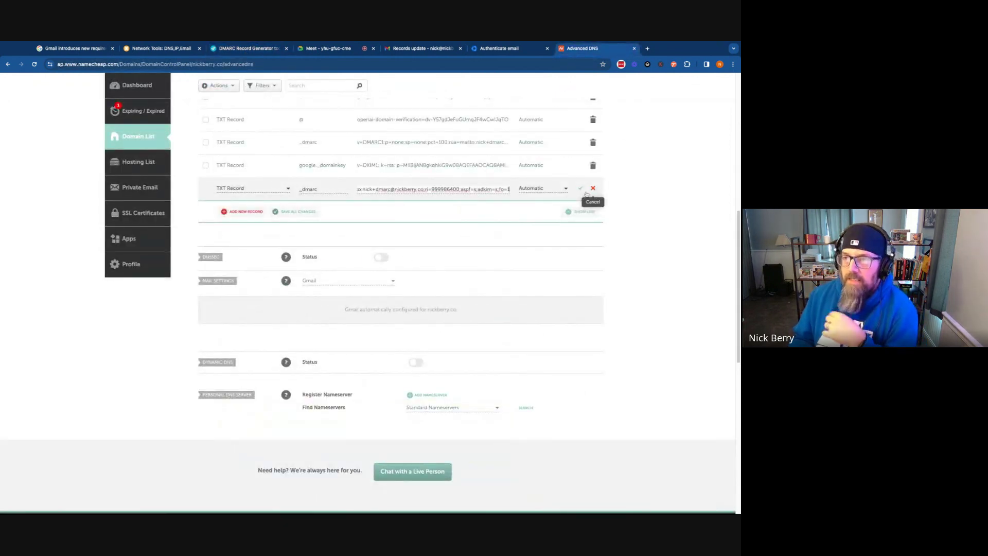
pyautogui.scroll(5, 533, 257)
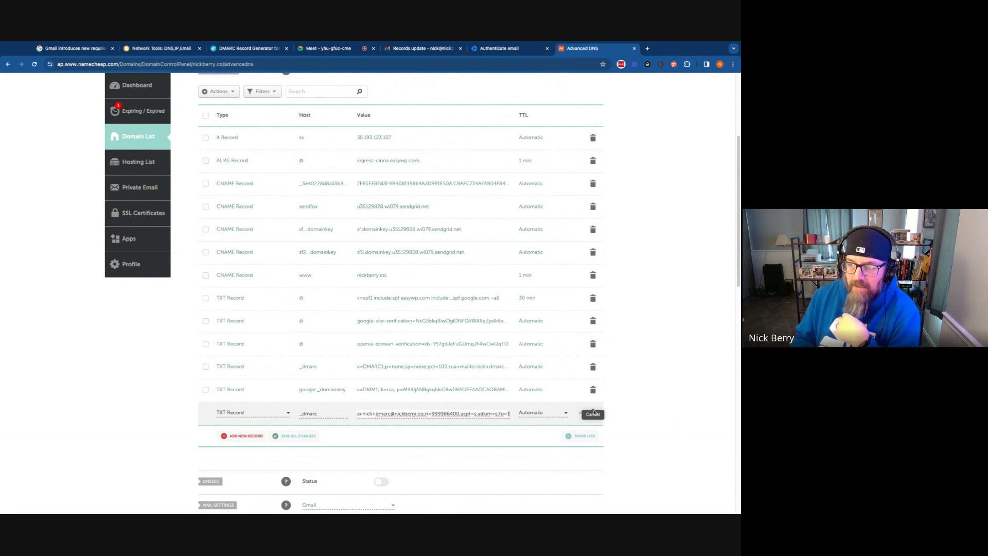
pyautogui.click(653, 429)
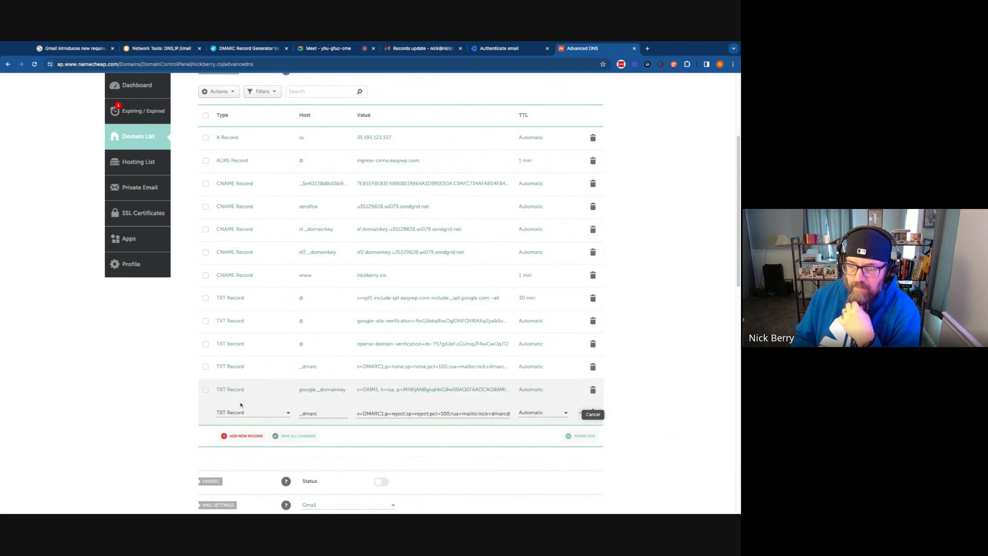
pyautogui.click(337, 49)
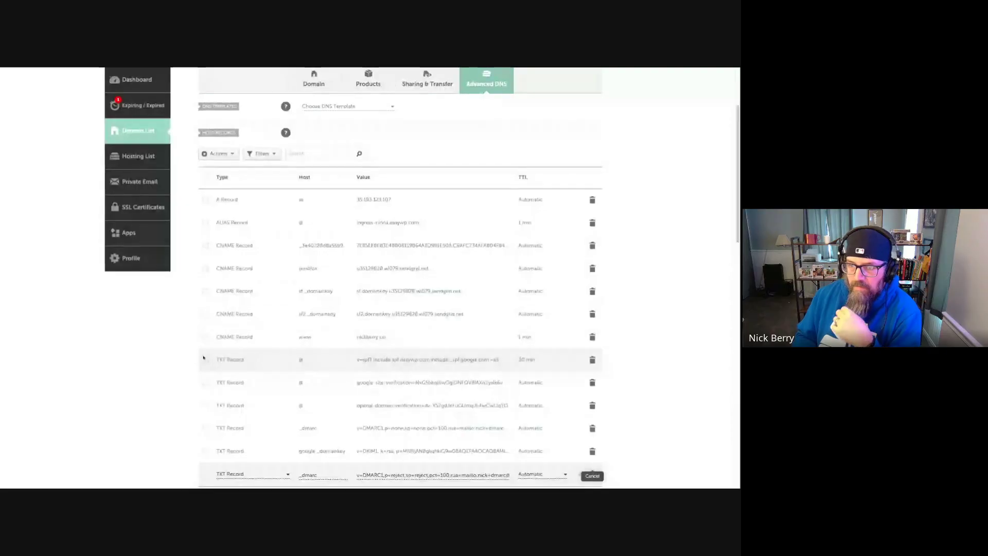
# Highlight the SPF TXT record row in Namecheap's host records while explaining it
pyautogui.moveTo(178, 359); pyautogui.dragTo(526, 360)
pyautogui.moveTo(212, 363); pyautogui.dragTo(535, 360)
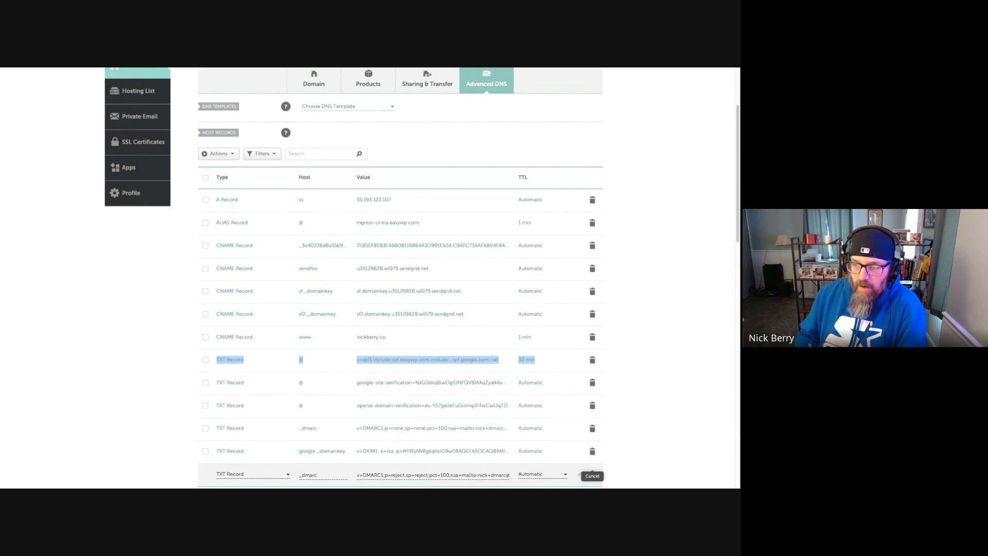
pyautogui.click(657, 360)
pyautogui.scroll(-1, 658, 334)
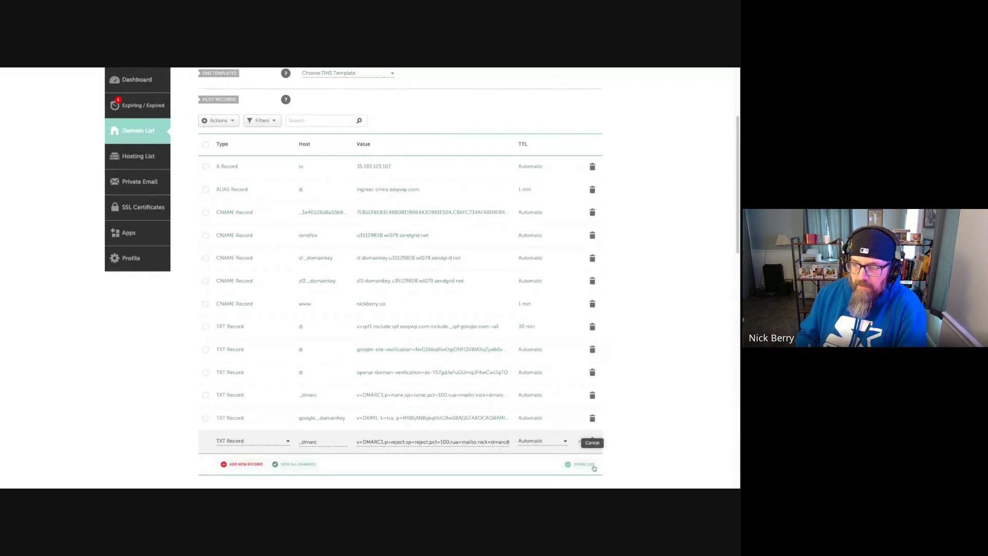
pyautogui.click(571, 421)
pyautogui.click(595, 446)
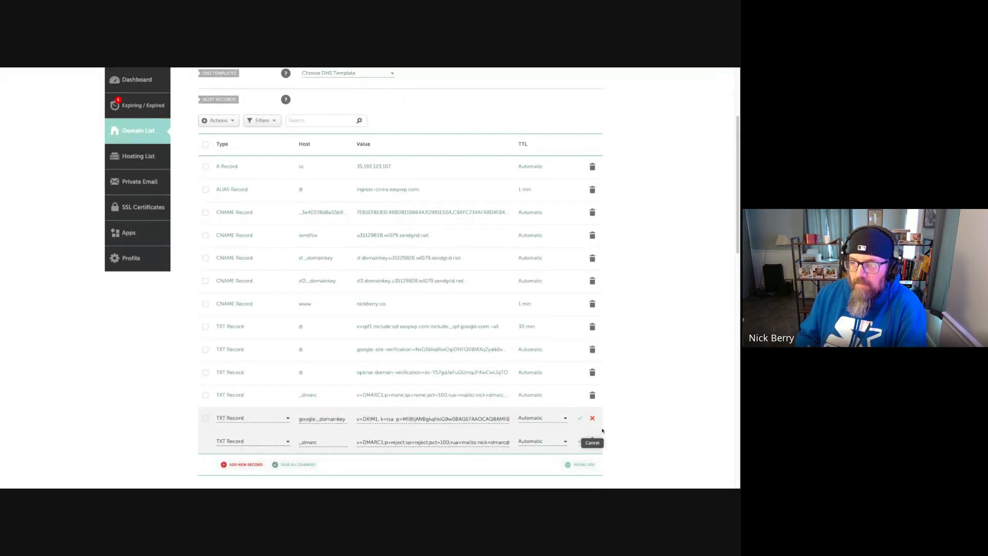
pyautogui.click(593, 419)
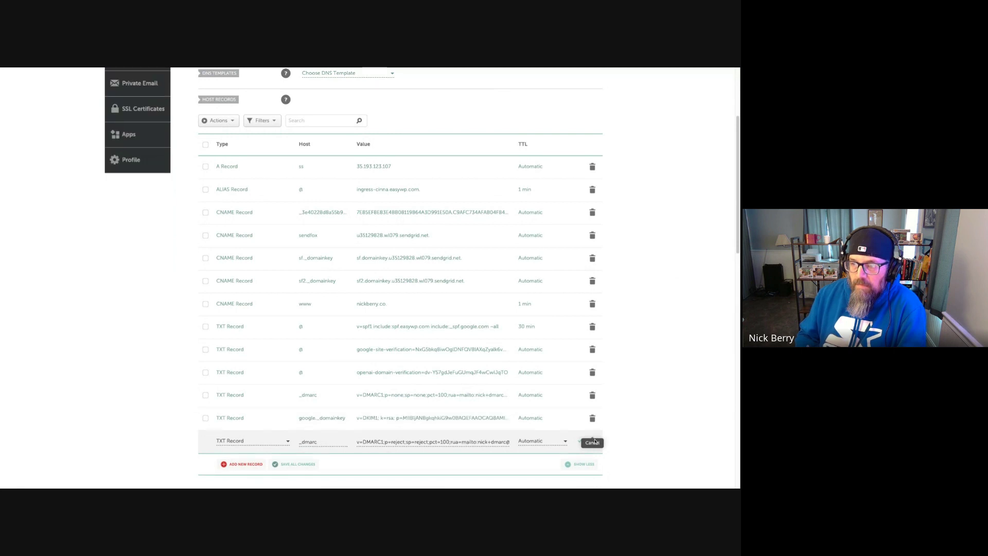
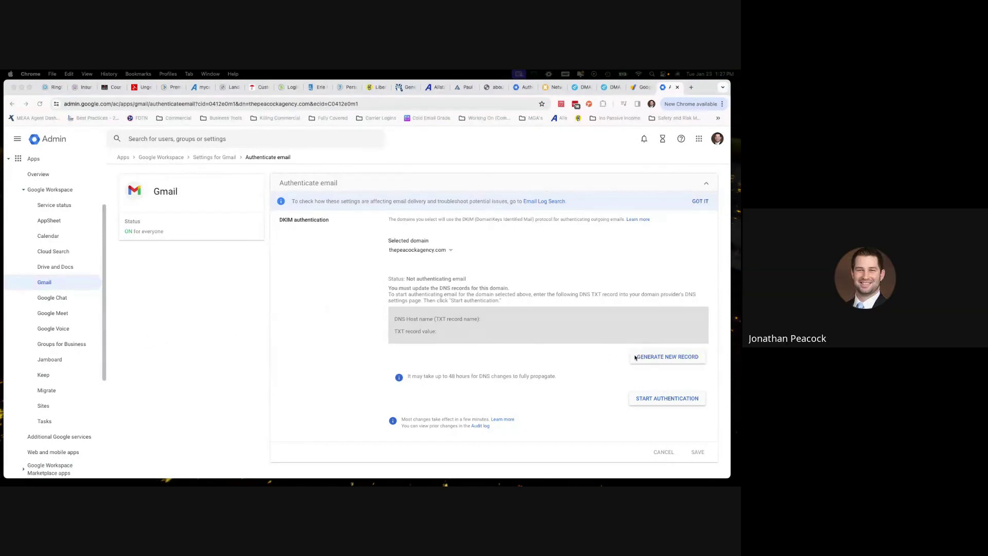
# Generate a new 2048-bit DKIM record with the google prefix for thepeacockagency.com
pyautogui.click(668, 357)
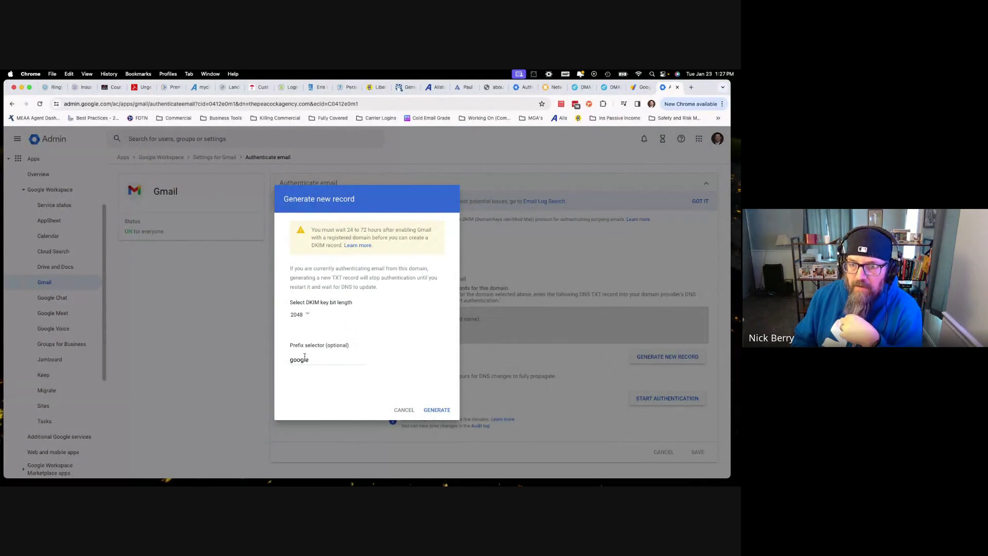
pyautogui.click(437, 410)
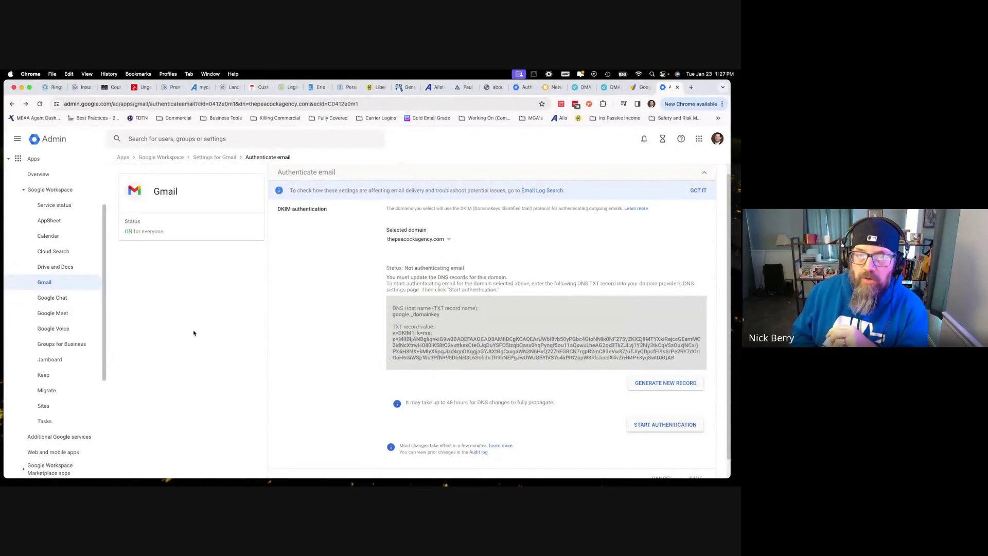
# From Google Domains' Workspace entry for thepeacockagency.com, launch the Admin console home
pyautogui.click(641, 87)
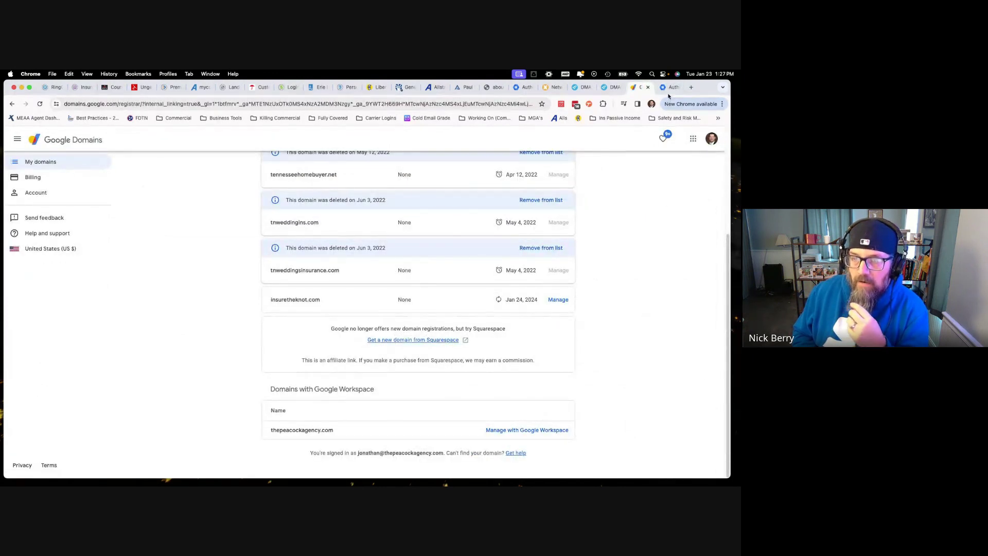
pyautogui.click(506, 430)
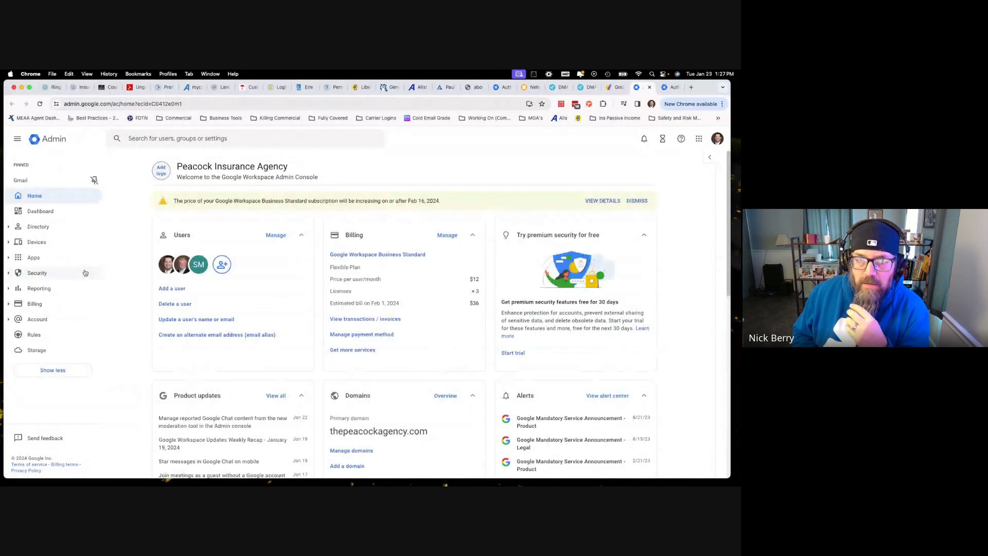
pyautogui.click(48, 261)
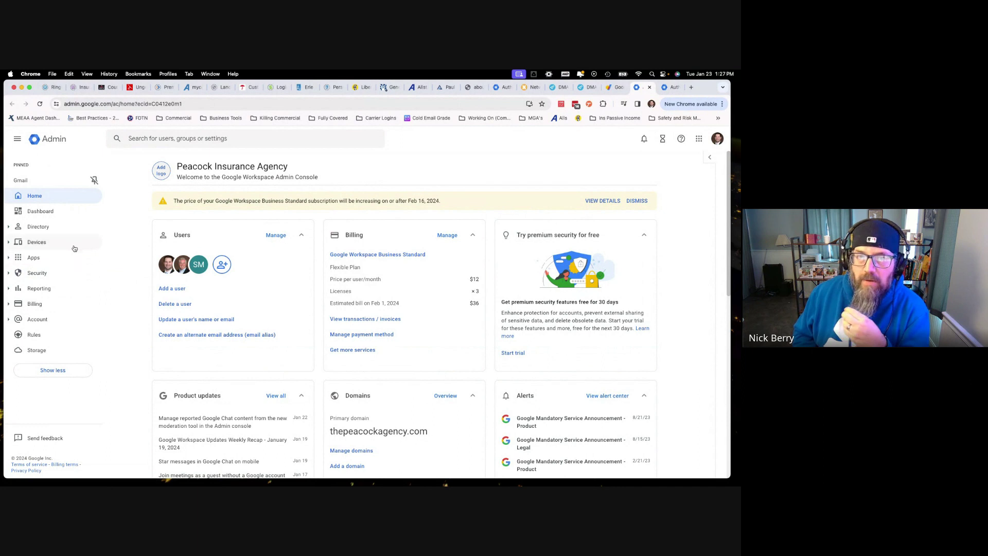
pyautogui.click(615, 87)
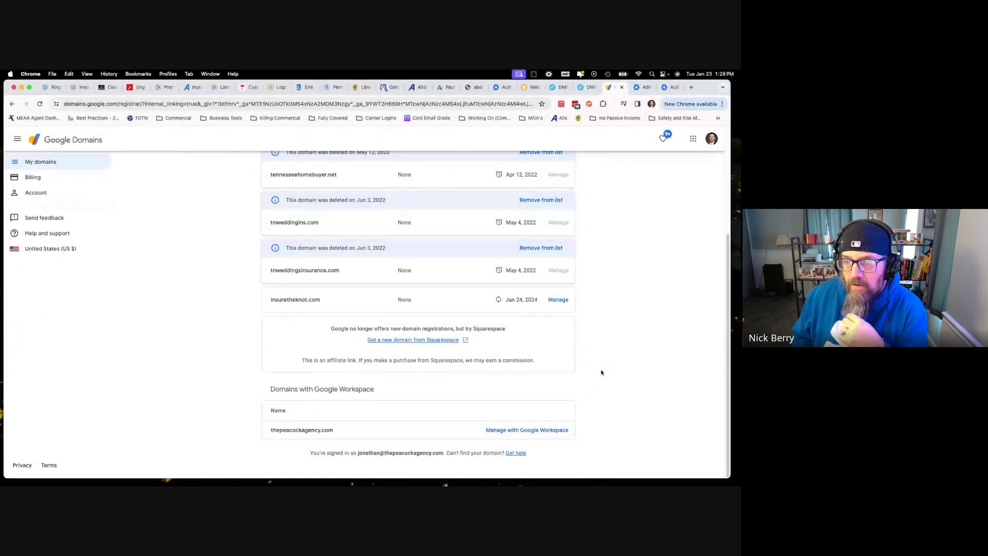
pyautogui.moveTo(346, 432); pyautogui.dragTo(320, 430)
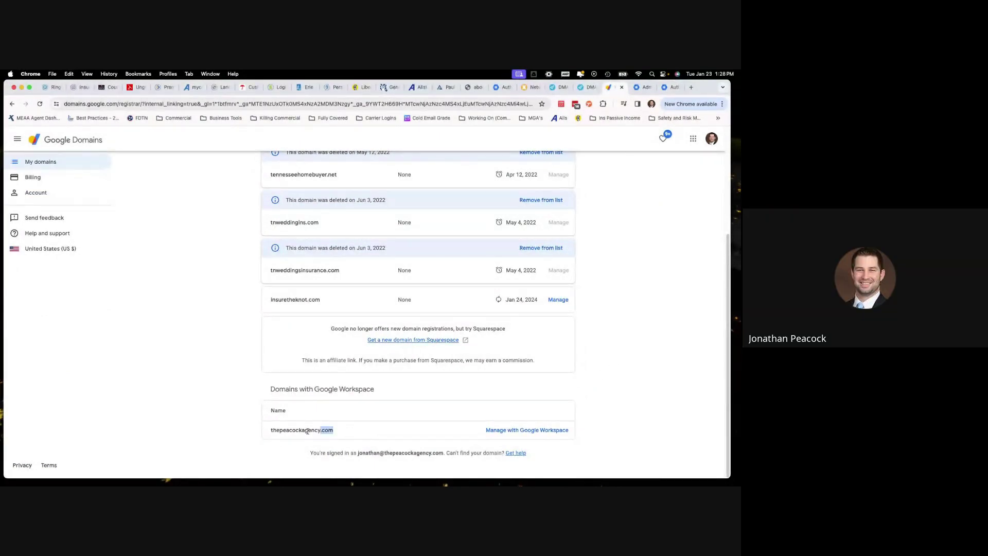
pyautogui.moveTo(266, 415); pyautogui.dragTo(451, 430)
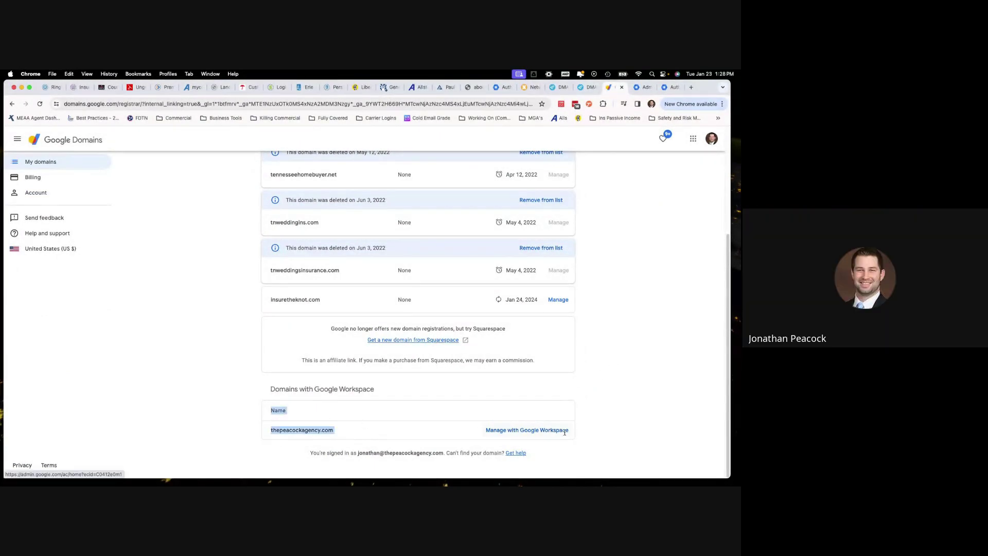
pyautogui.click(608, 429)
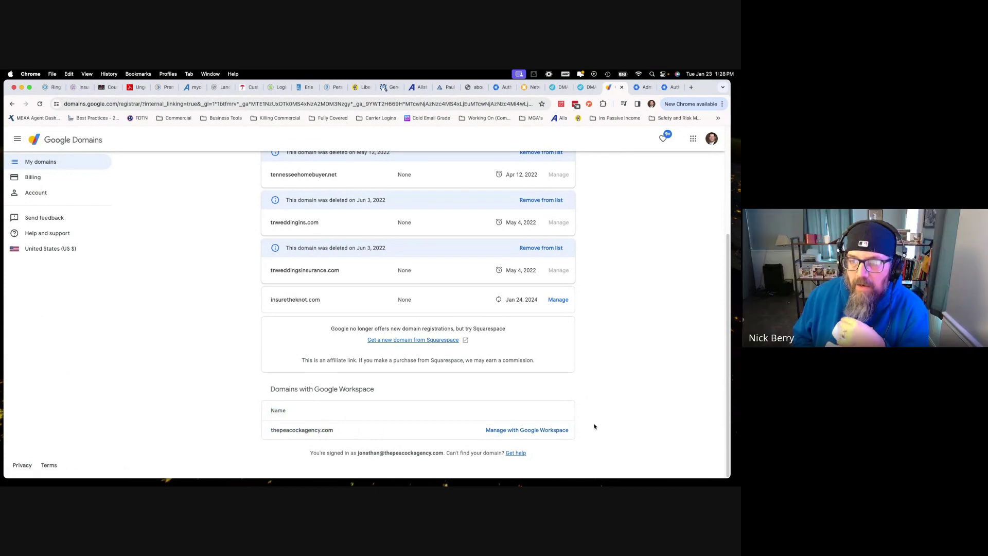
pyautogui.click(549, 430)
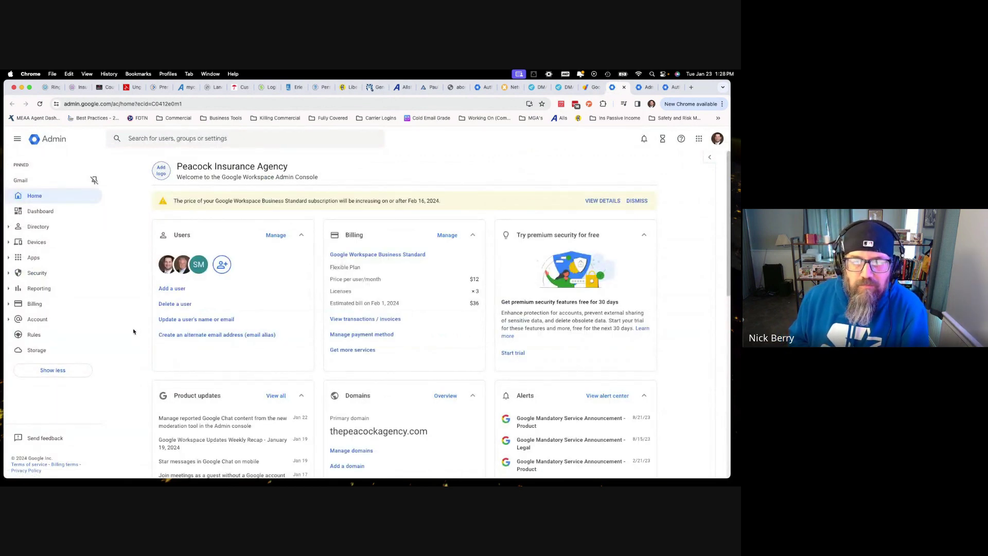
# Search the Admin settings for 'domain' and open the Manage domains page
pyautogui.click(200, 145)
pyautogui.write('domain')
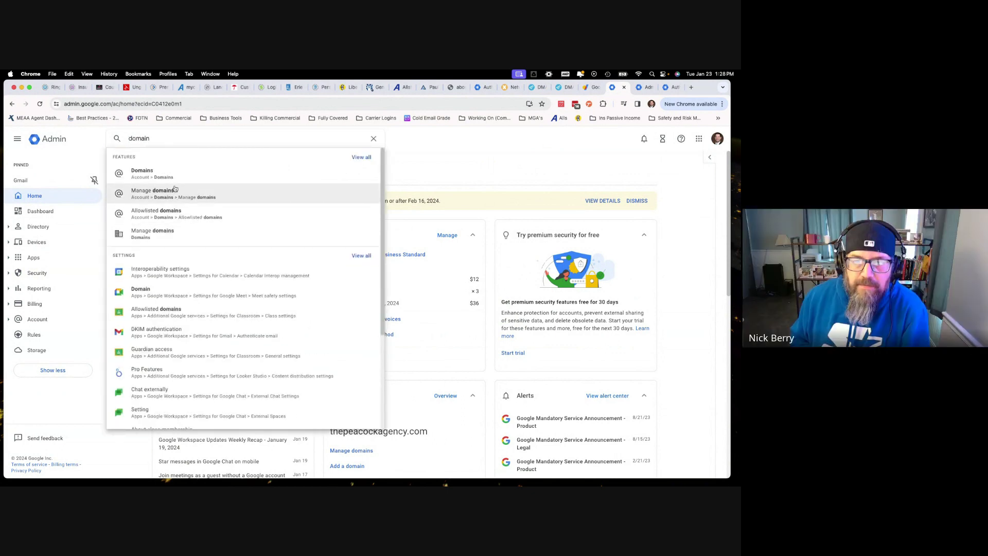
pyautogui.click(189, 194)
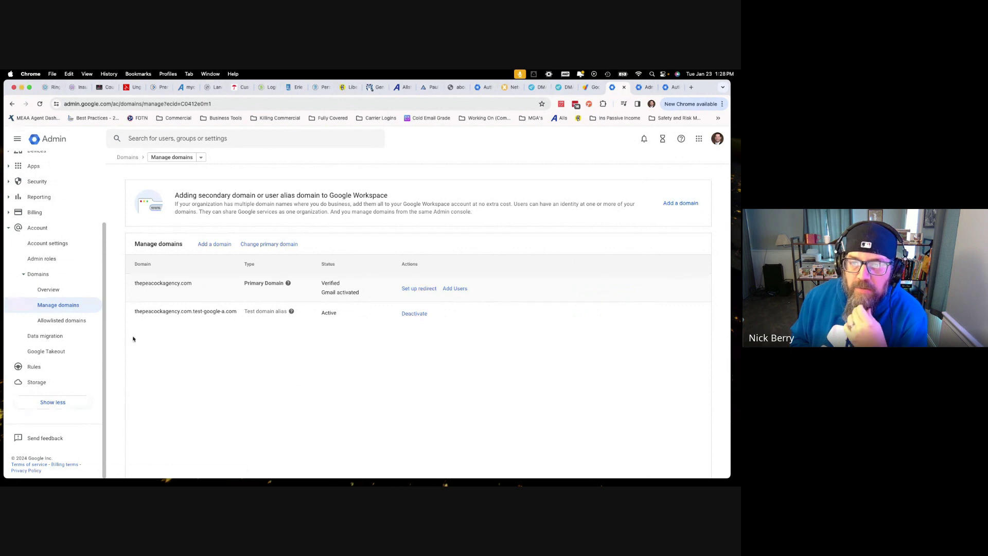
pyautogui.click(237, 138)
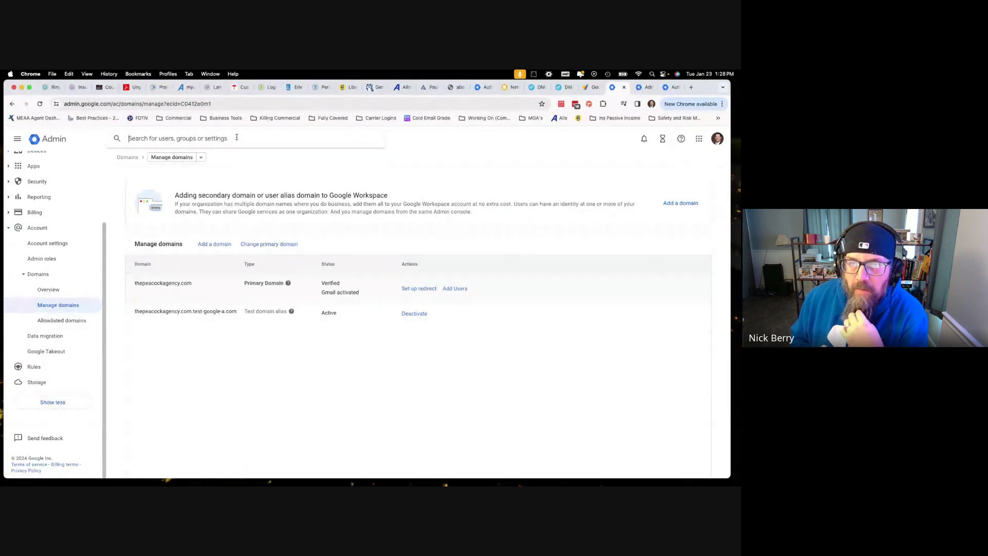
pyautogui.write('doma')
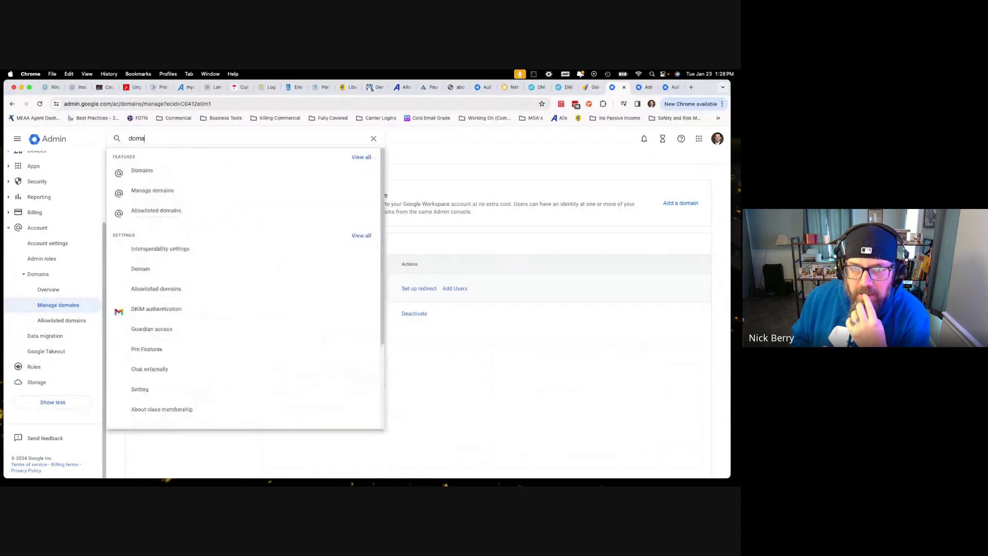
pyautogui.write('in')
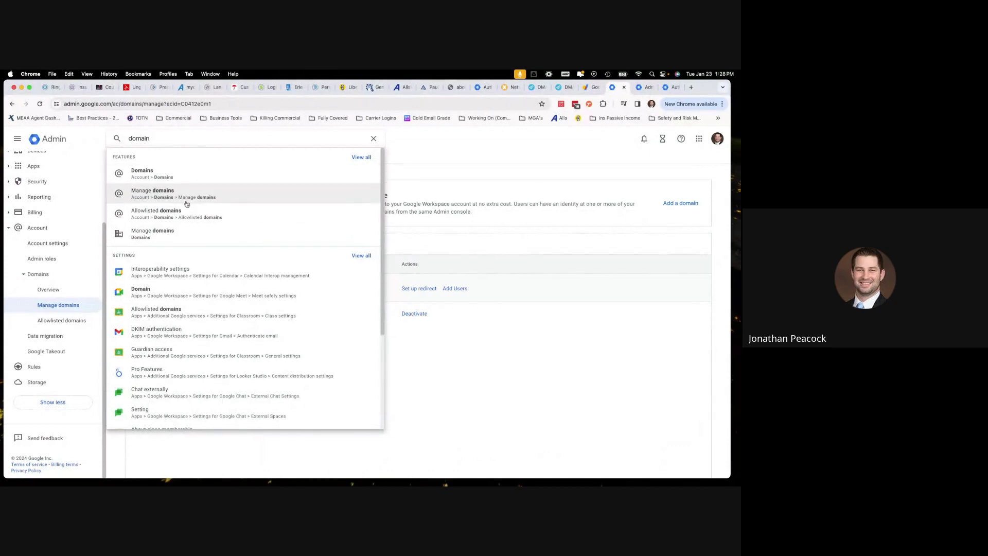
pyautogui.click(164, 240)
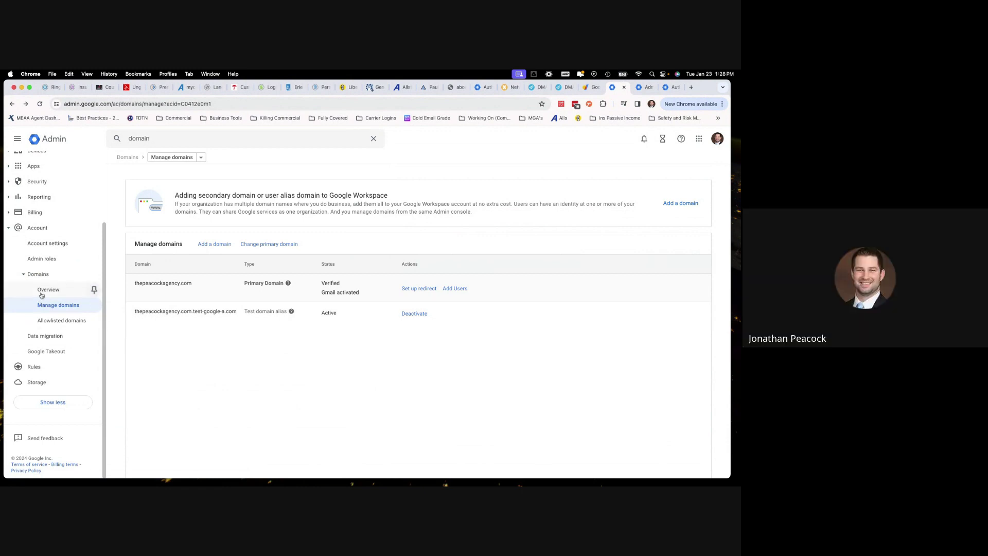
# Review the domain list showing thepeacockagency.com as primary plus its test domain alias
pyautogui.click(41, 294)
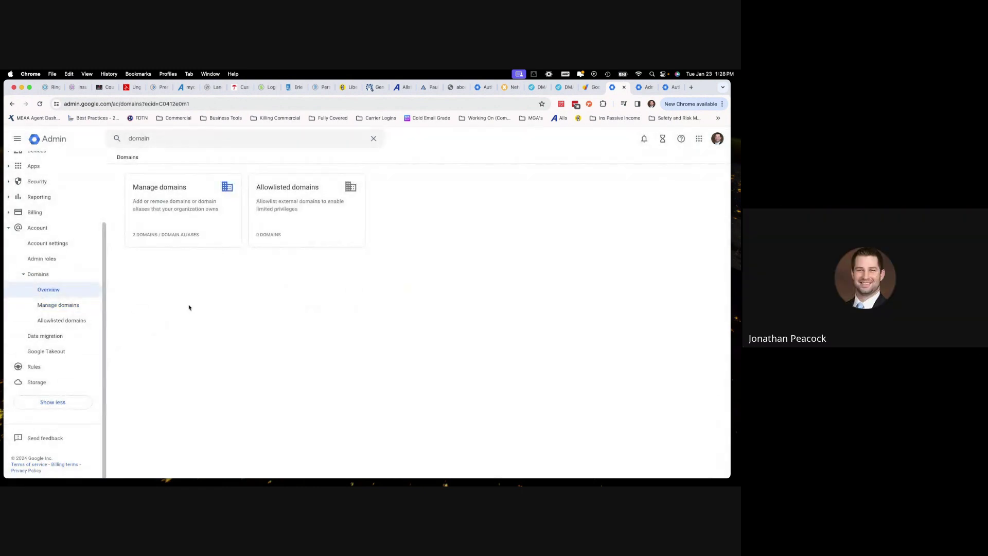
pyautogui.click(57, 306)
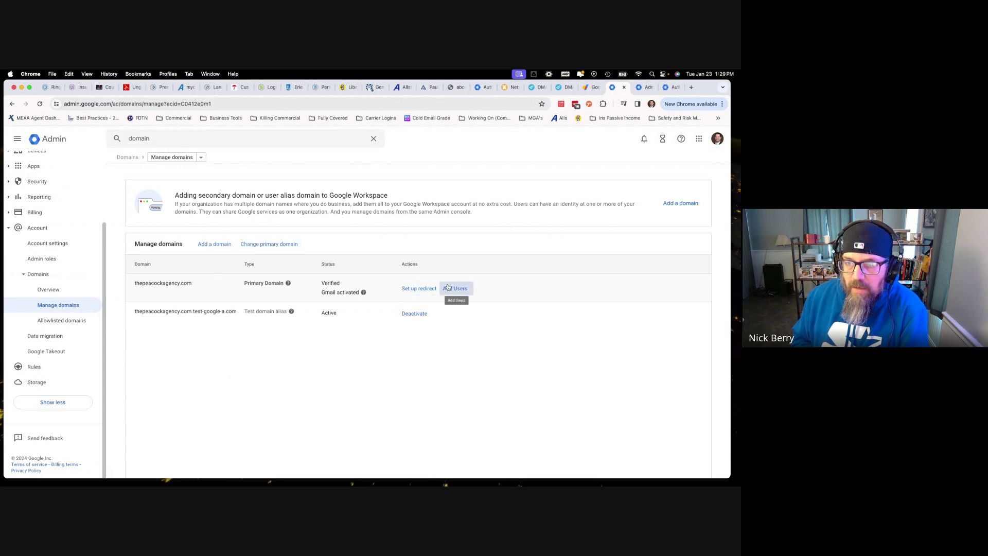
pyautogui.moveTo(297, 283)
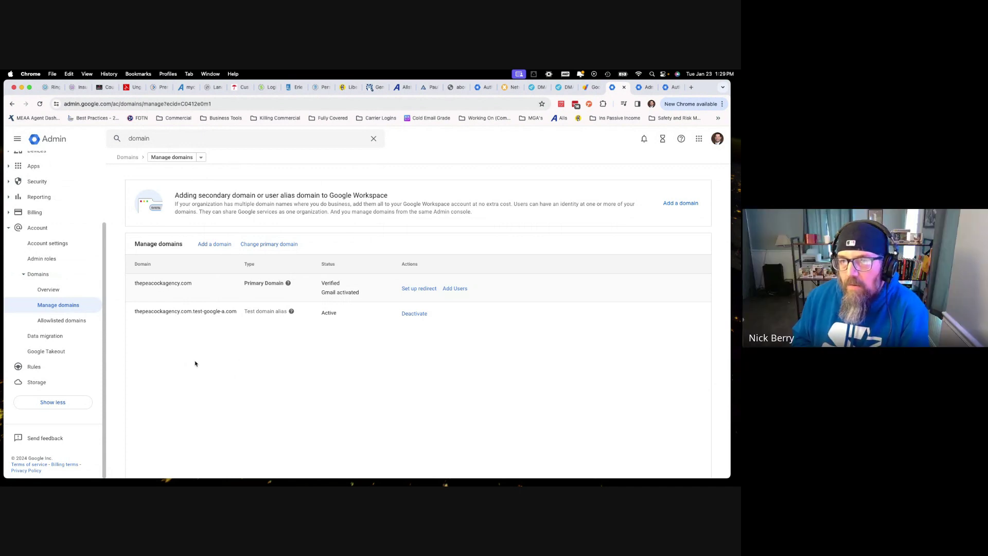
pyautogui.click(201, 157)
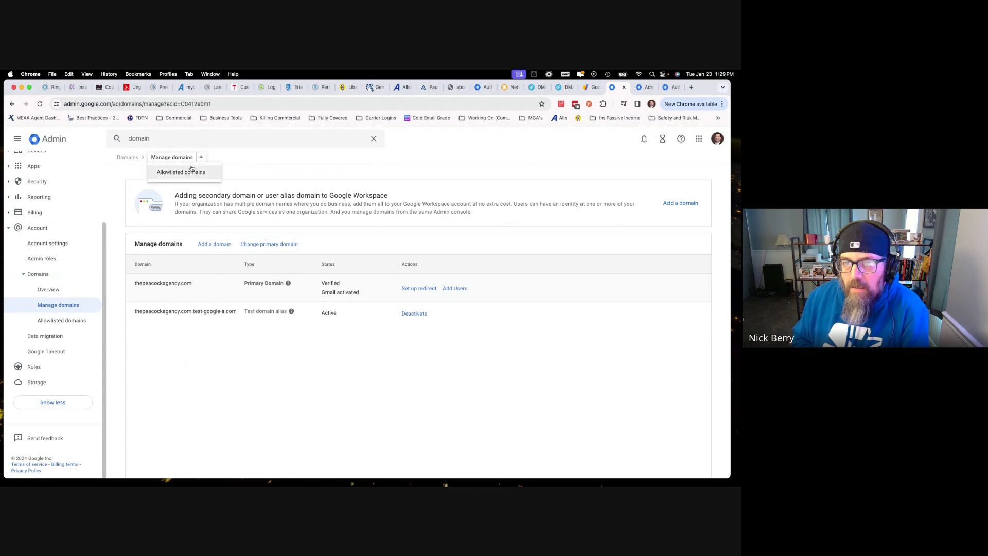
pyautogui.click(243, 167)
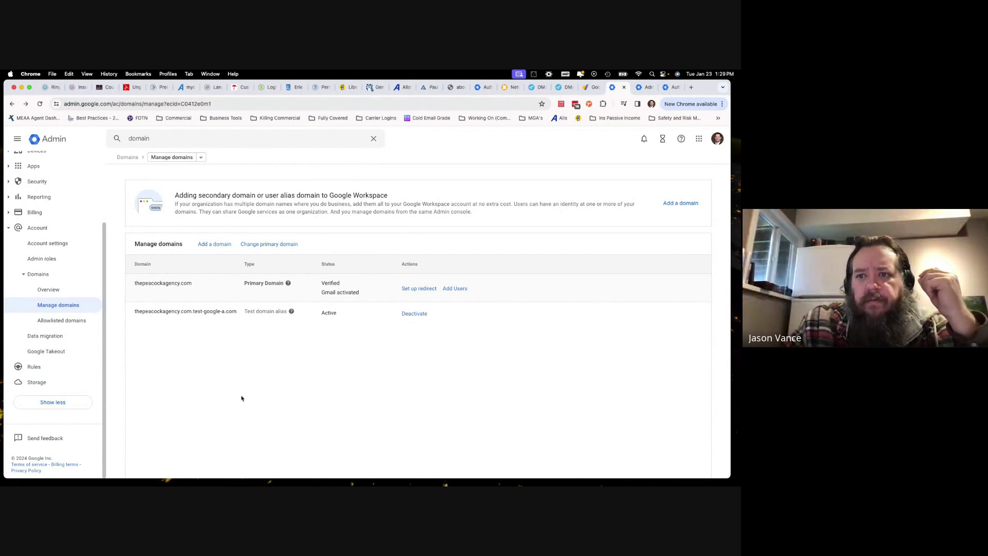
# Load domains.google in a new tab and find thepeacockagency.com under Domains with Google Workspace
pyautogui.press('super+t')
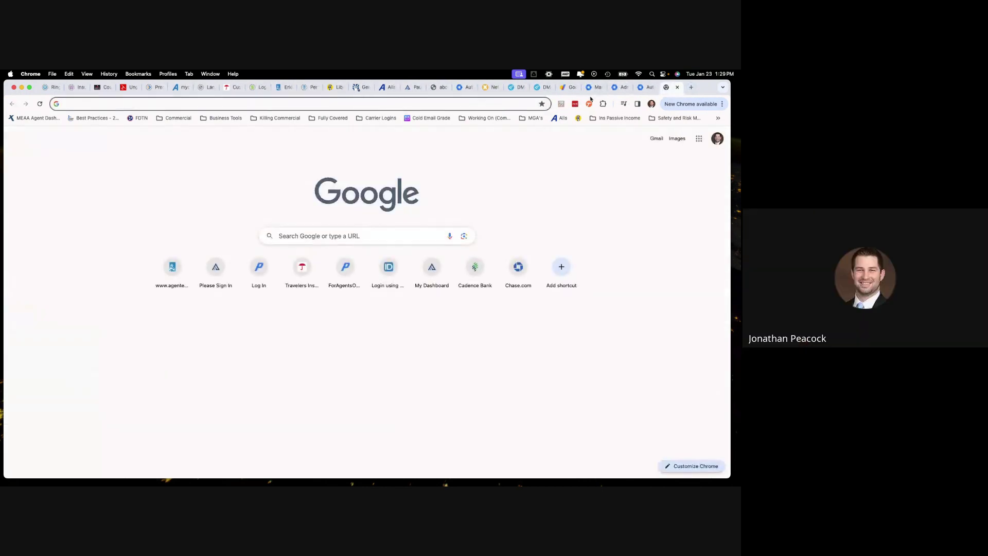
pyautogui.write('domains.google')
pyautogui.press('Return')
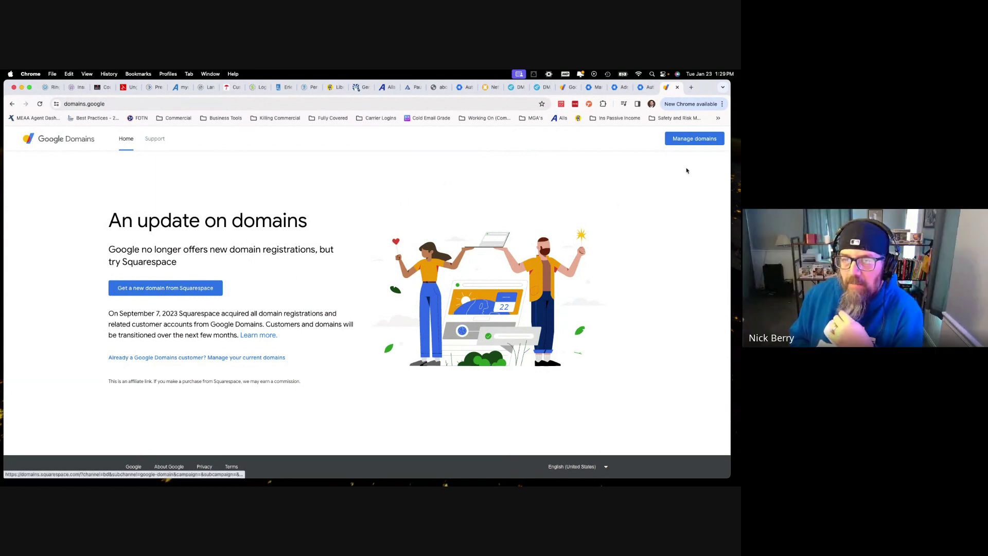
pyautogui.click(695, 138)
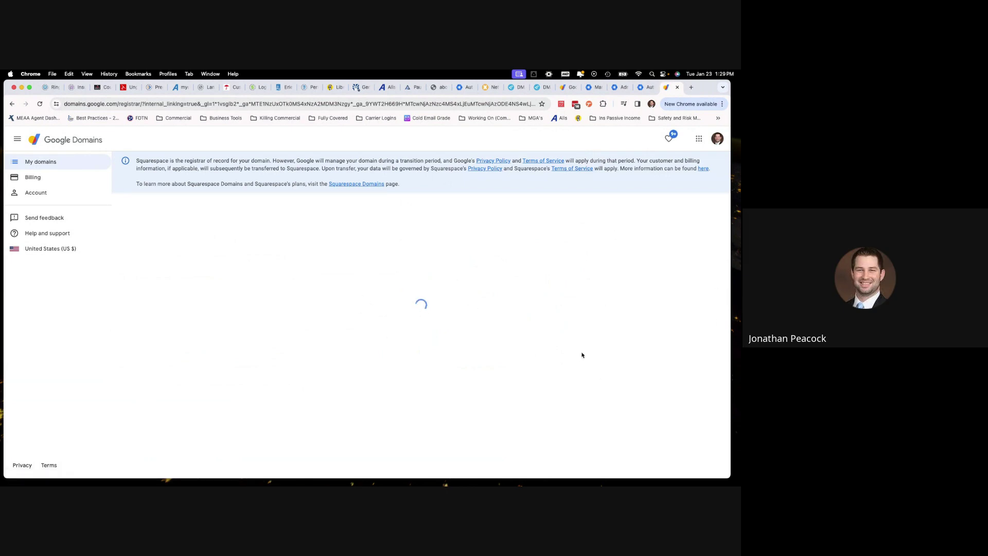
pyautogui.scroll(-5, 620, 325)
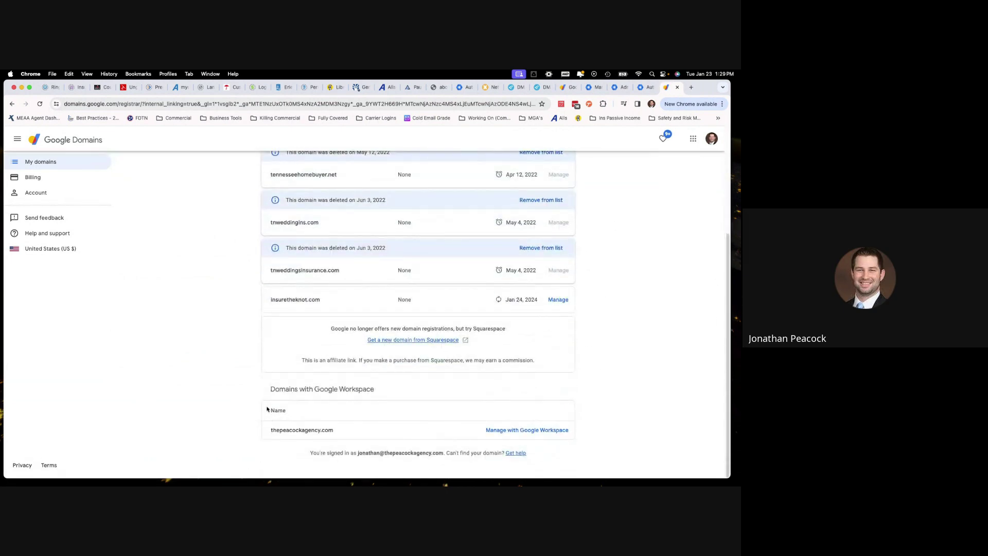
pyautogui.moveTo(267, 409); pyautogui.dragTo(346, 432)
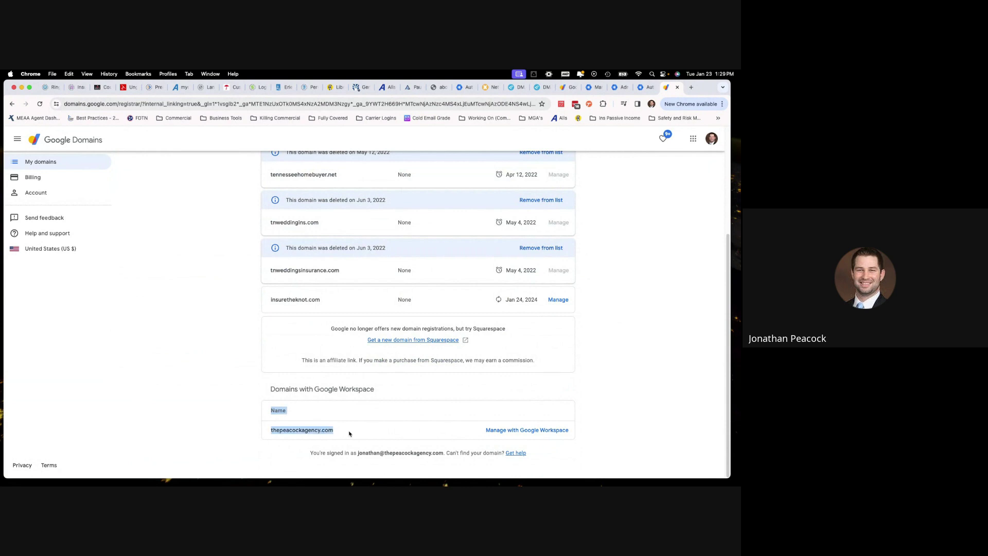
pyautogui.click(594, 433)
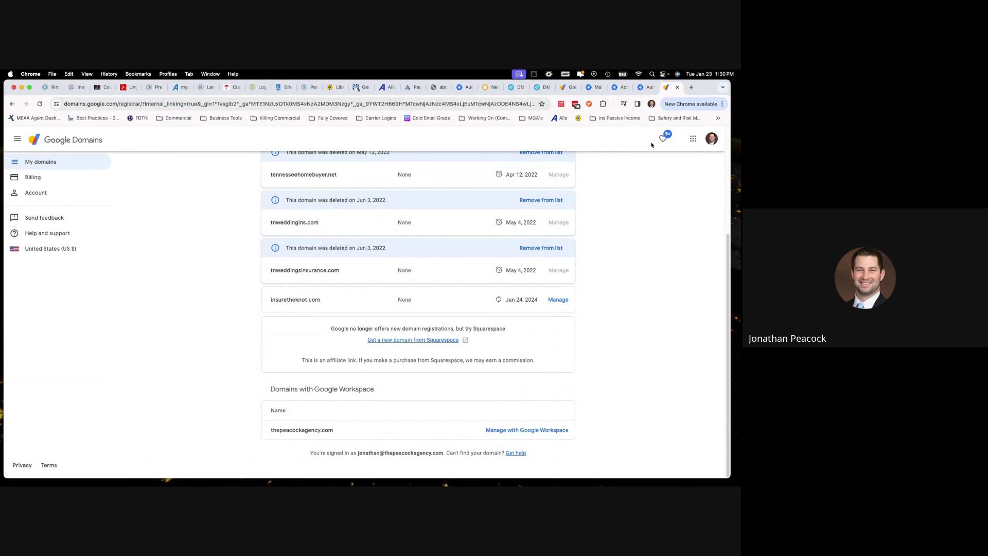
# Close the extra Admin home tab and return to the Manage domains page
pyautogui.click(646, 87)
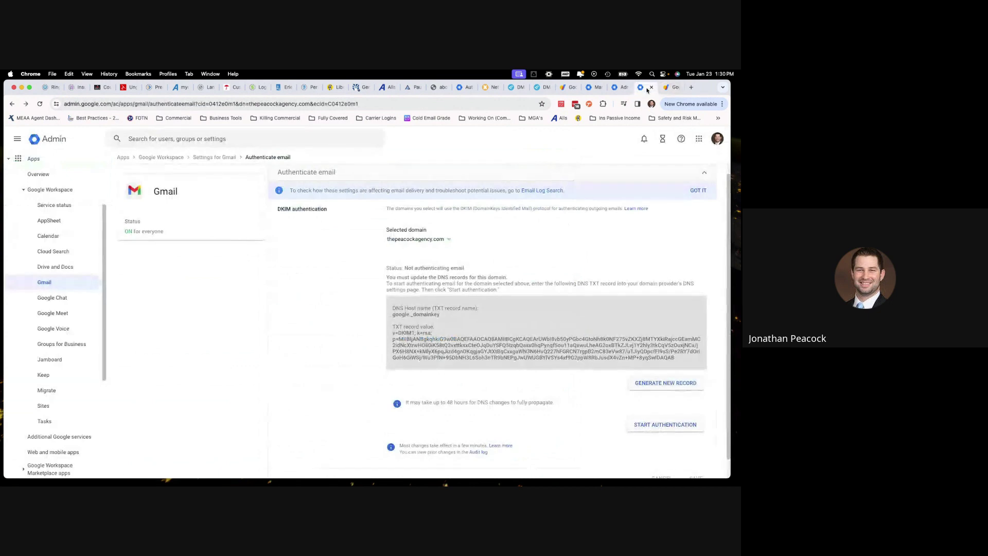
pyautogui.click(621, 91)
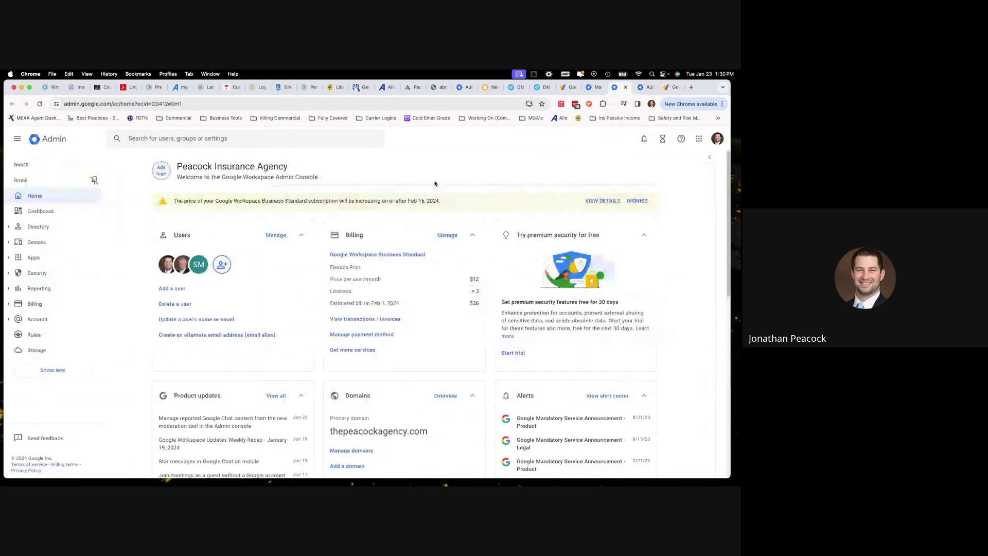
pyautogui.click(626, 91)
pyautogui.click(597, 87)
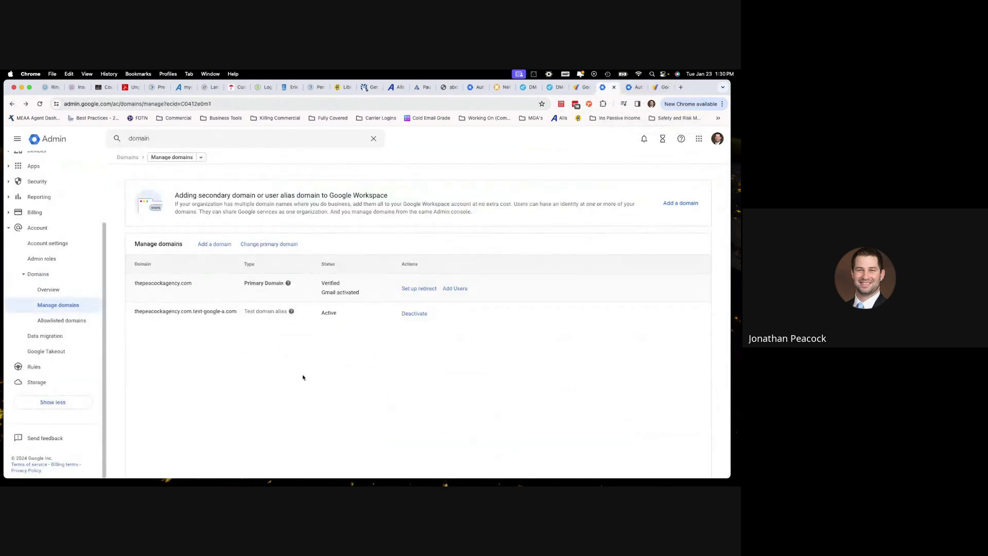
# Reload the Google Domains home page at domains.google
pyautogui.click(670, 88)
pyautogui.click(218, 105)
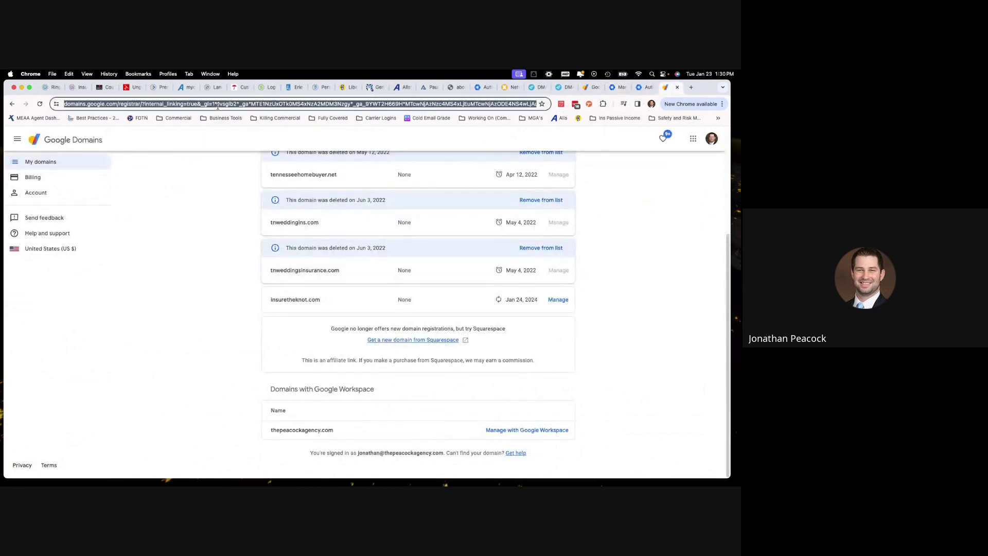
pyautogui.write('domains.google')
pyautogui.press('Return')
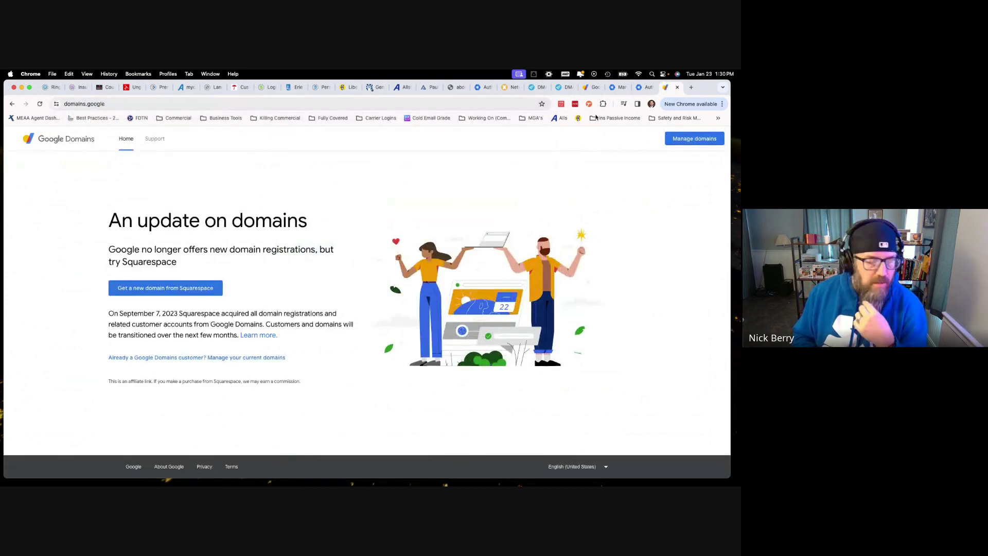
# Search the Admin console settings for 'dns' and open Gmail DKIM authentication
pyautogui.click(619, 88)
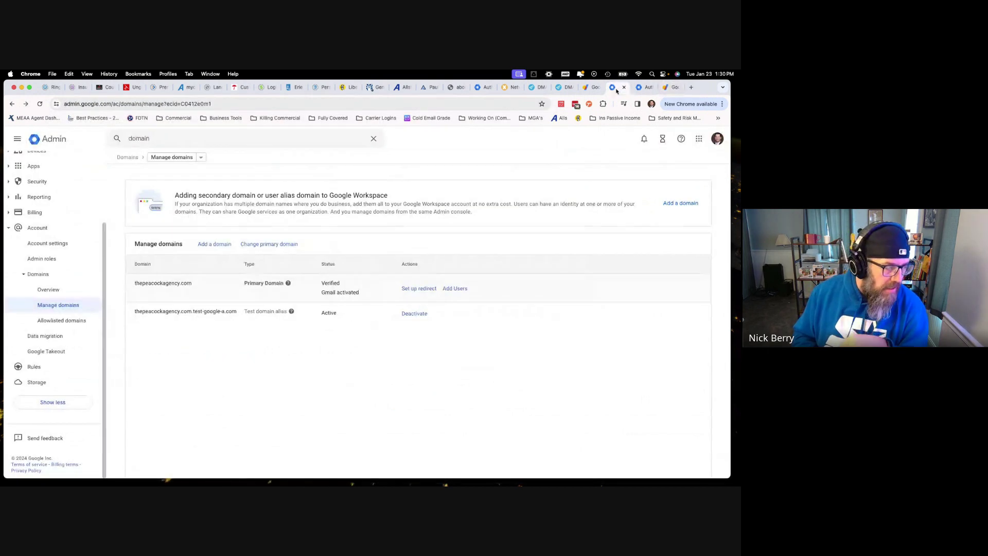
pyautogui.click(233, 140)
pyautogui.write('dns')
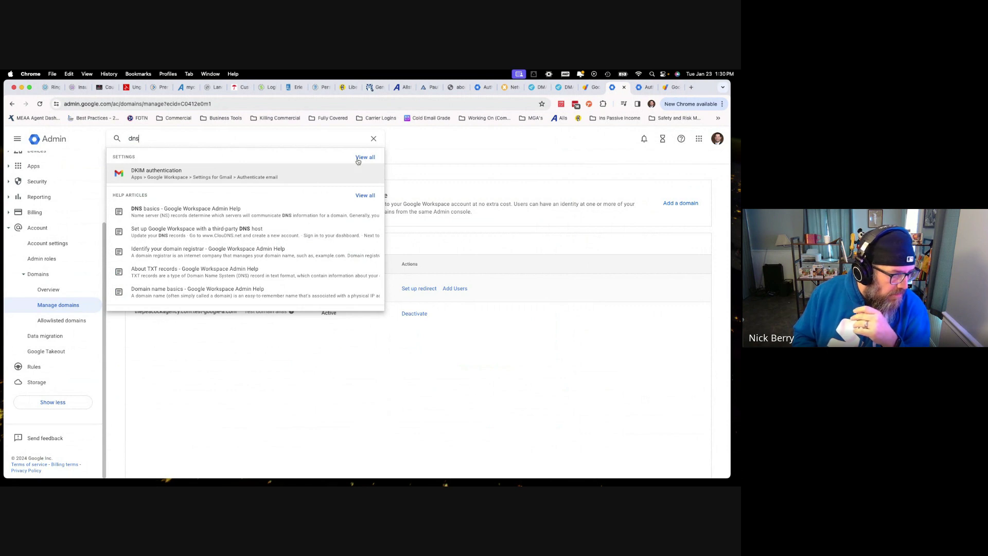
pyautogui.click(316, 178)
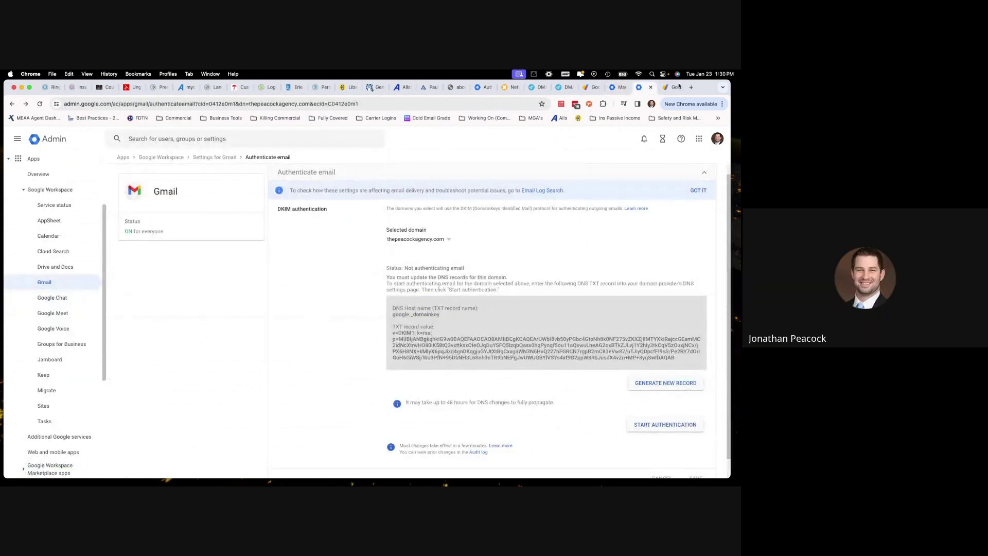
# Check Google Domains' current domain list, then close that tab and return to Manage domains
pyautogui.click(665, 89)
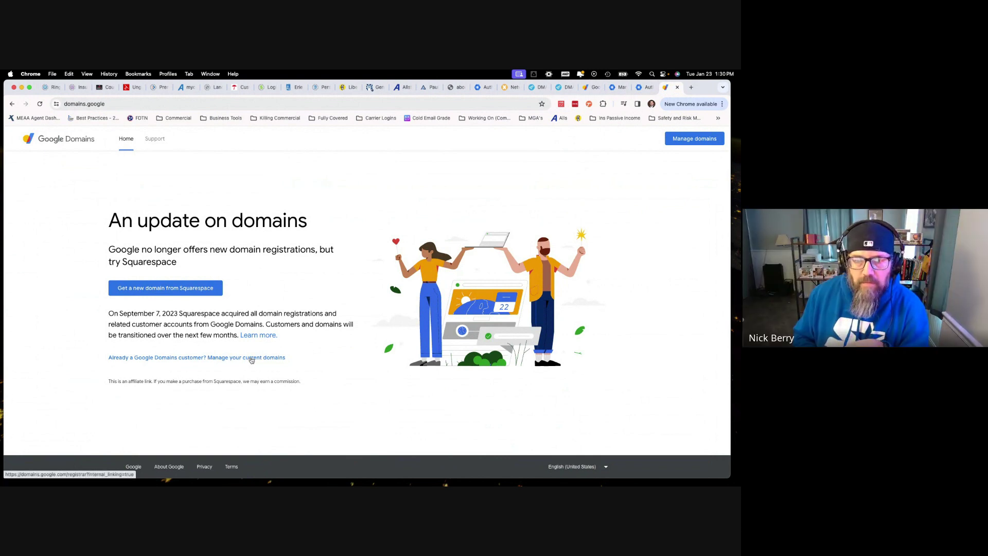
pyautogui.click(216, 359)
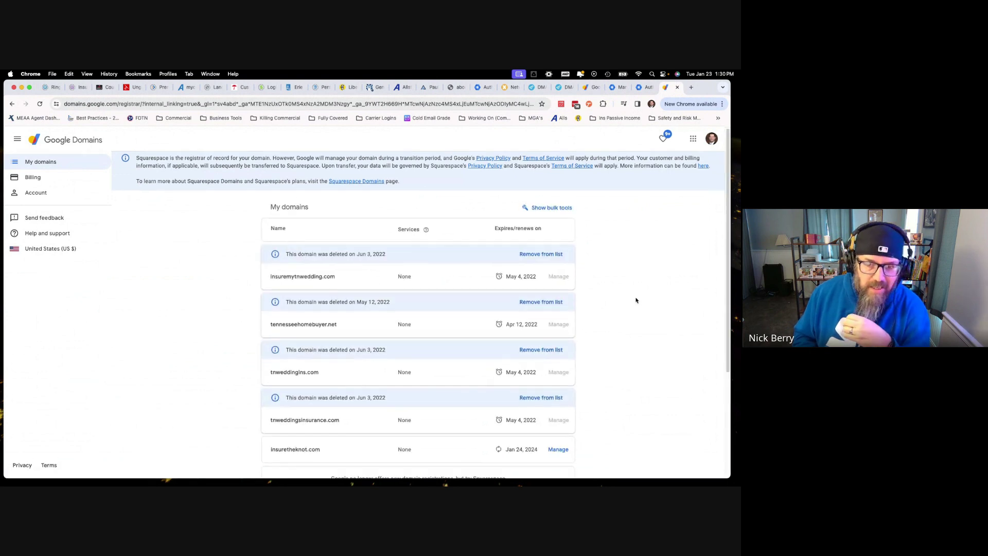
pyautogui.scroll(-3, 642, 302)
pyautogui.scroll(3, 662, 331)
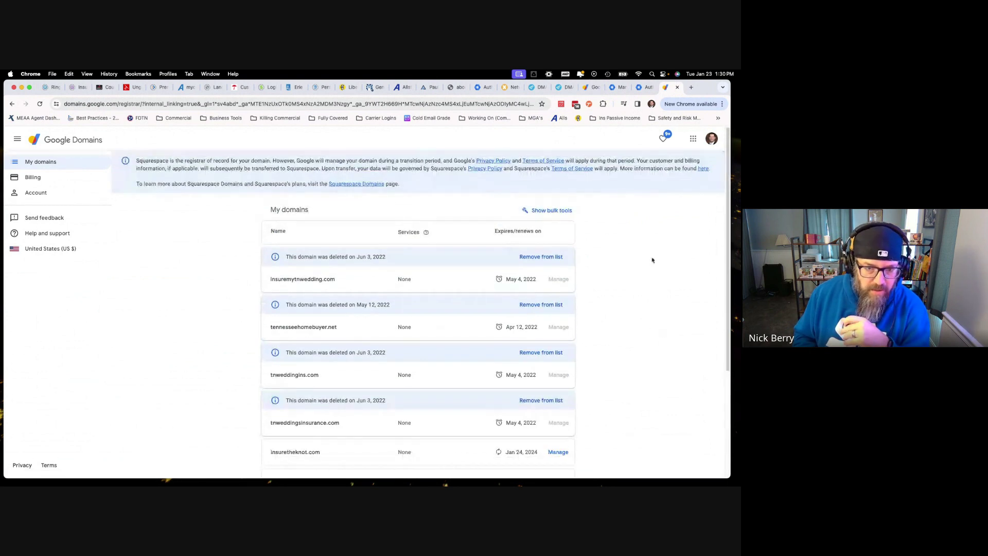
pyautogui.click(678, 88)
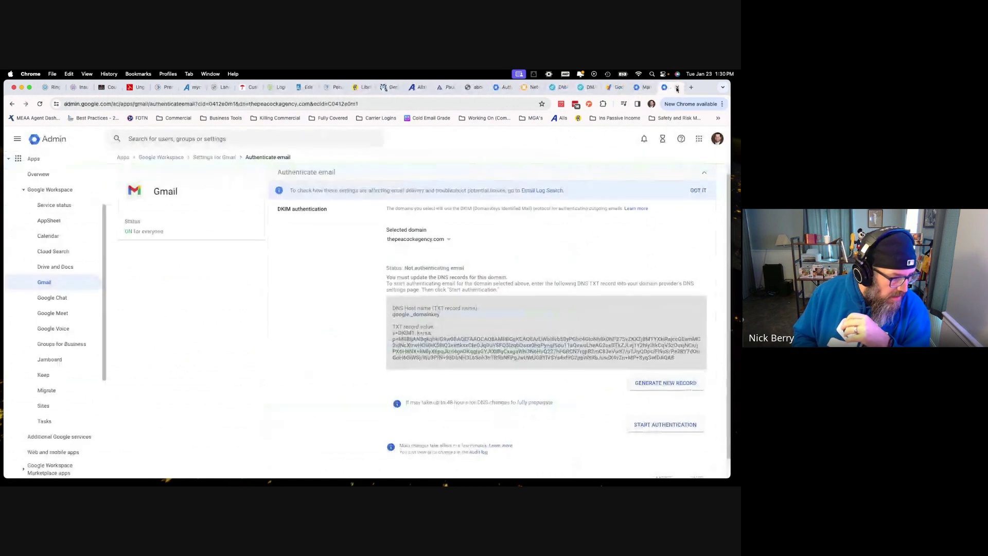
pyautogui.click(643, 89)
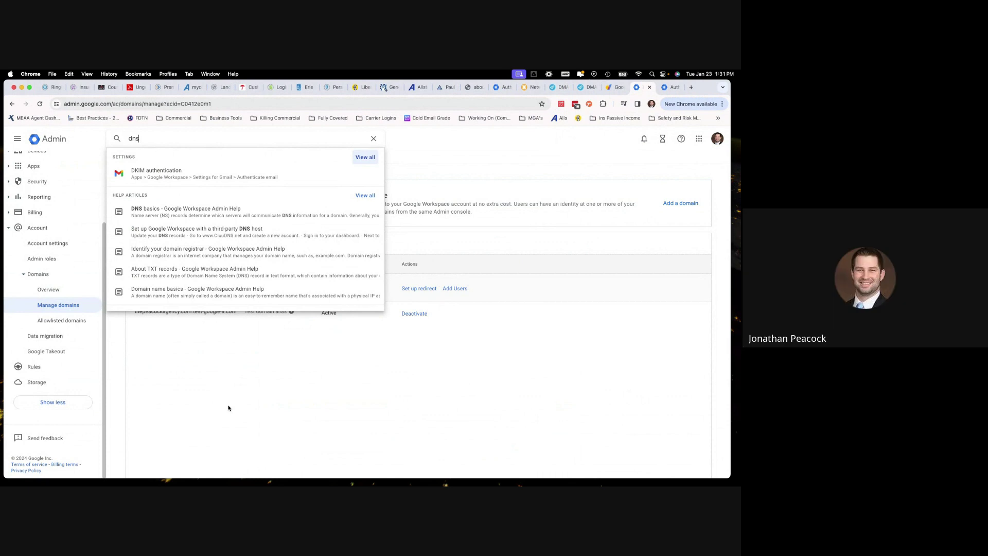
pyautogui.click(229, 407)
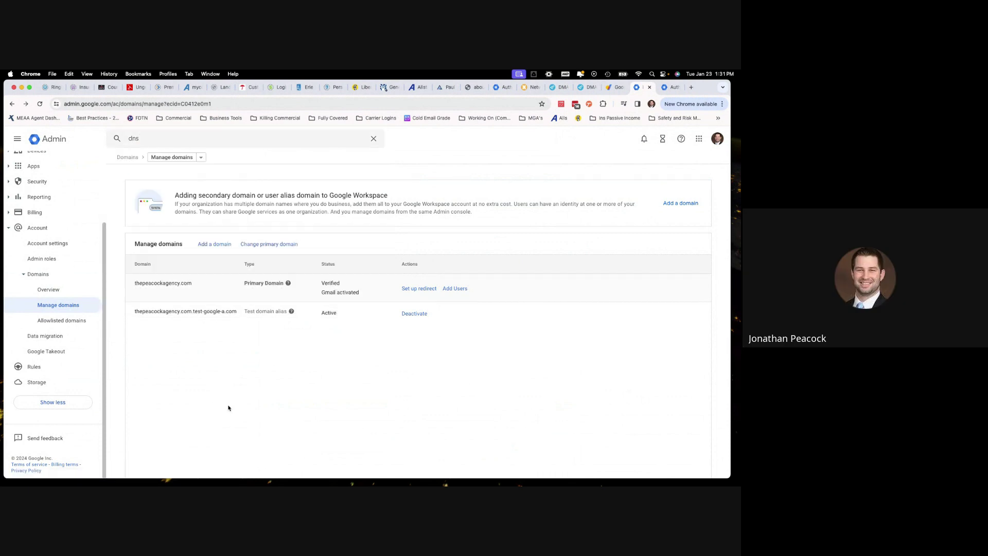
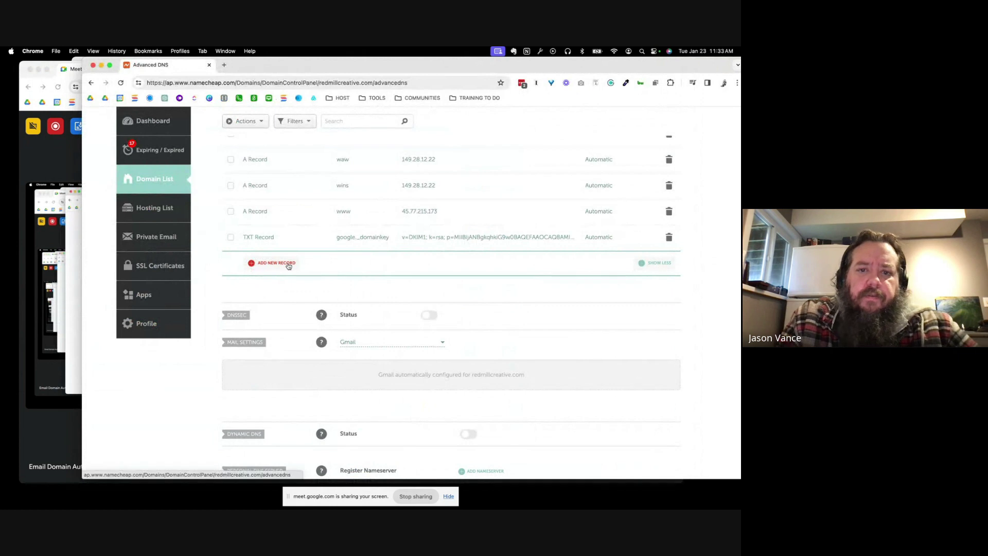
# Add a new TXT record row in Namecheap with host @
pyautogui.click(276, 263)
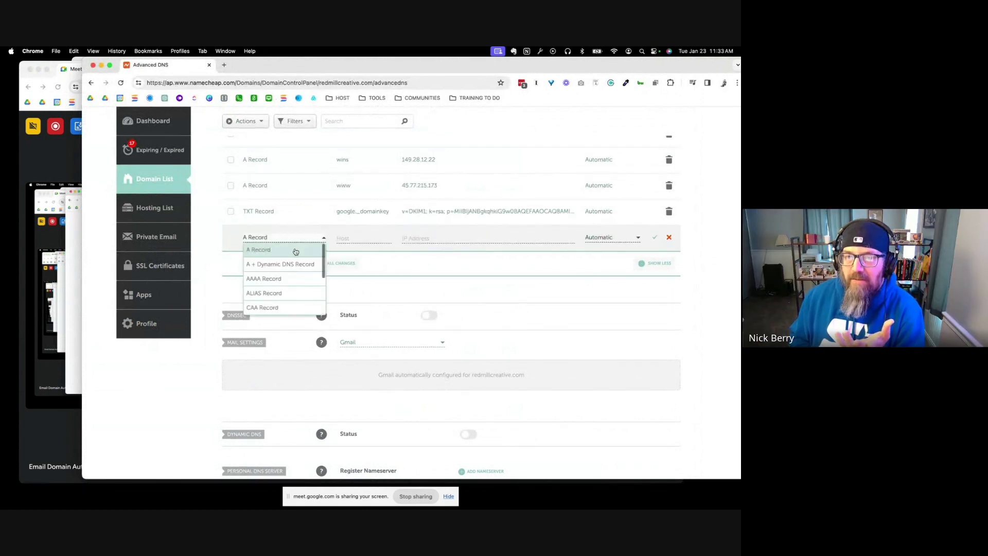
pyautogui.scroll(-3, 295, 252)
pyautogui.click(282, 294)
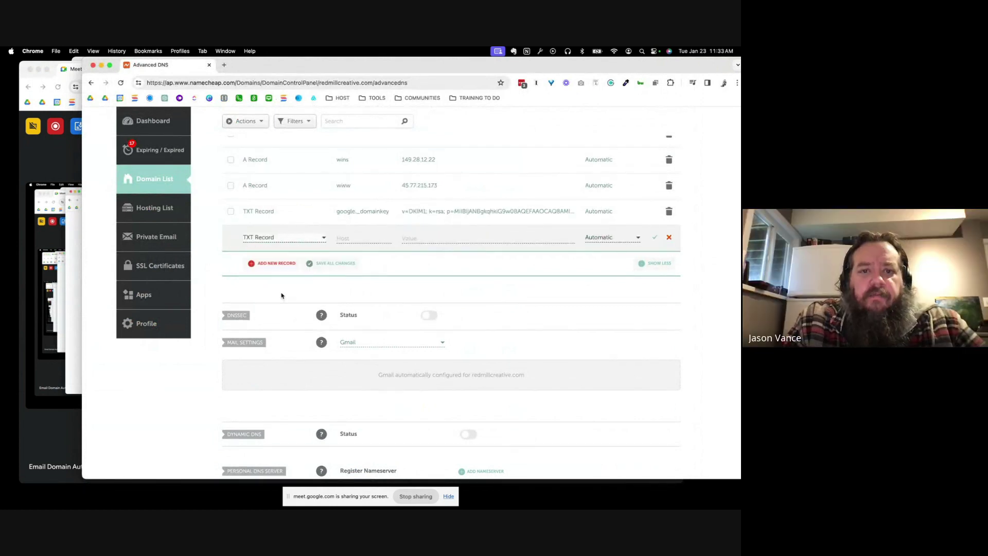
pyautogui.click(358, 236)
pyautogui.write('@')
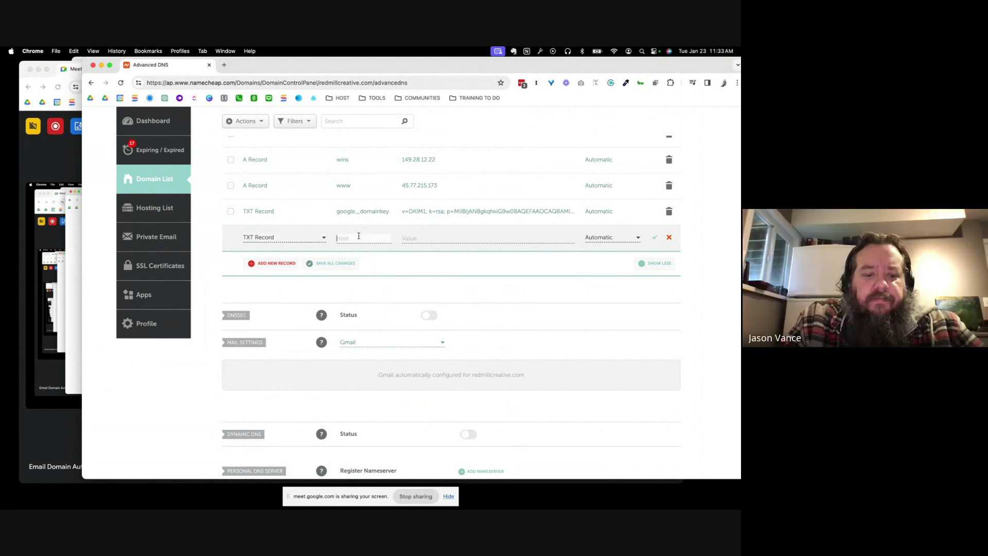
pyautogui.press('Tab')
# Copy the shared SPF value from the Meet call chat
pyautogui.press('super+grave')
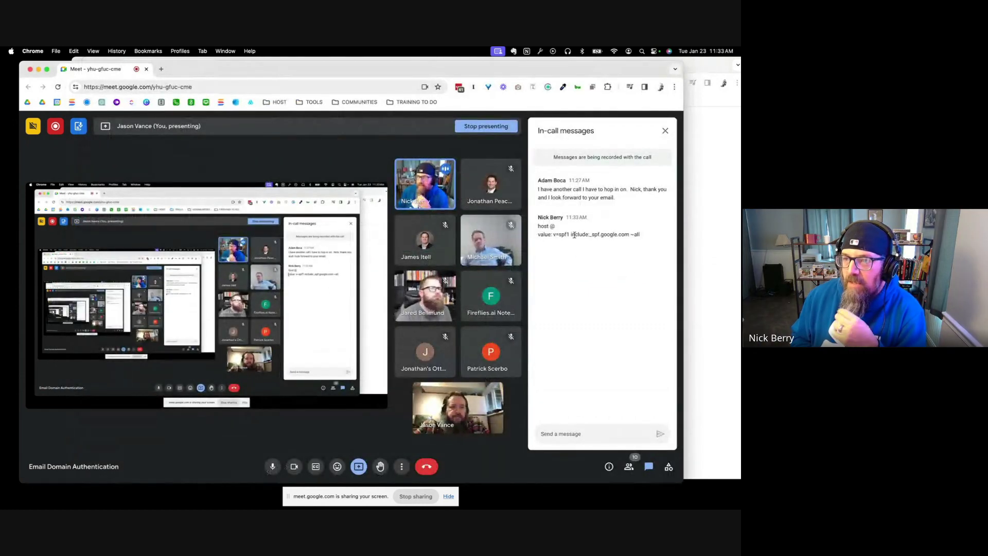
pyautogui.moveTo(538, 236); pyautogui.dragTo(651, 237)
pyautogui.press('super+c')
pyautogui.press('super+grave')
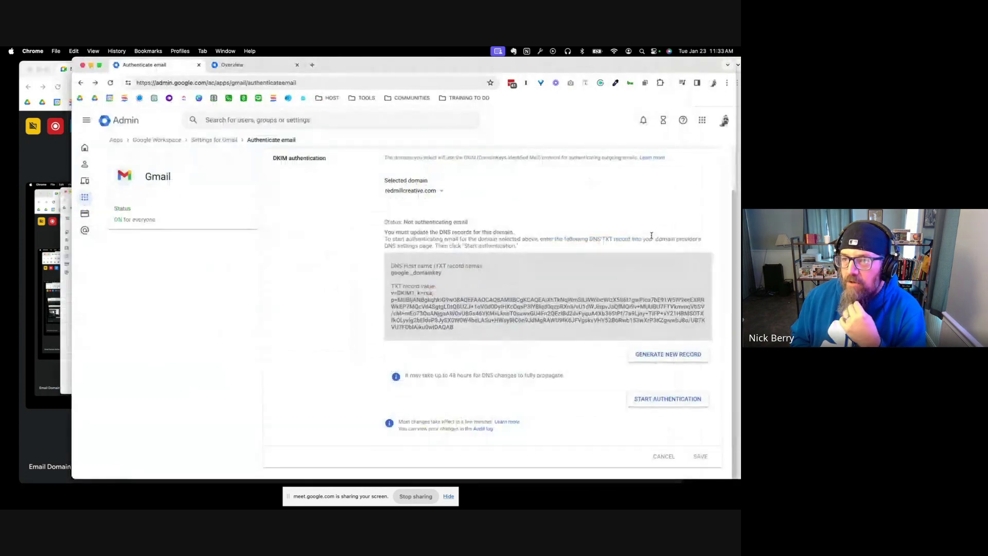
pyautogui.press('super+grave')
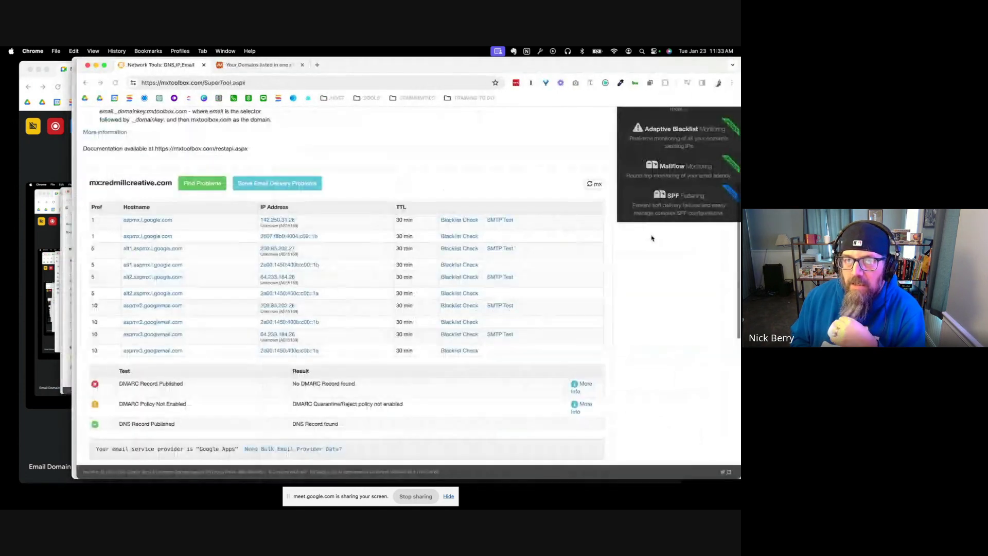
pyautogui.press('super+grave')
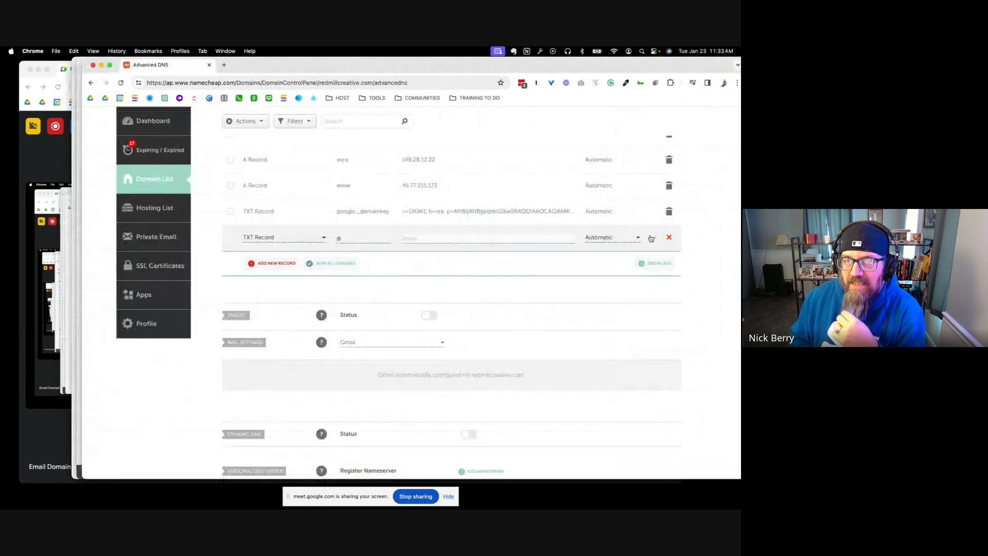
# Paste v=spf1 include:_spf.google.com ~all as the value, strip the 'value:' prefix, and save
pyautogui.click(517, 238)
pyautogui.press('super+v')
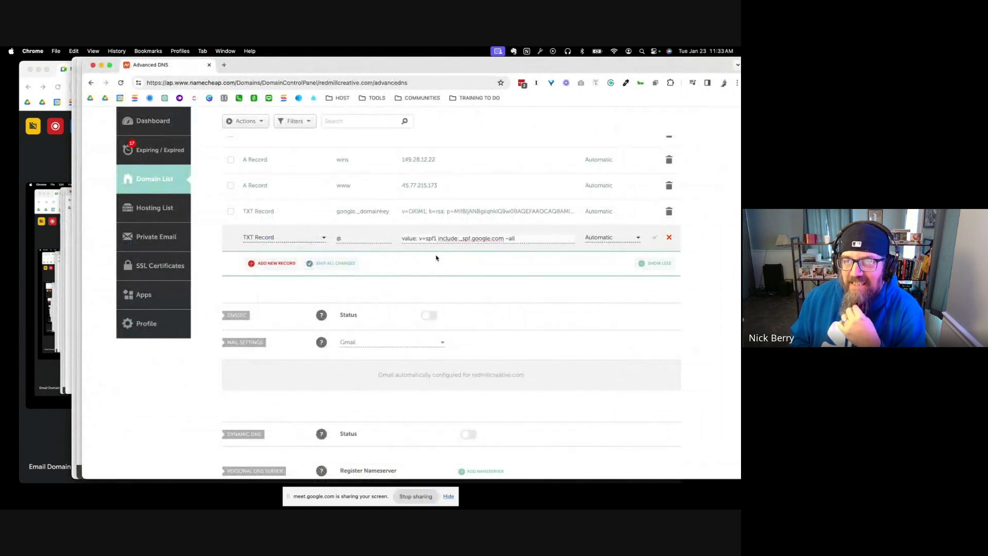
pyautogui.moveTo(418, 238); pyautogui.dragTo(402, 238)
pyautogui.press('BackSpace')
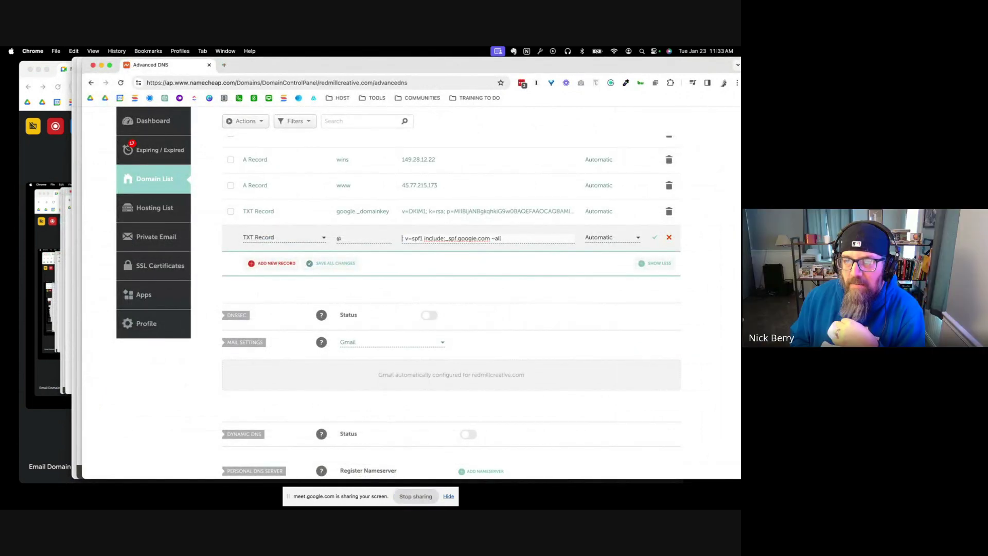
pyautogui.press('Delete')
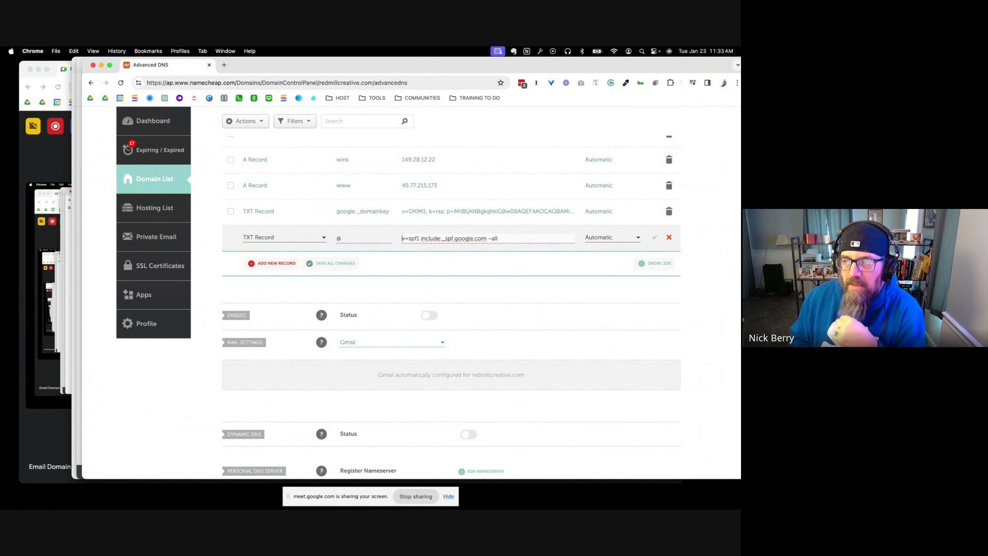
pyautogui.click(652, 237)
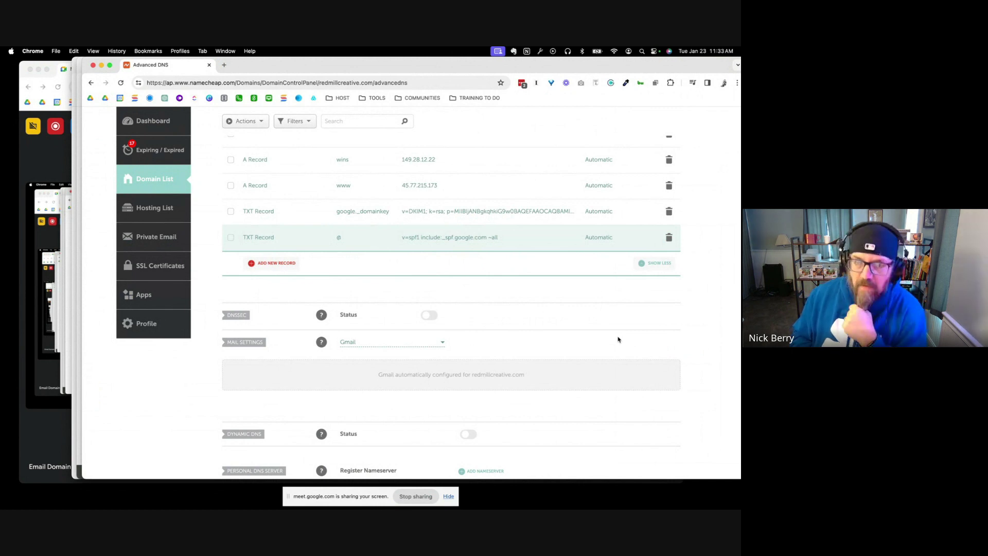
pyautogui.click(46, 321)
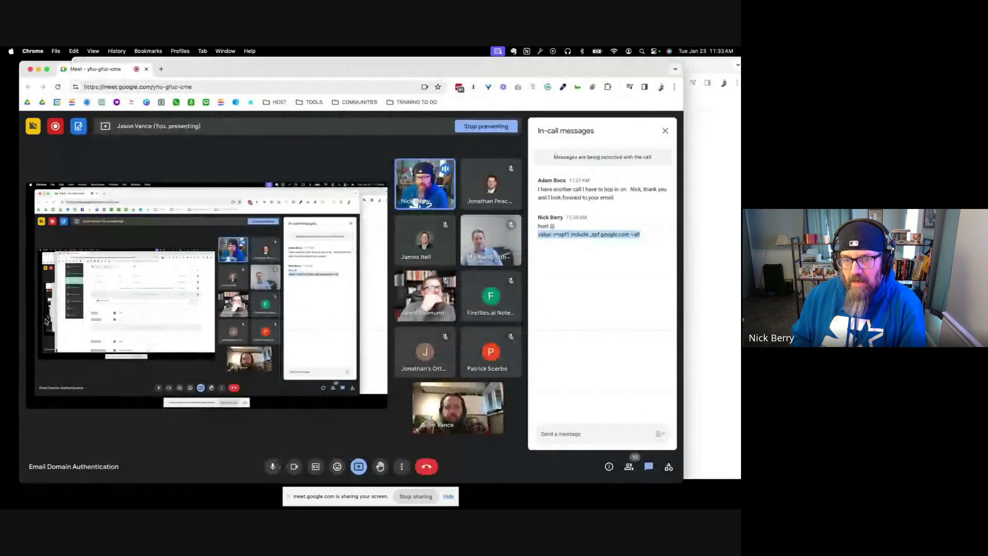
# Search Google for 'easy dmark' in a new tab and open the EasyDMARC website
pyautogui.click(579, 281)
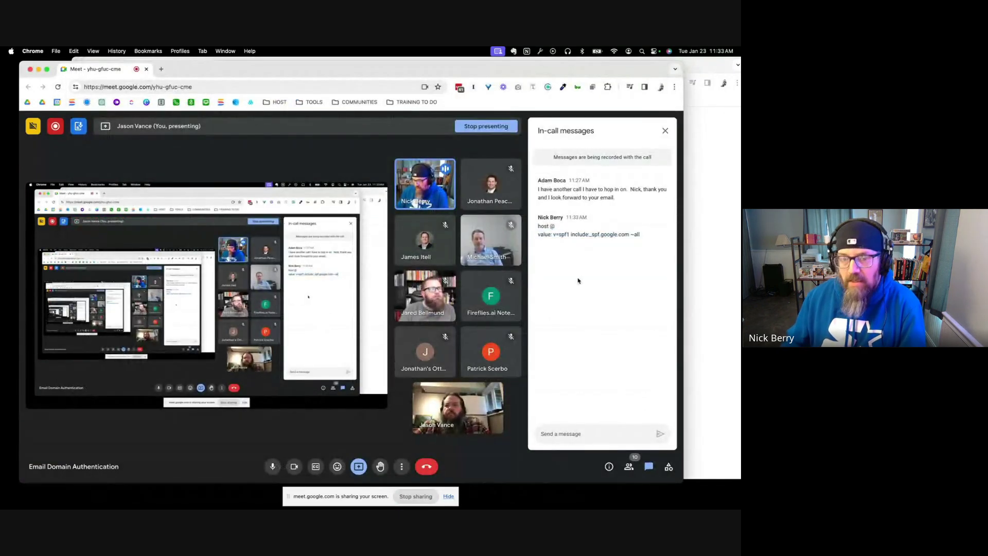
pyautogui.moveTo(563, 69); pyautogui.dragTo(562, 67)
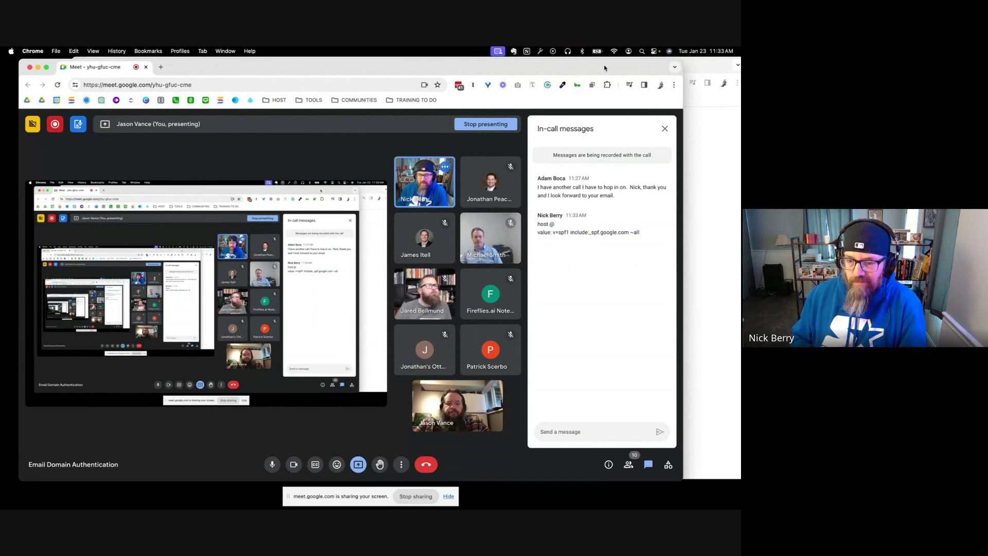
pyautogui.press('super+t')
pyautogui.write('e')
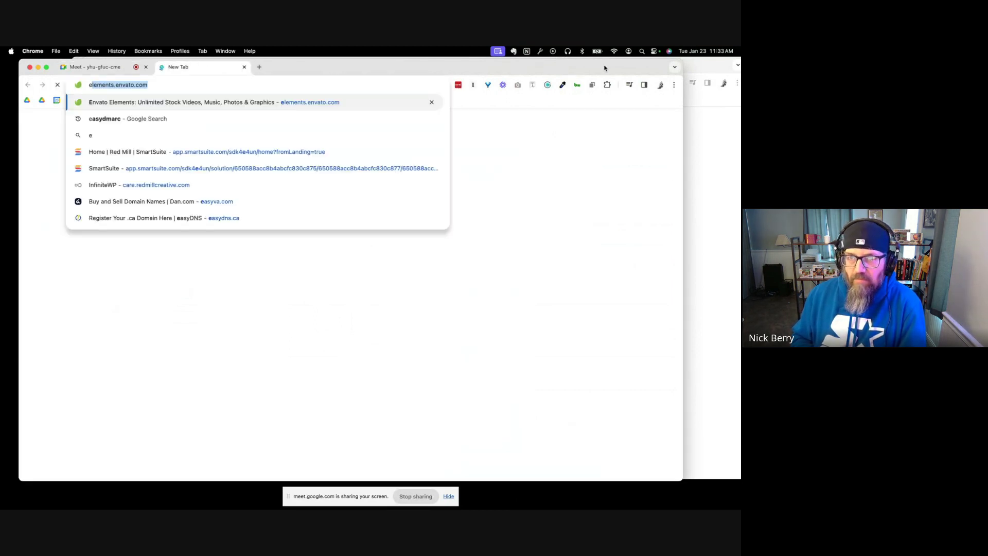
pyautogui.write('as')
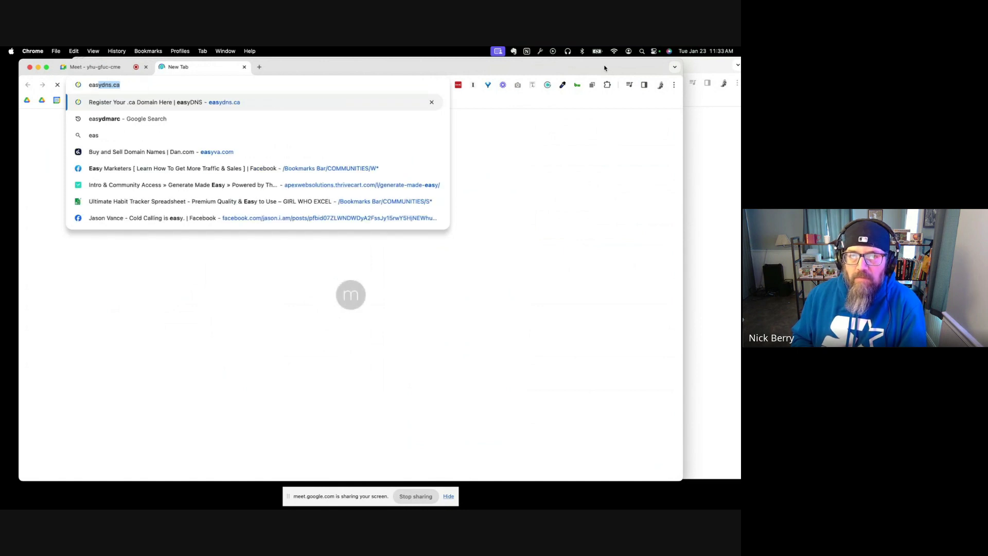
pyautogui.write('y dmak')
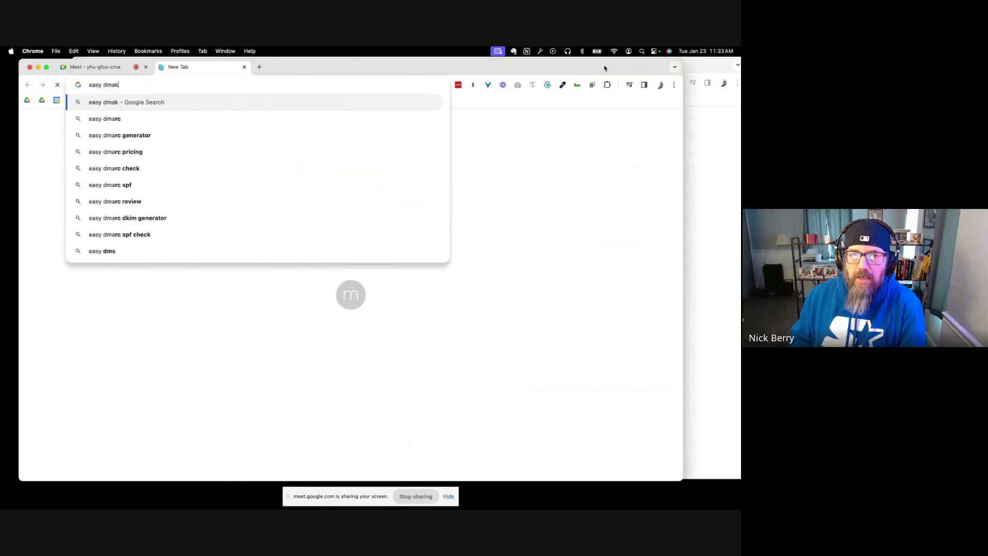
pyautogui.press('BackSpace')
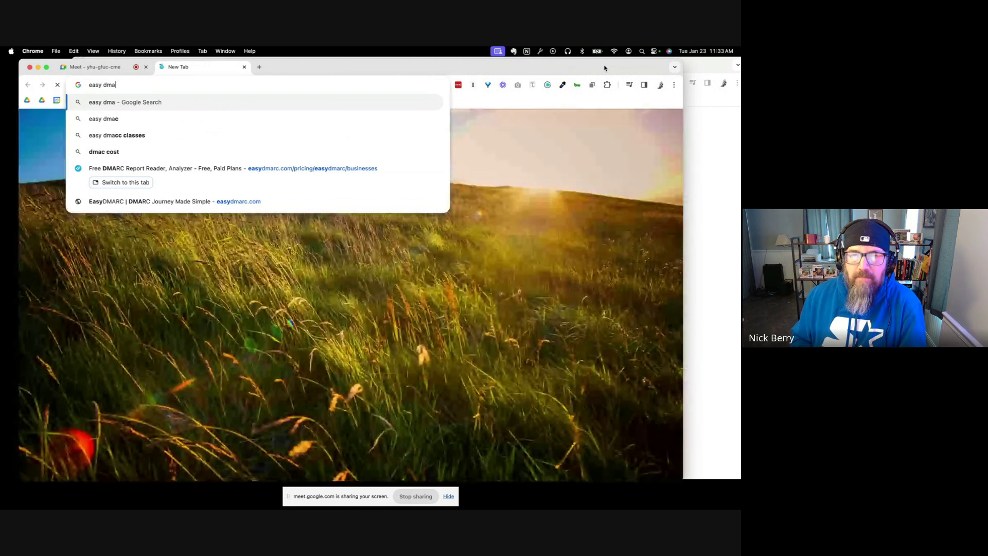
pyautogui.write('rk')
pyautogui.press('Return')
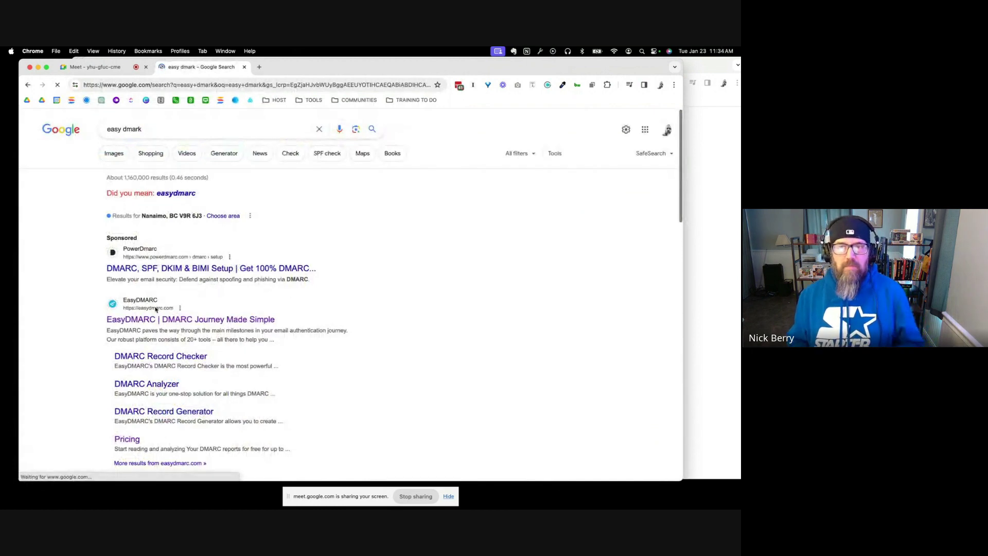
pyautogui.click(154, 320)
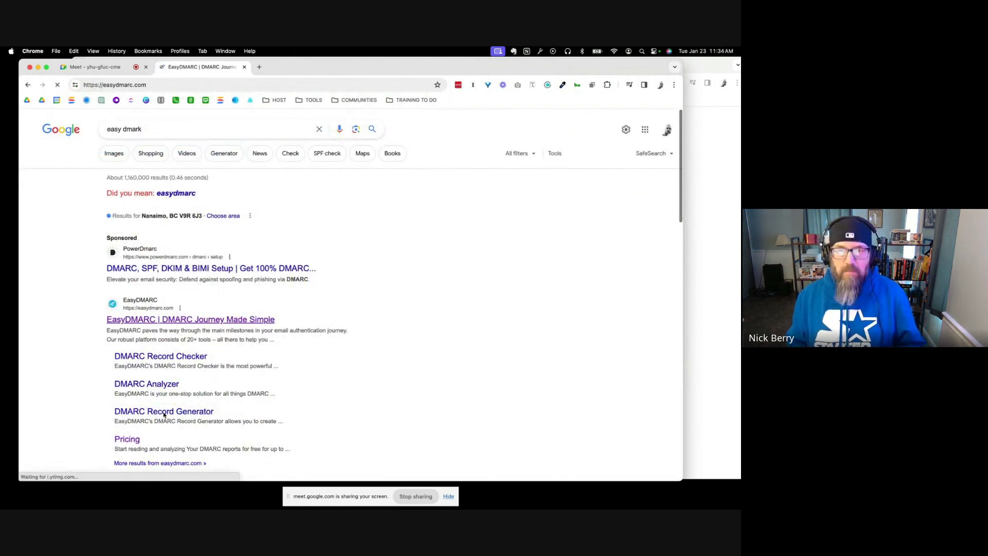
# Back on the EasyDMARC tab, choose DMARC Record Generator from the Products menu
pyautogui.click(108, 70)
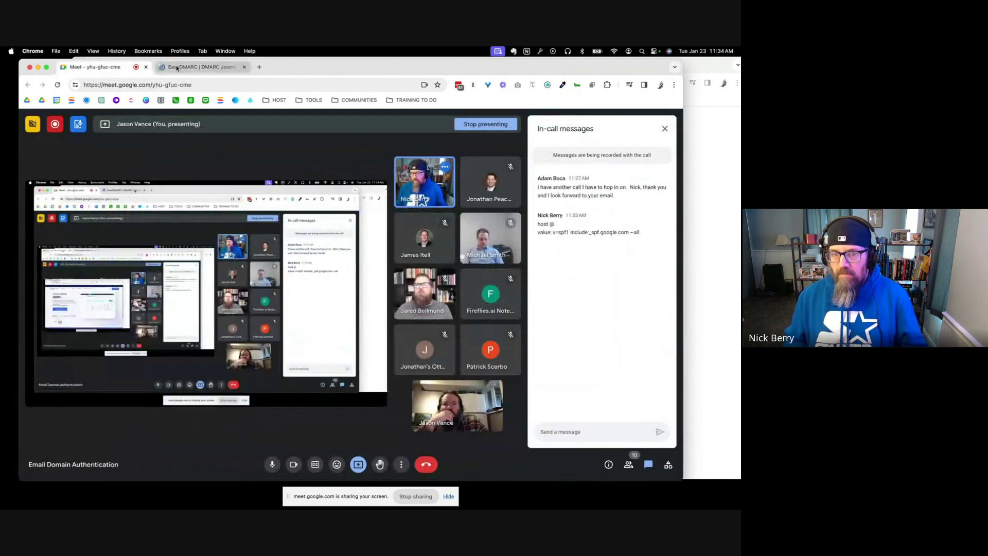
pyautogui.click(198, 68)
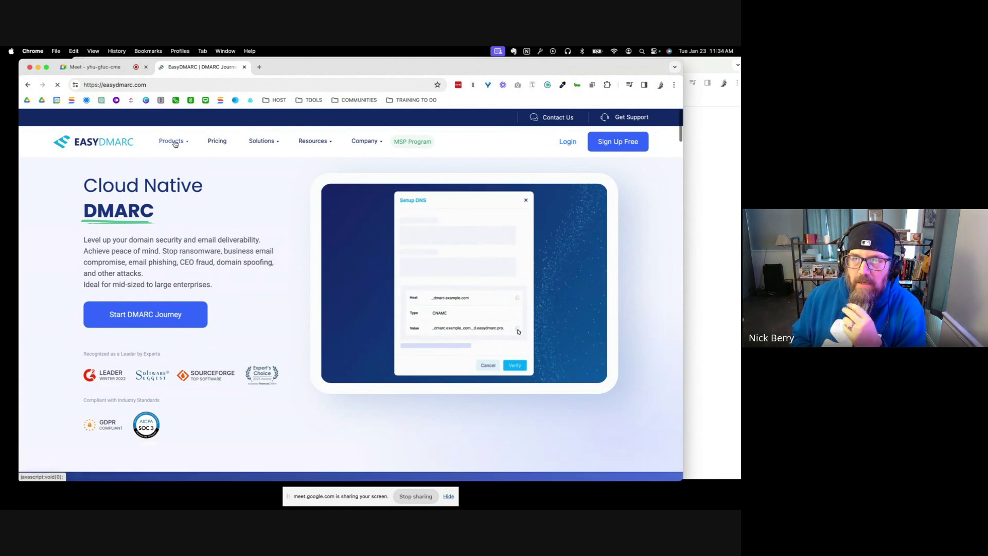
pyautogui.click(175, 144)
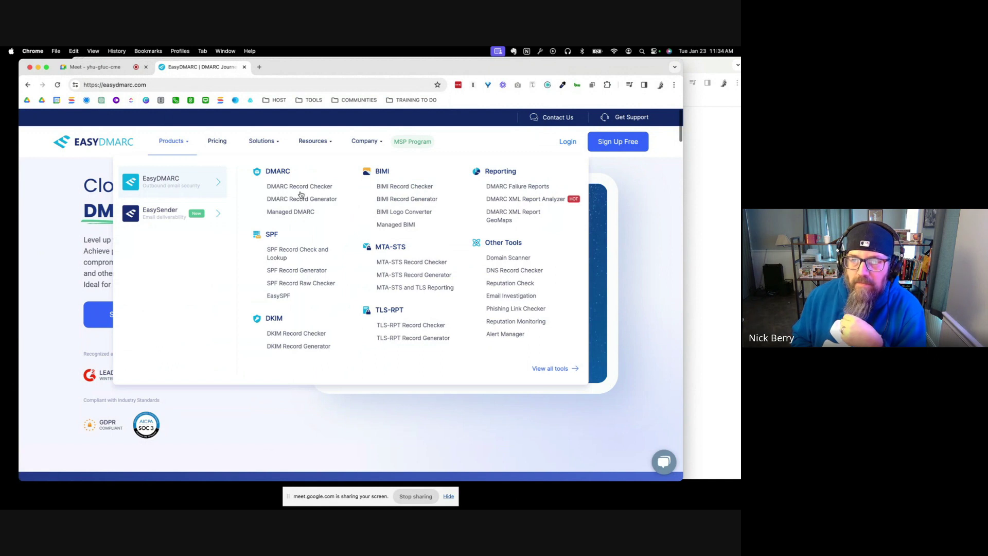
pyautogui.click(302, 201)
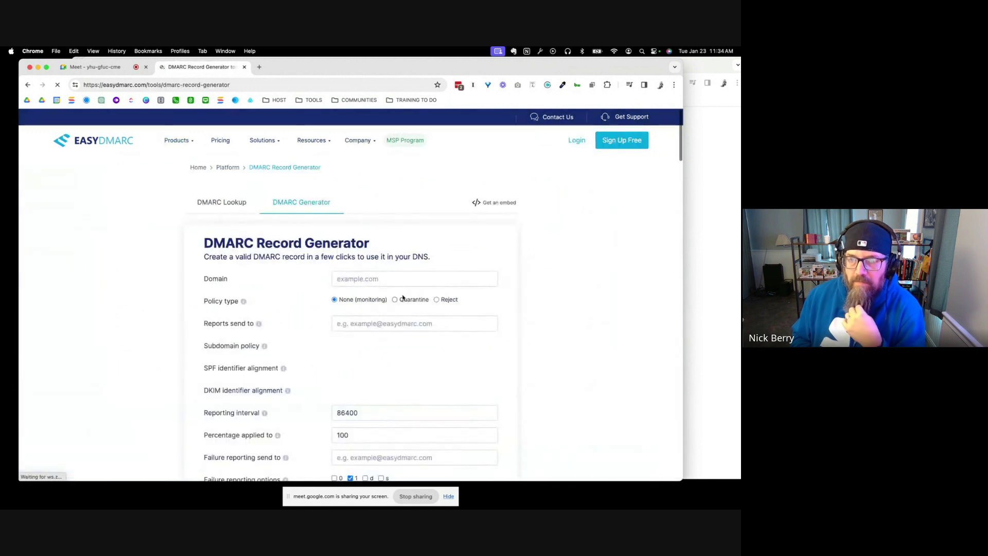
# Enter domain redmillcreative.com and the aggregate report e-mail address in the generator
pyautogui.click(399, 277)
pyautogui.write('redmillc')
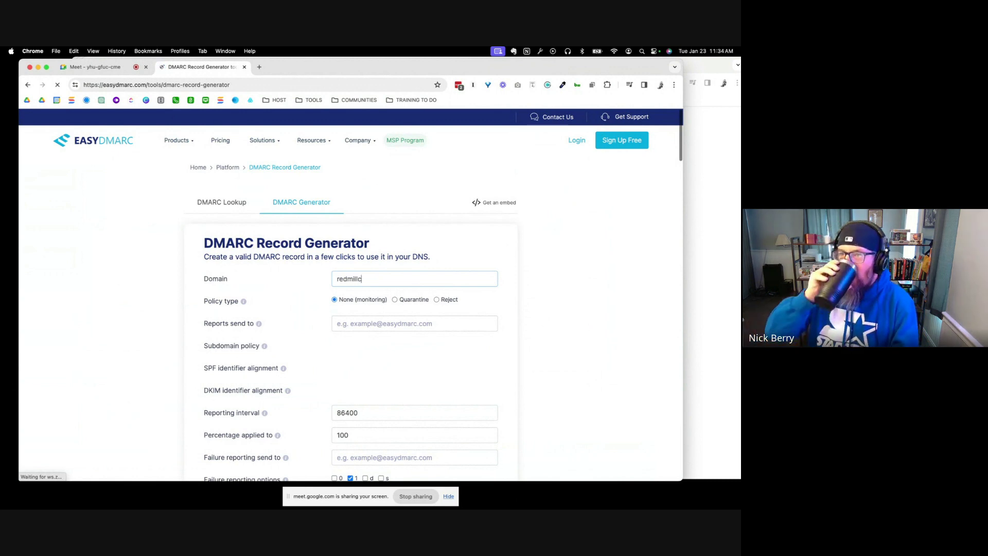
pyautogui.write('reative.com')
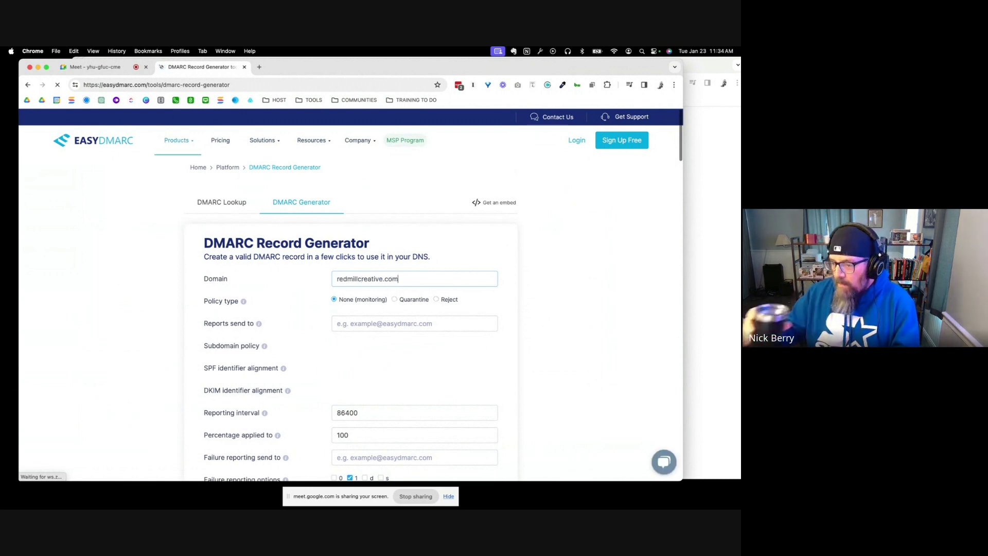
pyautogui.scroll(-2, 414, 280)
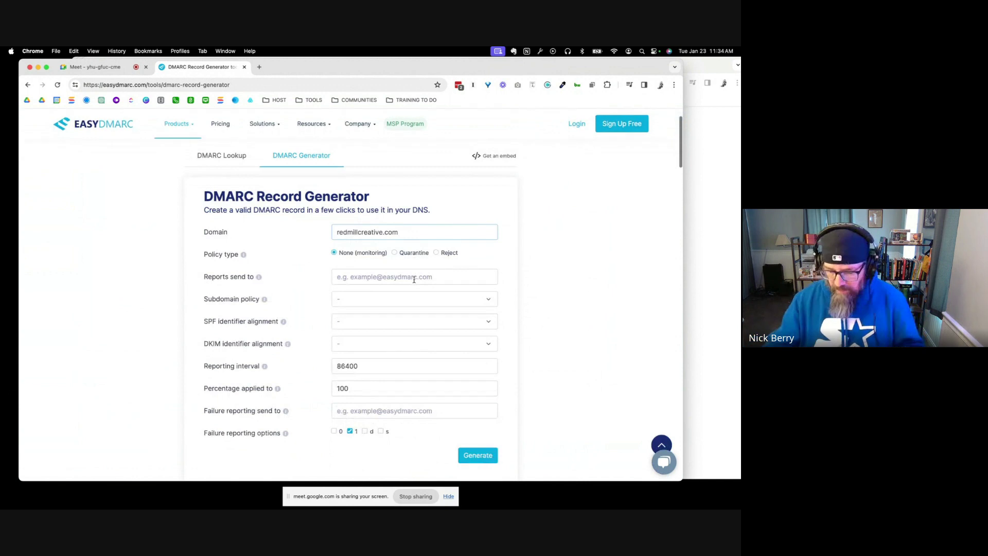
pyautogui.click(414, 278)
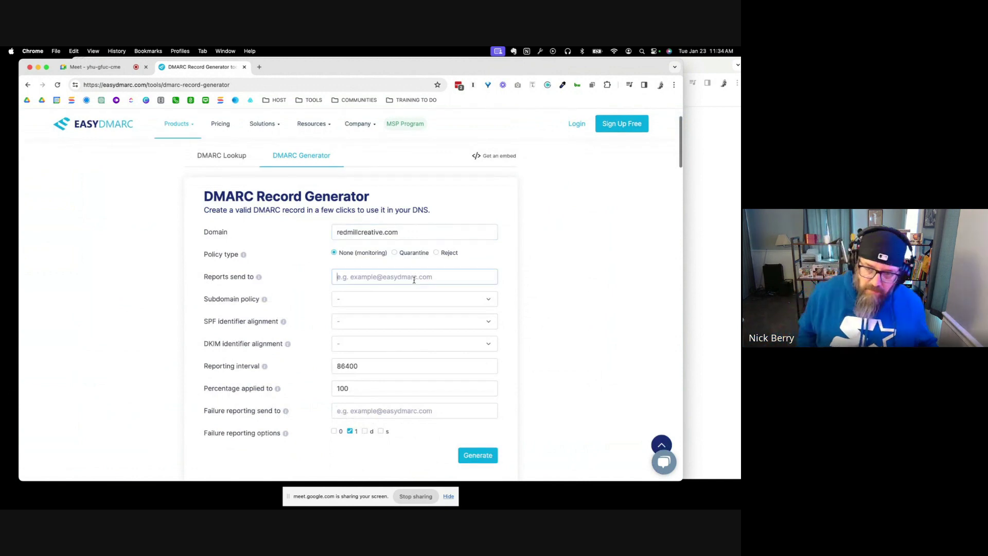
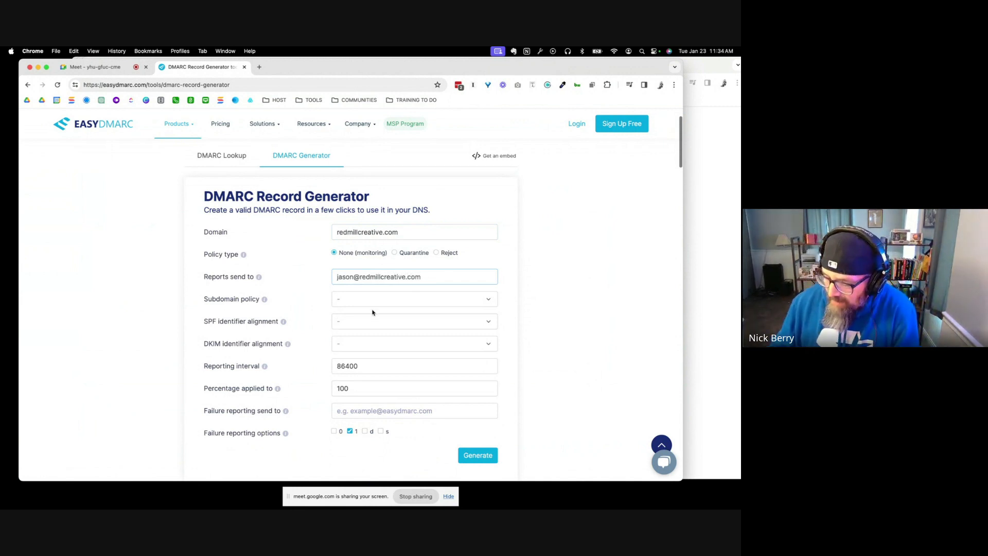
# Set the subdomain policy to reject and both SPF and DKIM alignment to Strict
pyautogui.click(378, 305)
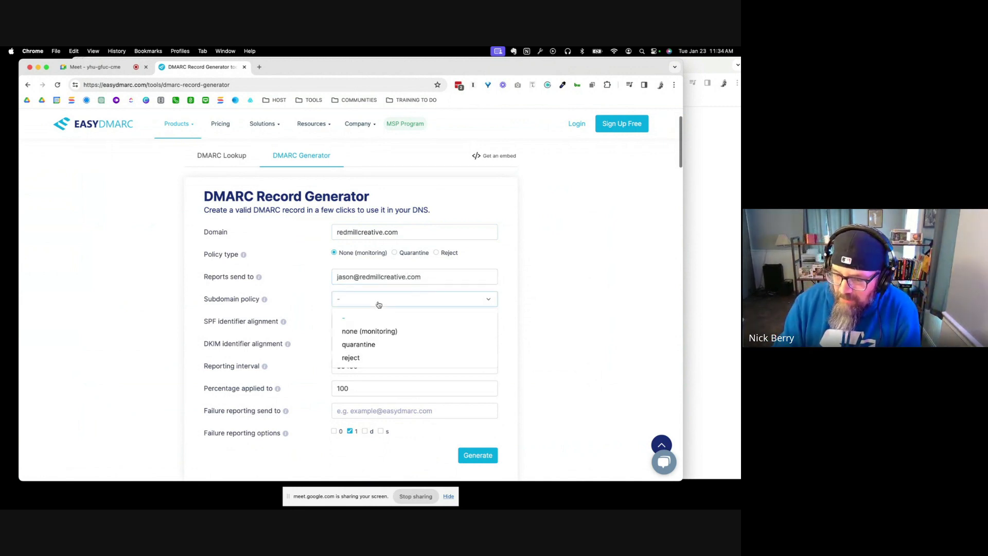
pyautogui.scroll(-1, 378, 305)
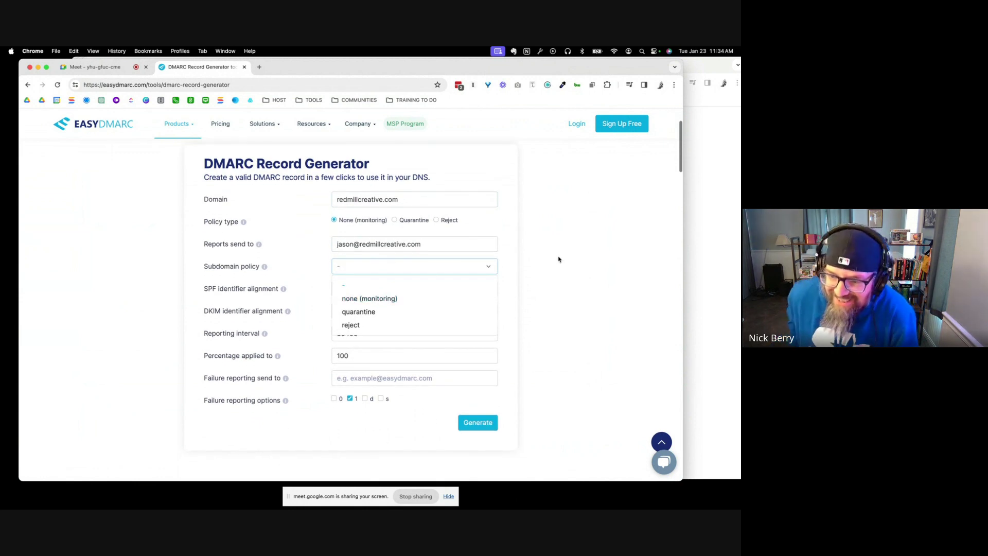
pyautogui.click(558, 259)
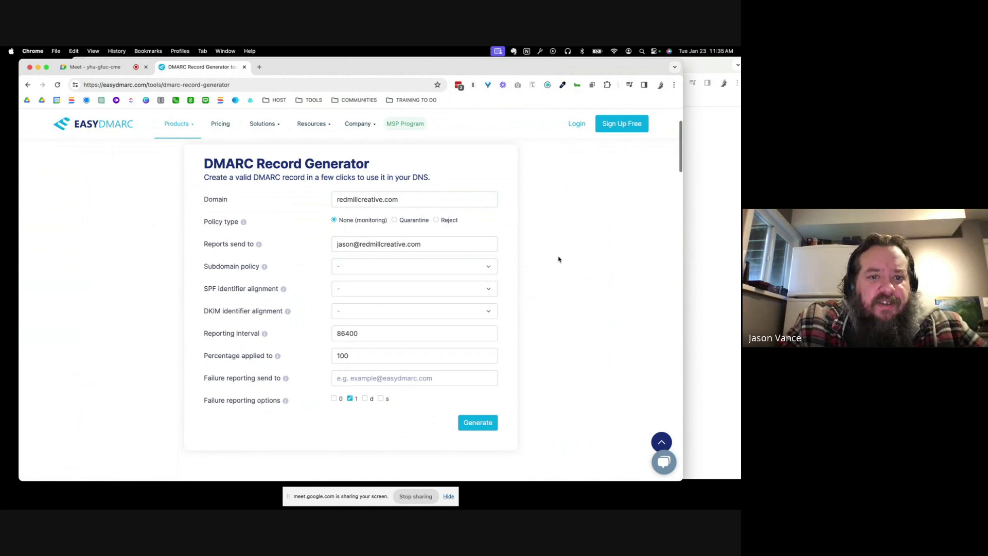
pyautogui.click(395, 268)
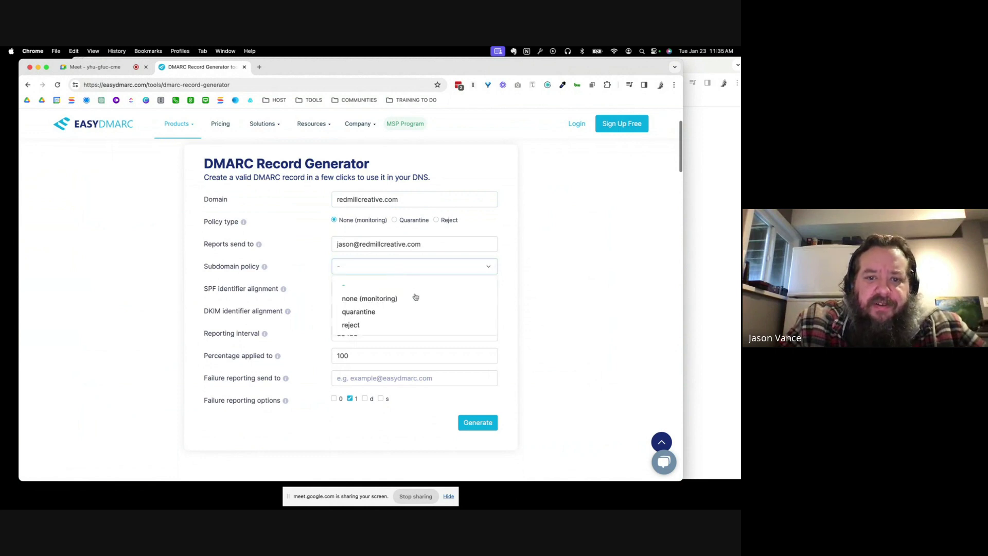
pyautogui.scroll(-1, 415, 296)
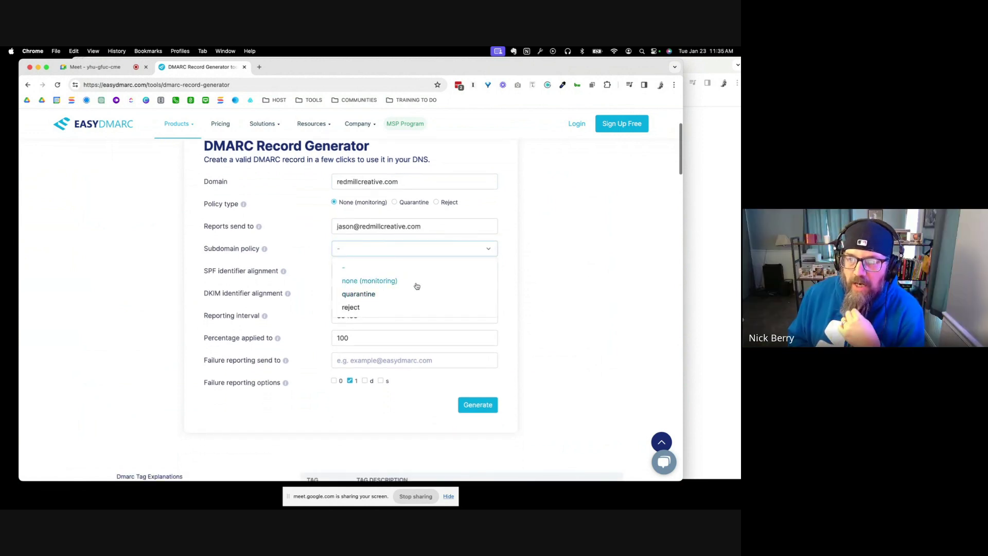
pyautogui.click(408, 308)
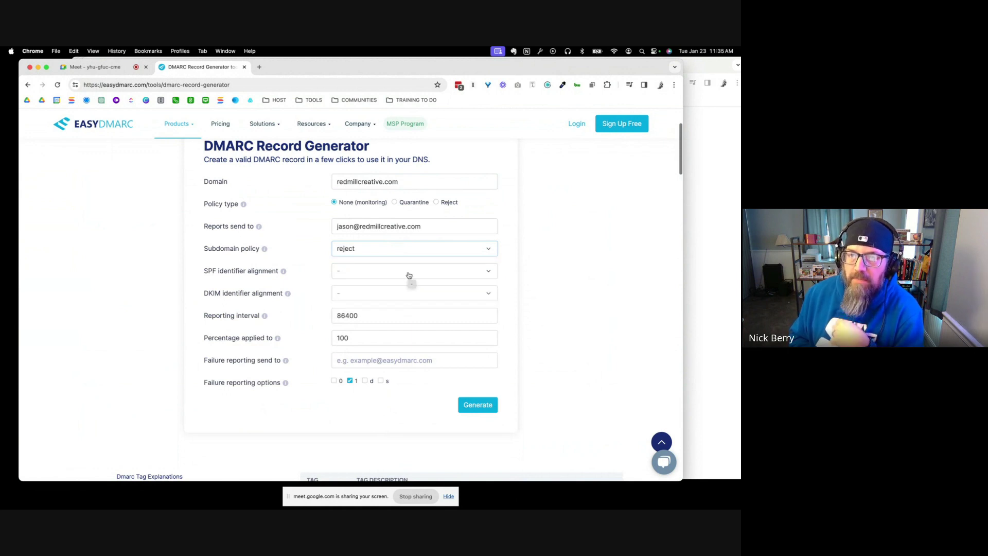
pyautogui.click(409, 275)
pyautogui.click(392, 314)
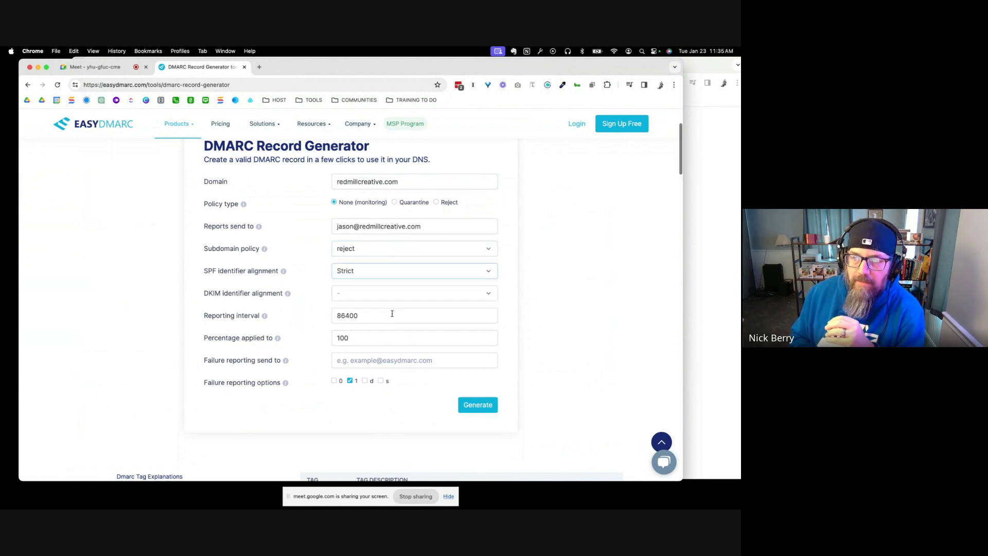
pyautogui.click(392, 292)
pyautogui.click(384, 336)
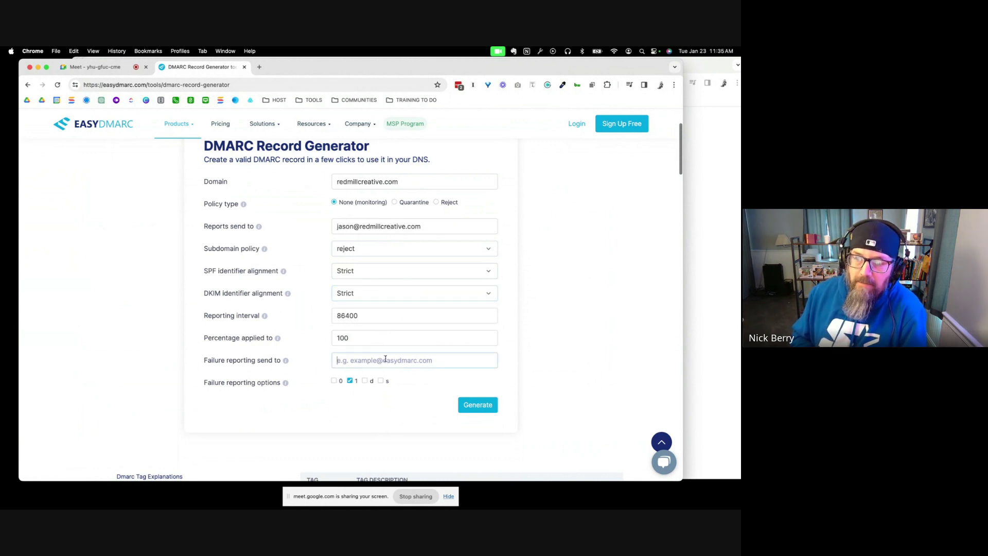
# Type 9999 as the interval and use the +dmark-tagged report address for failure and aggregate reports
pyautogui.click(338, 317)
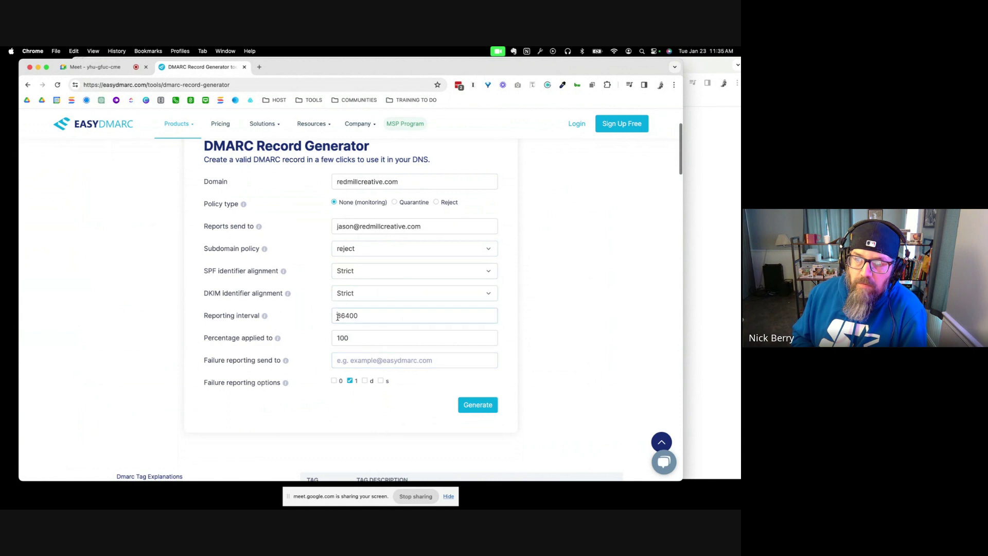
pyautogui.write('9999')
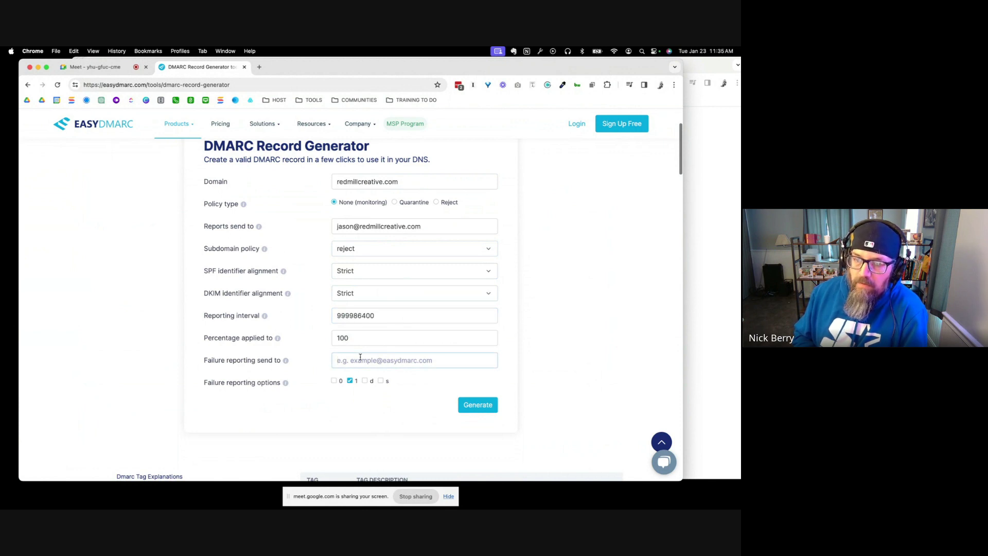
pyautogui.tripleClick(356, 221)
pyautogui.press('cmd+c')
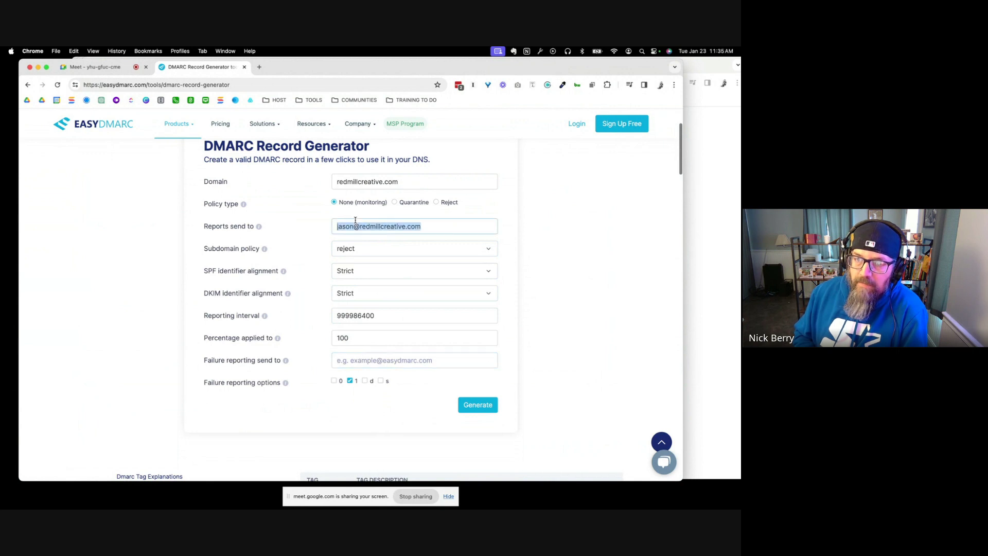
pyautogui.click(364, 363)
pyautogui.press('cmd+v')
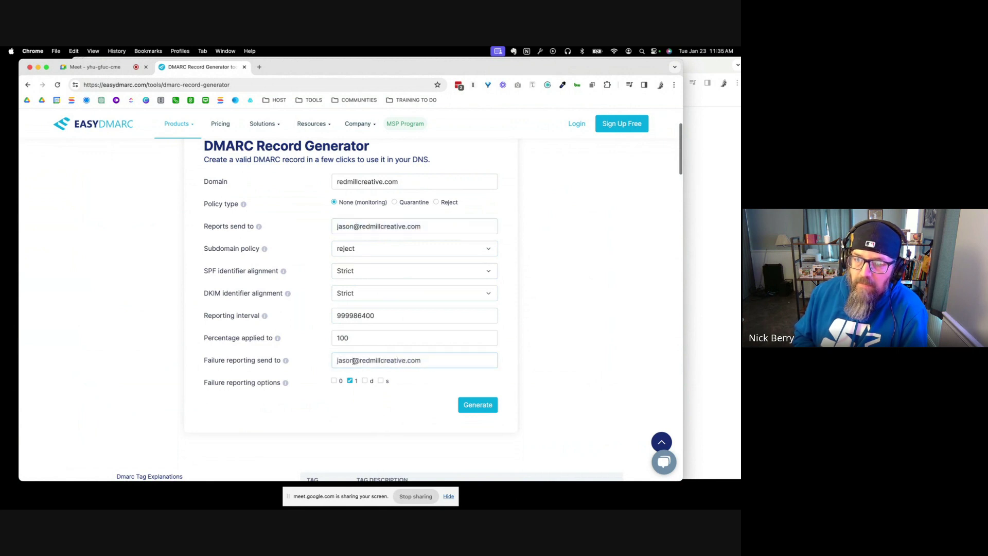
pyautogui.click(356, 361)
pyautogui.write('+')
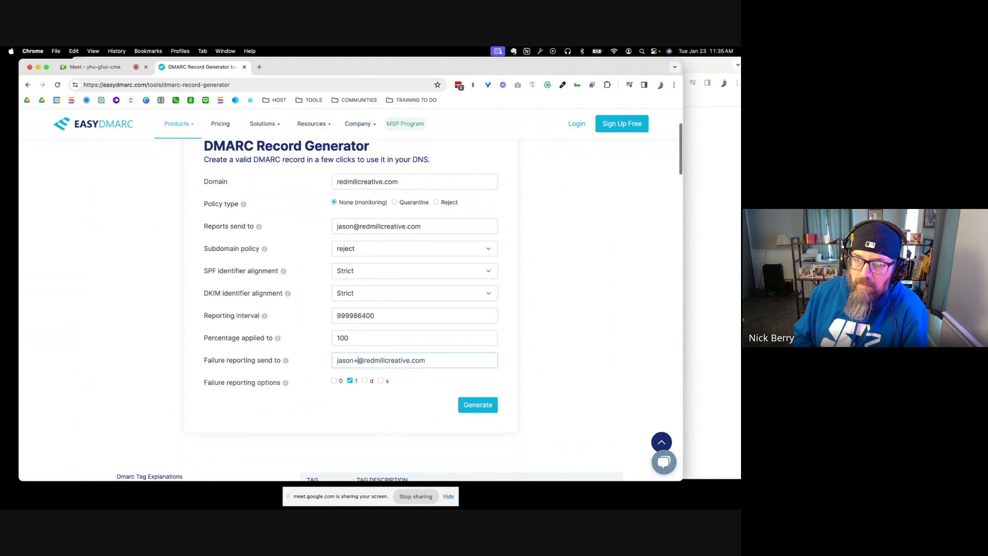
pyautogui.write('dmark')
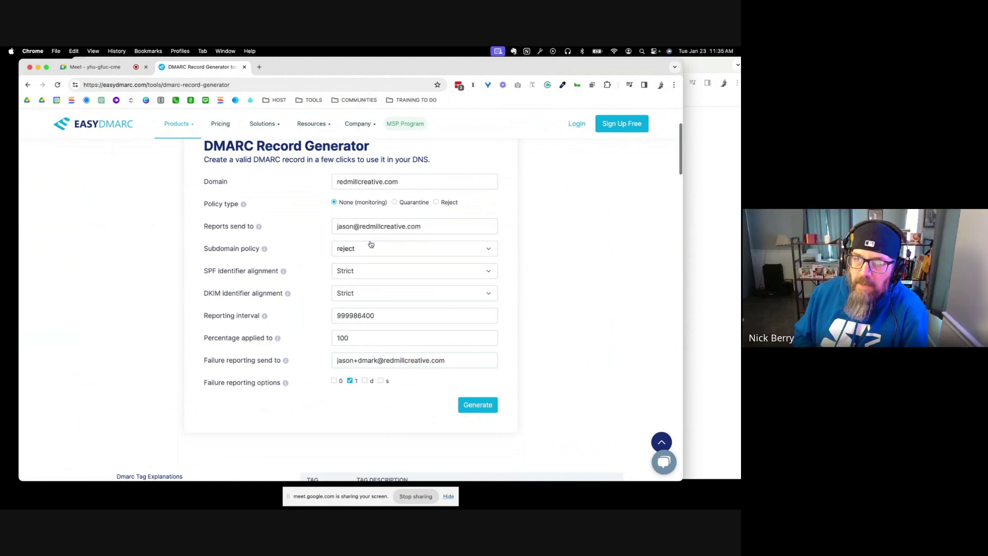
pyautogui.tripleClick(362, 366)
pyautogui.press('super+c')
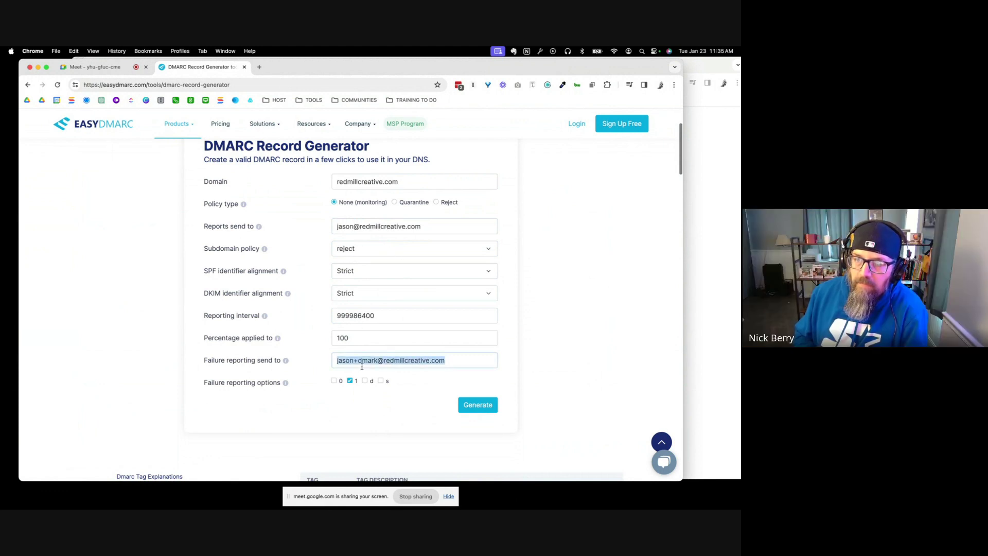
pyautogui.tripleClick(361, 227)
pyautogui.press('super+v')
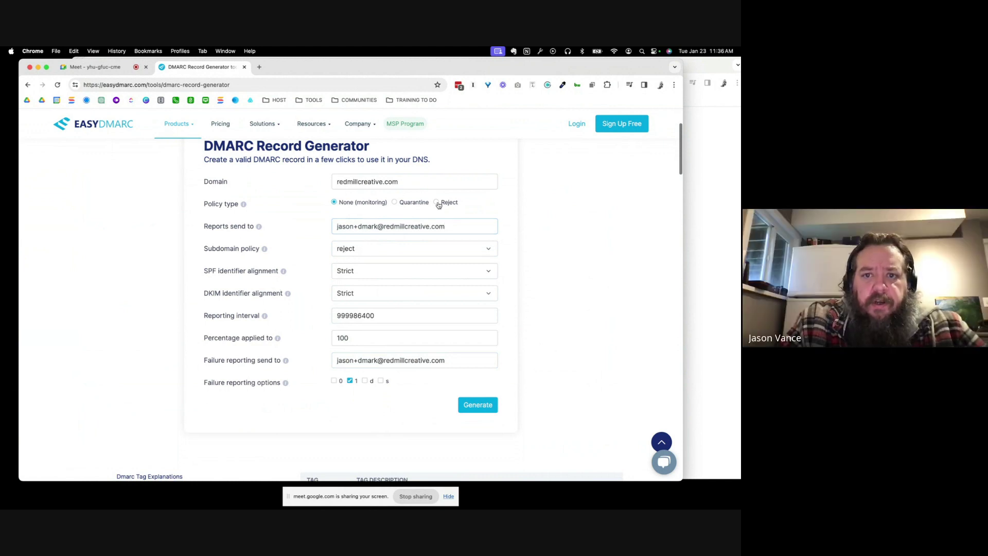
# Set the policy to Reject, screenshot the form, then generate and copy the DMARC record
pyautogui.click(437, 204)
pyautogui.scroll(1, 581, 224)
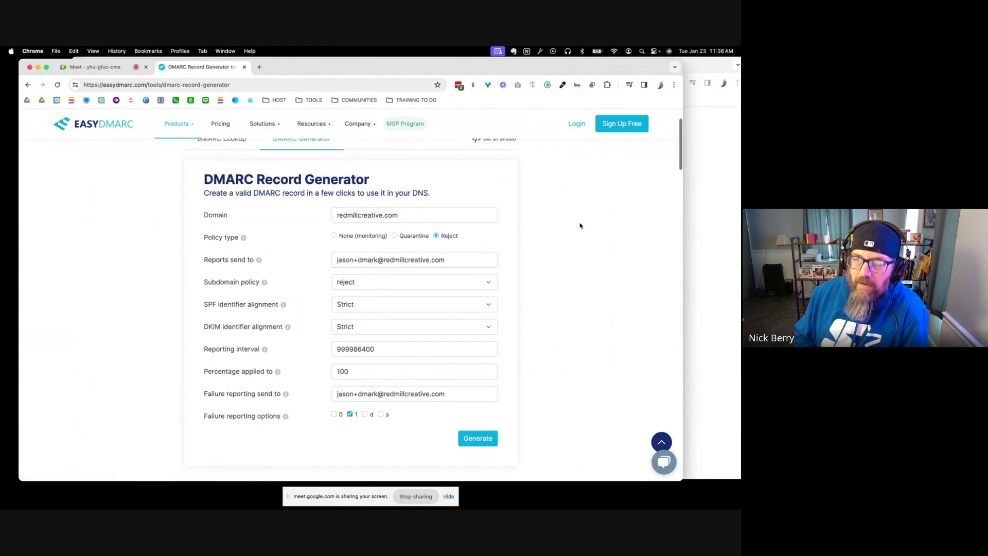
pyautogui.press('super+shift+4')
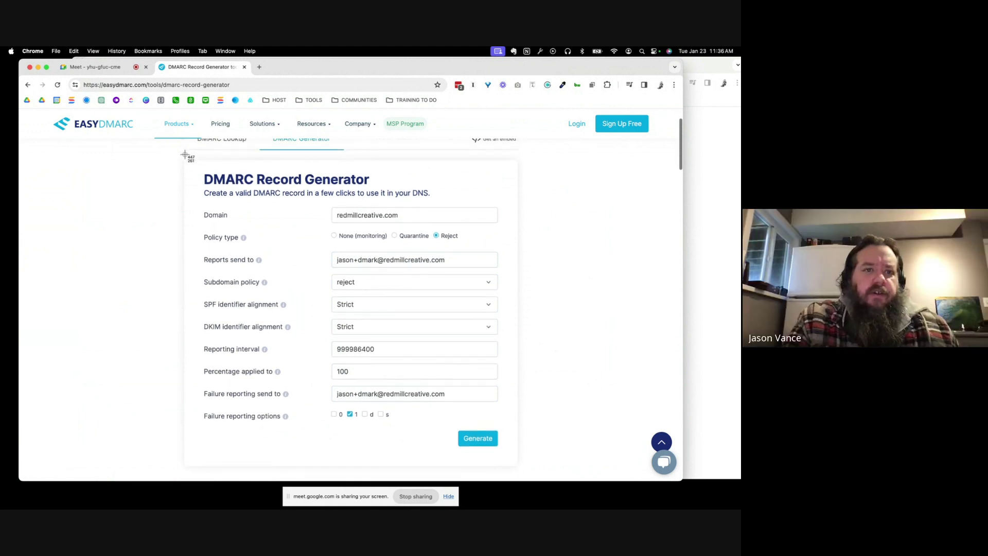
pyautogui.moveTo(178, 155); pyautogui.dragTo(541, 470)
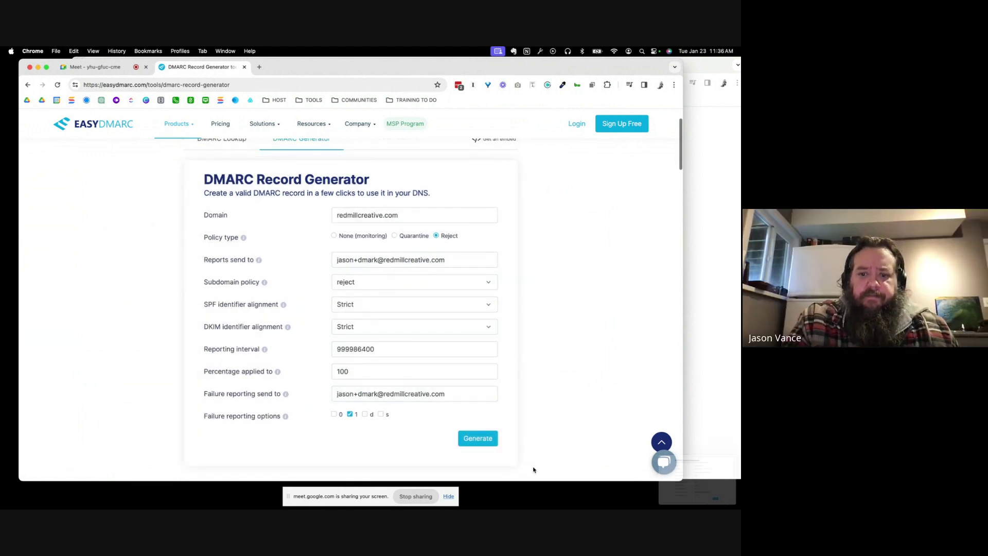
pyautogui.click(477, 440)
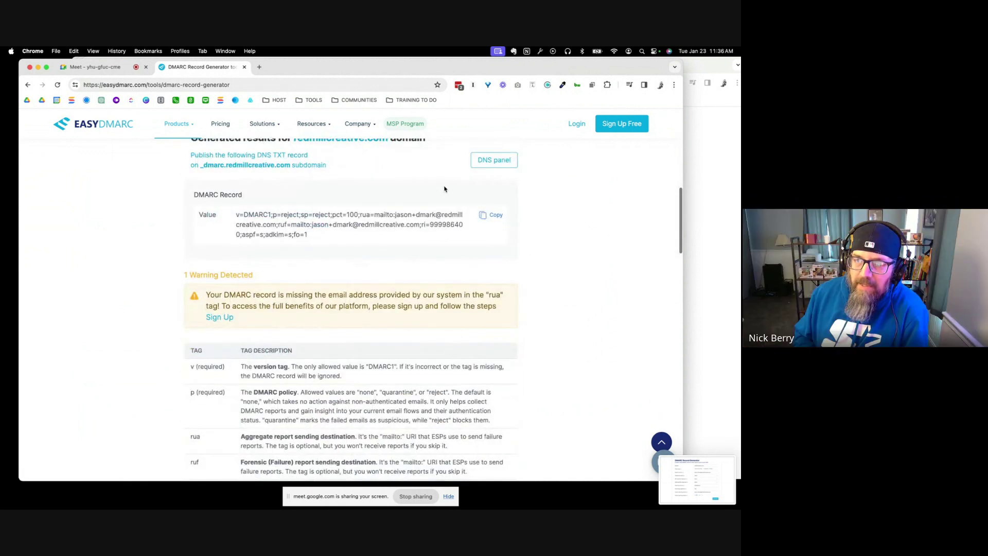
pyautogui.click(493, 216)
pyautogui.click(721, 249)
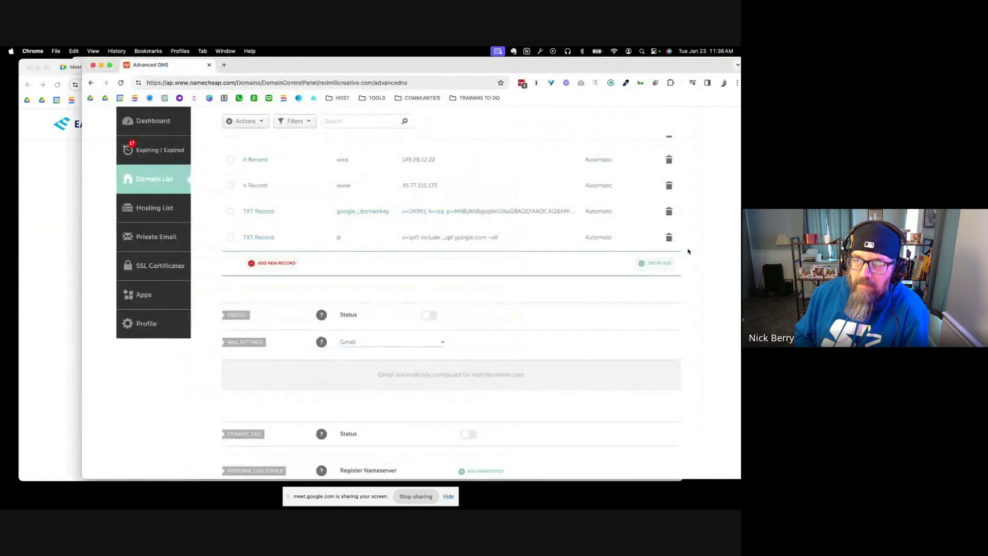
# Add a new TXT record in Namecheap and paste the generated DMARC value
pyautogui.click(263, 264)
pyautogui.scroll(-3, 273, 294)
pyautogui.click(272, 294)
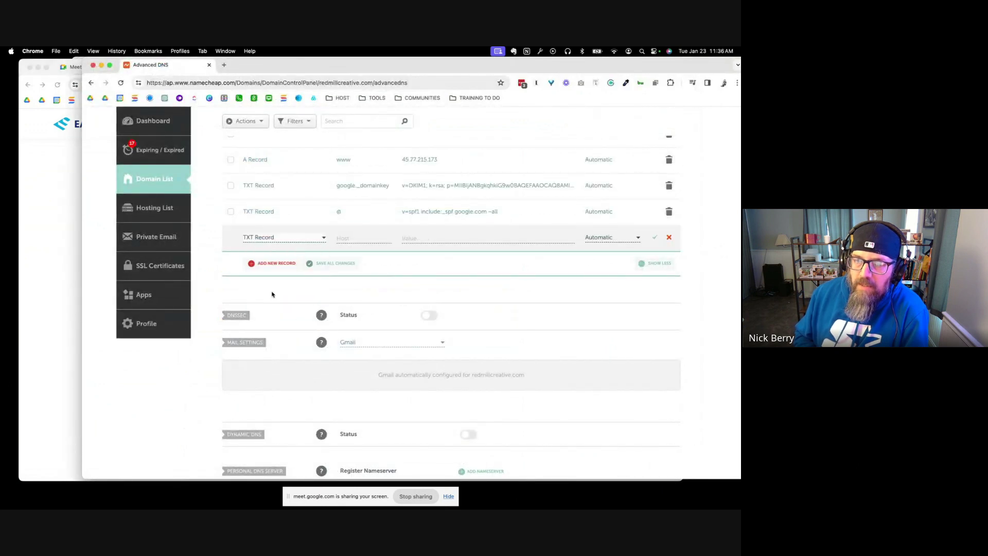
pyautogui.click(417, 235)
pyautogui.press('super+v')
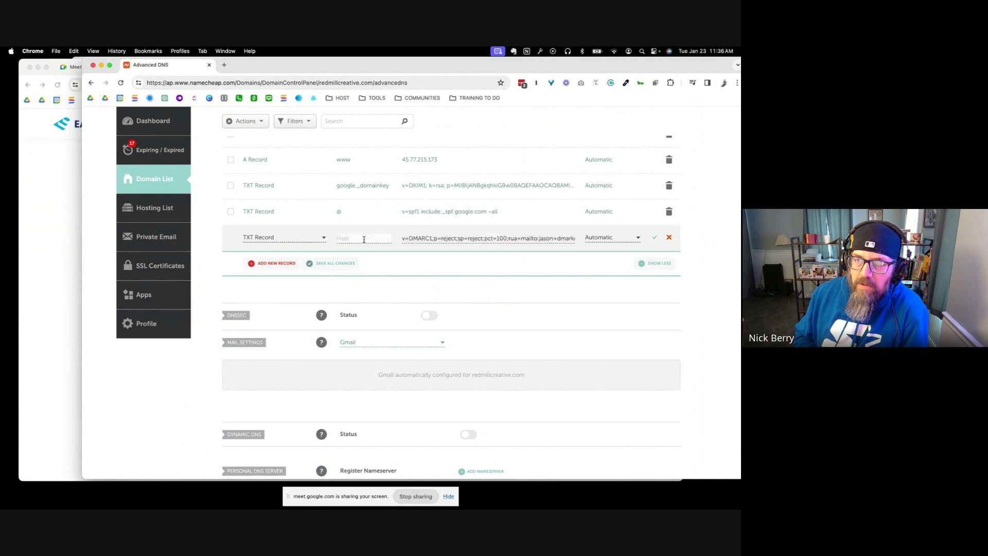
pyautogui.write('_dmark')
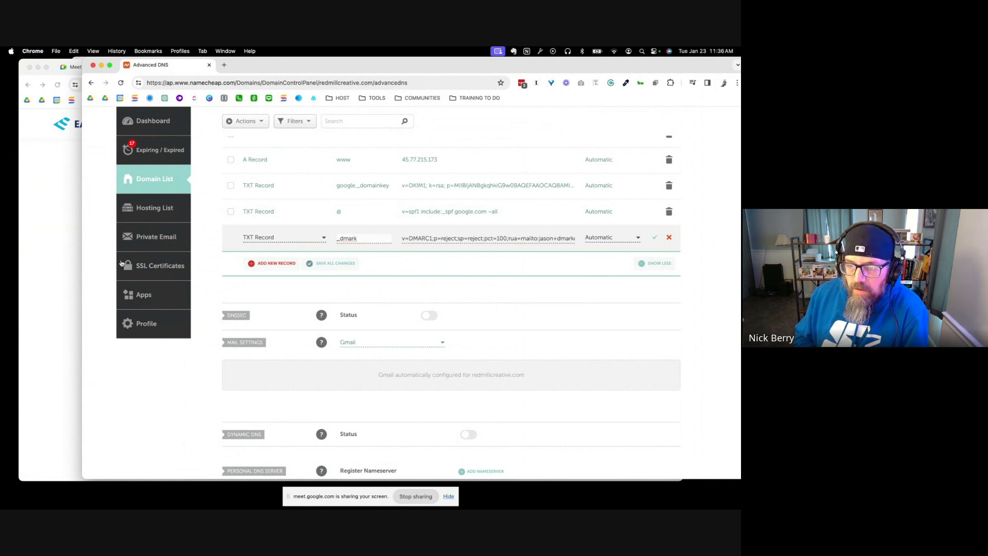
# Save the record with host _dmarc, checking the host against EasyDMARC's results
pyautogui.click(51, 252)
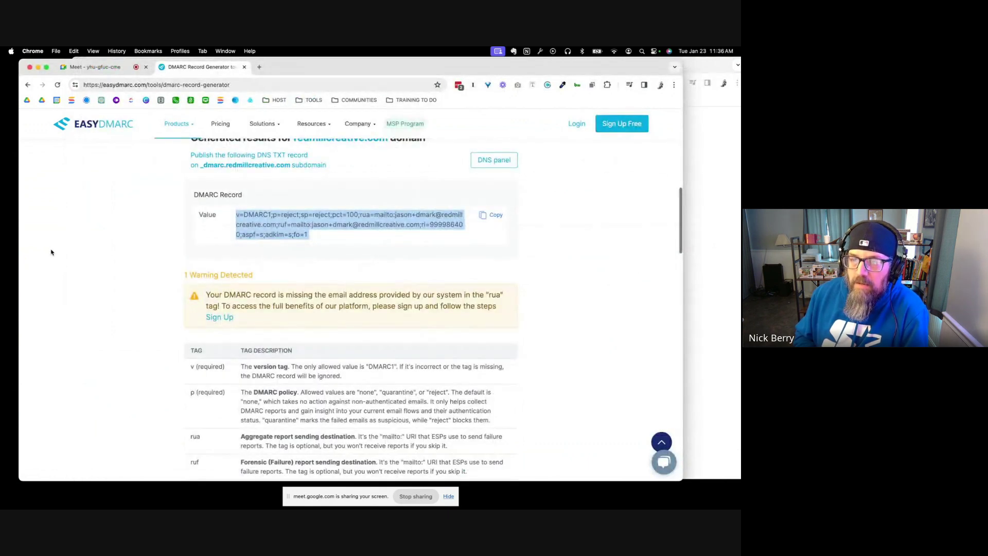
pyautogui.scroll(1, 51, 251)
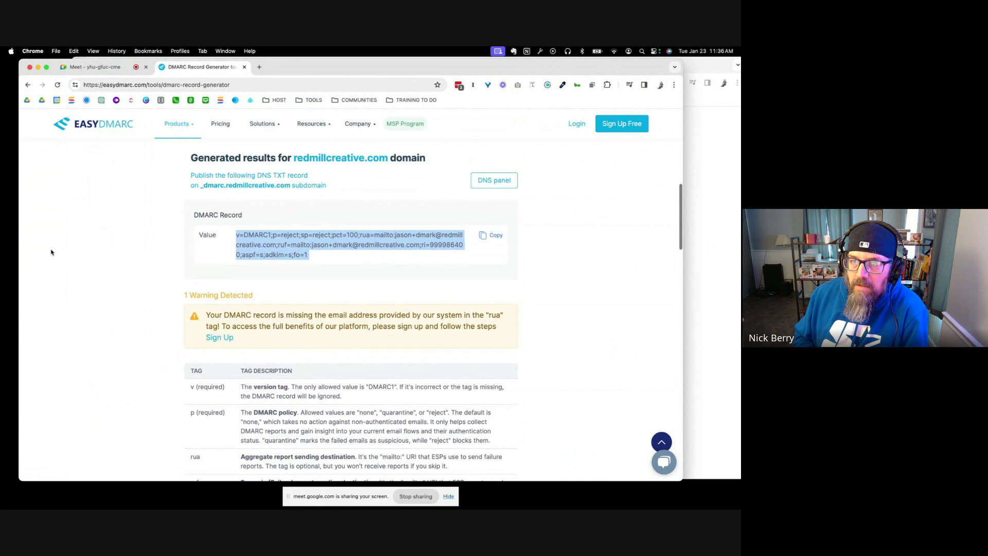
pyautogui.click(735, 267)
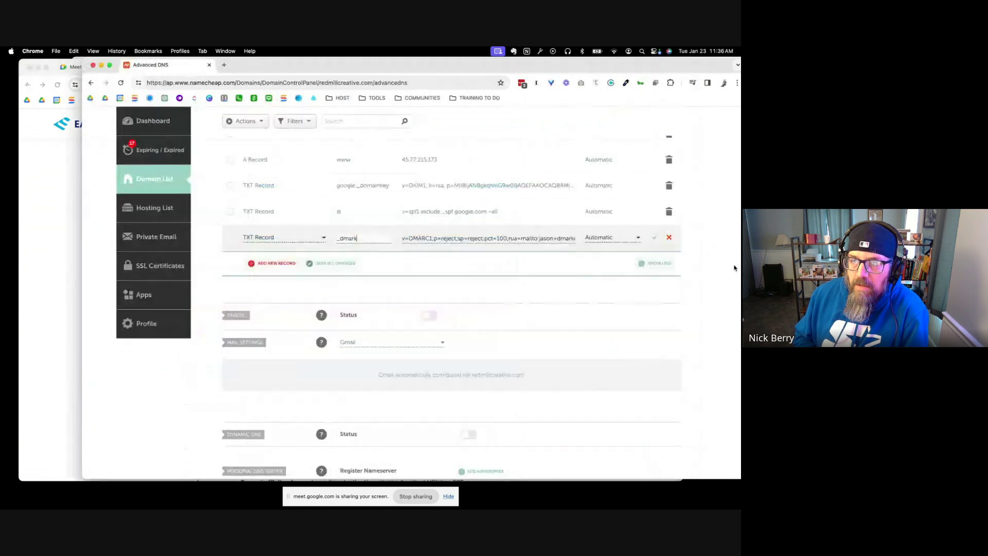
pyautogui.click(656, 240)
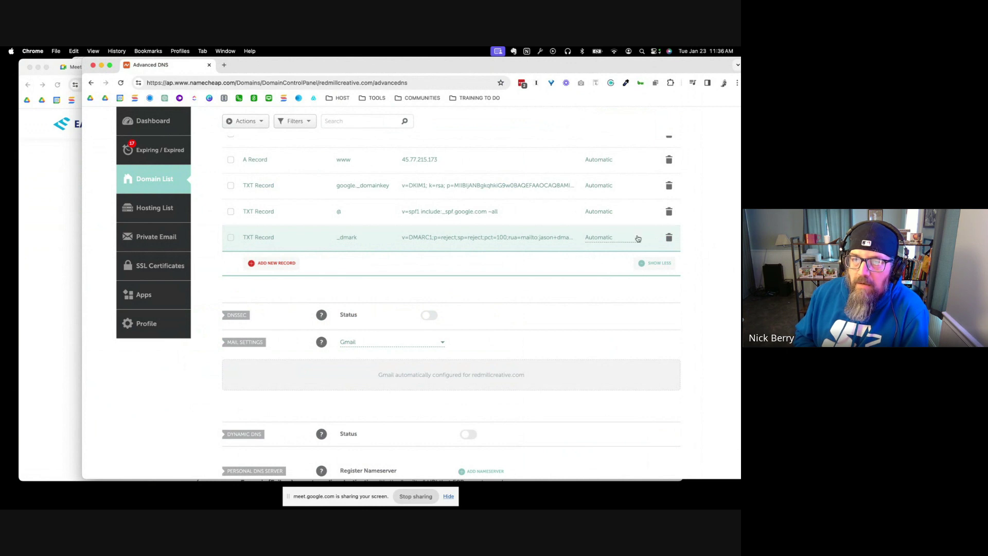
pyautogui.click(354, 236)
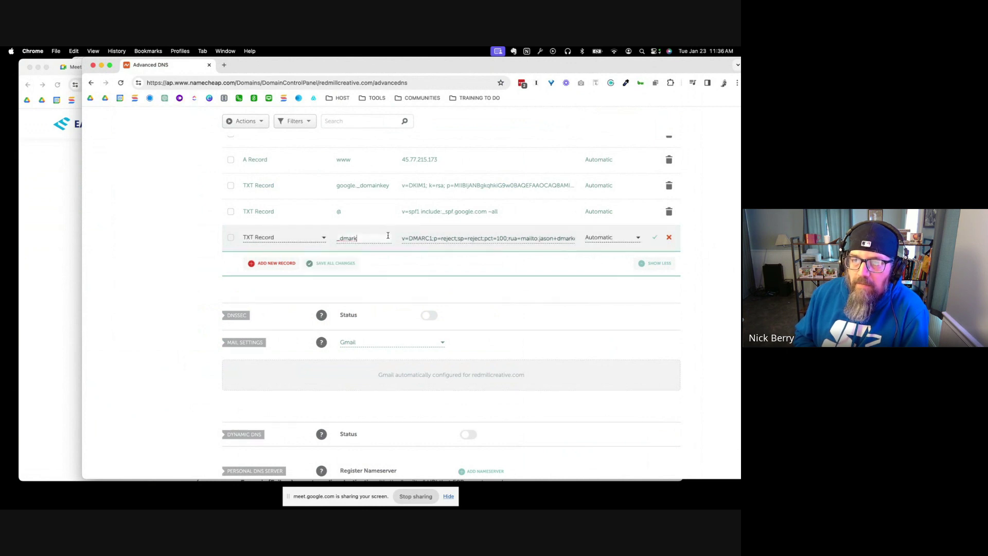
pyautogui.click(655, 237)
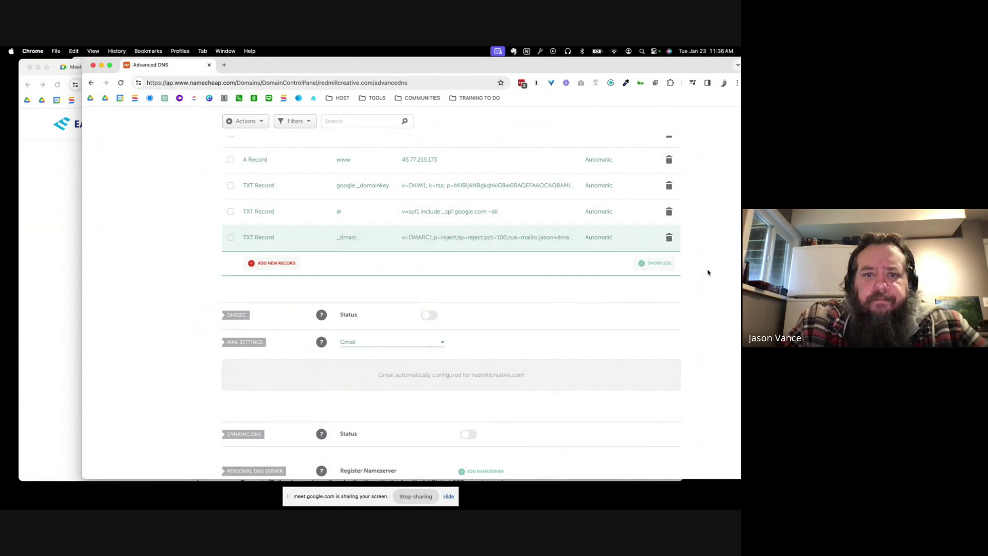
pyautogui.press('super+grave')
pyautogui.click(649, 276)
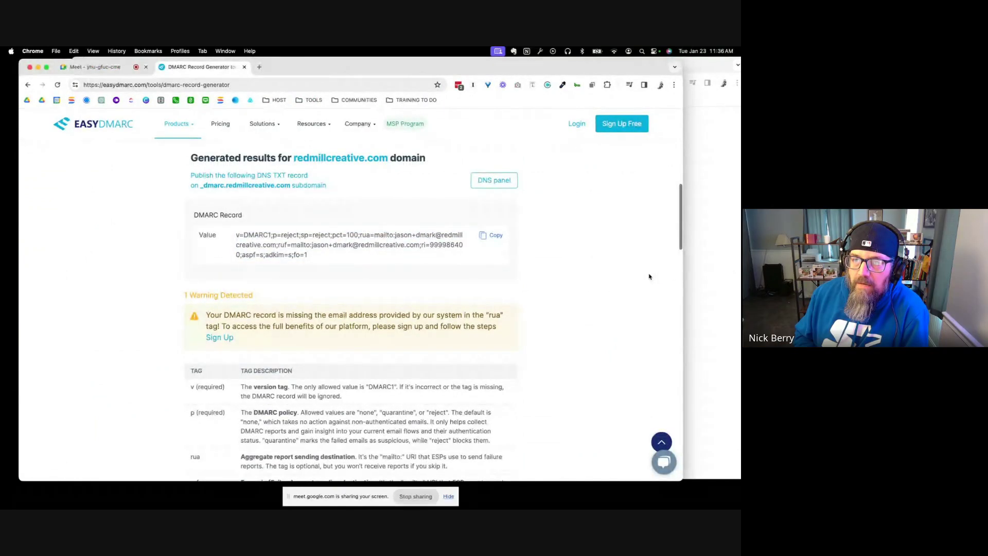
pyautogui.click(727, 273)
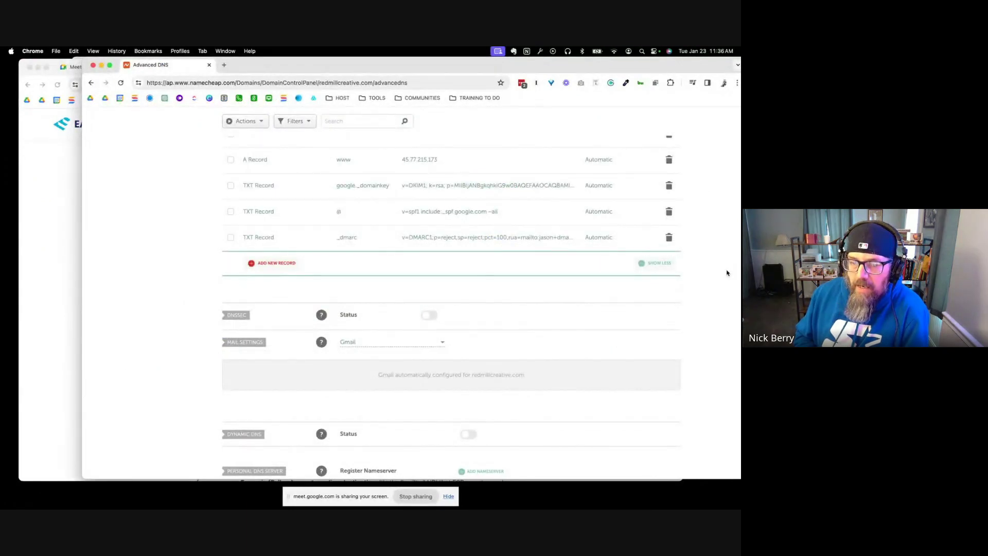
pyautogui.click(44, 204)
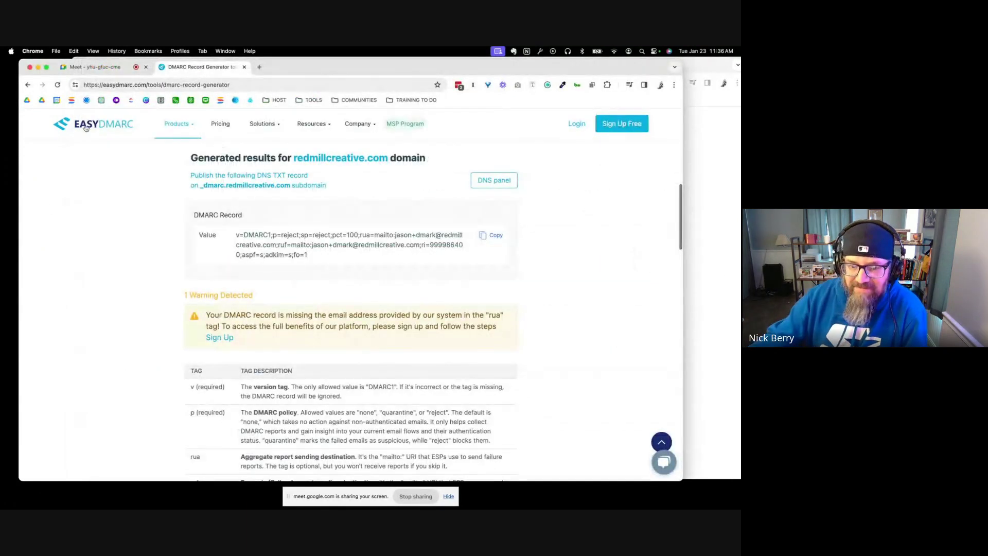
# Return to the Google Meet call and bring up the Stop presenting option
pyautogui.click(96, 67)
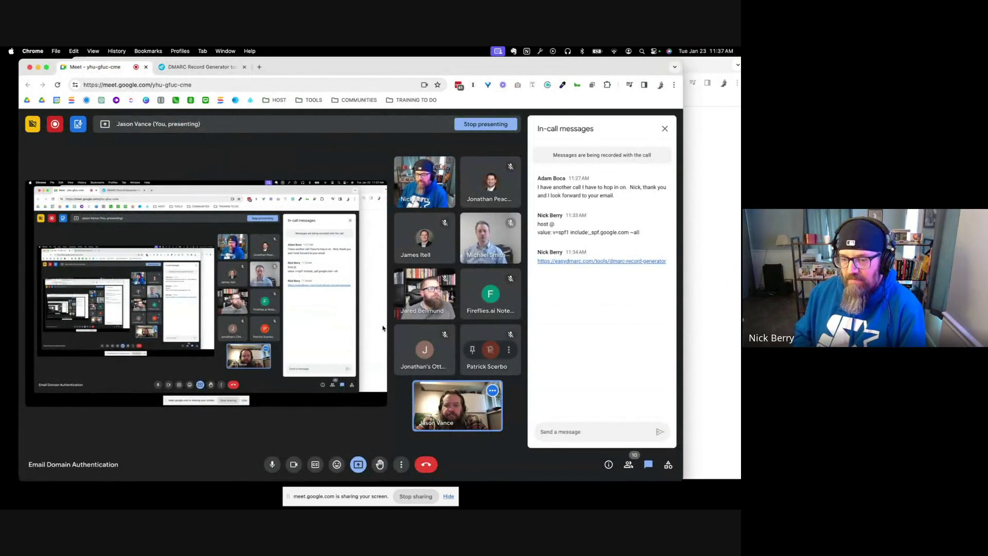
pyautogui.click(359, 466)
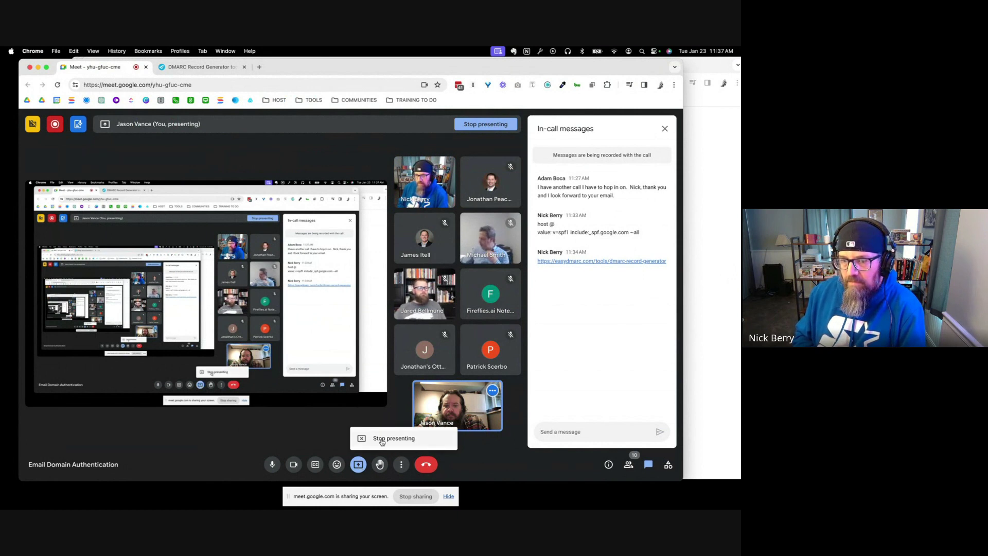